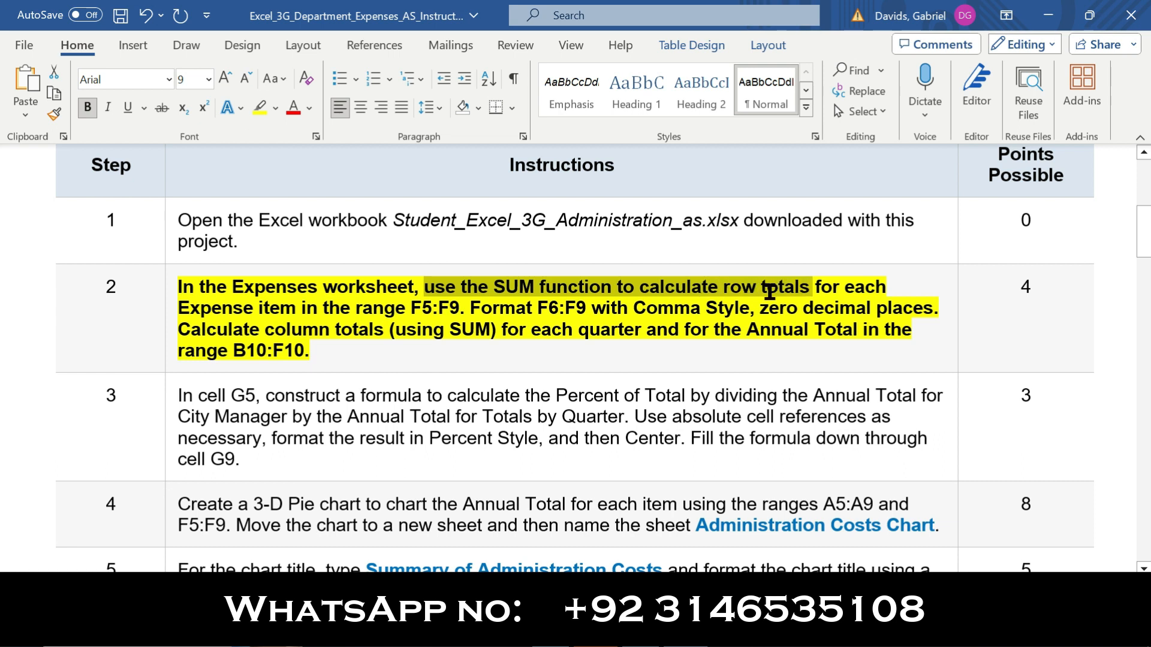
Switch to the expenses workbook in Excel and begin a formula in City Manager's Annual Total cell F5
left_click(461, 307)
left_click(429, 296, "shift")
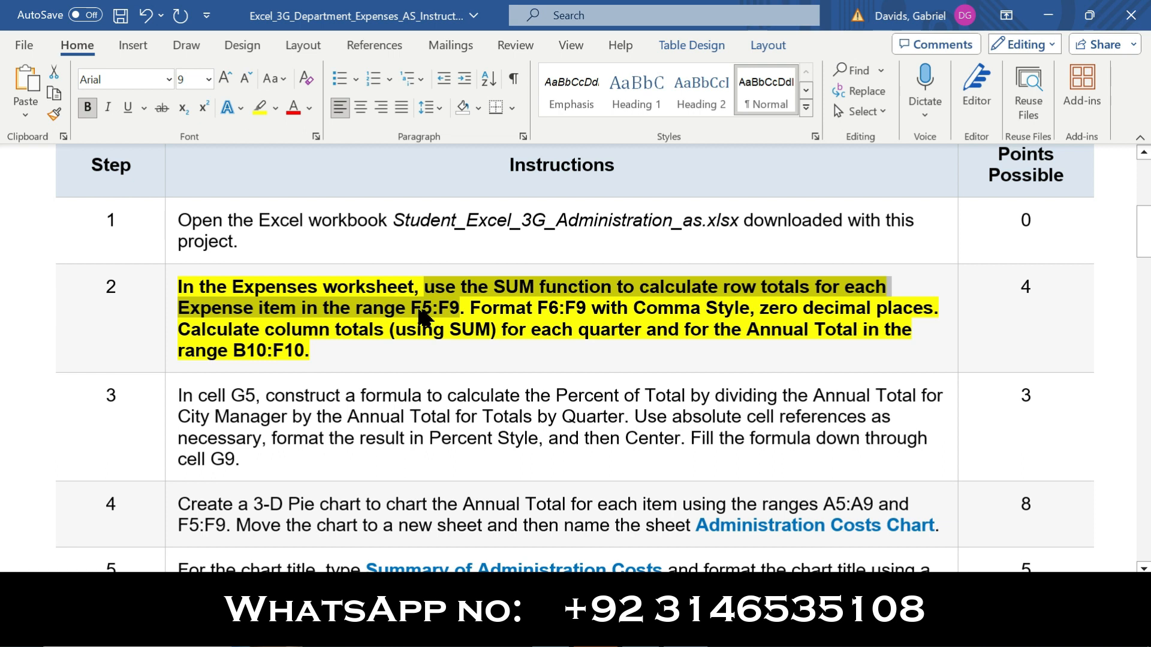
left_click(663, 631)
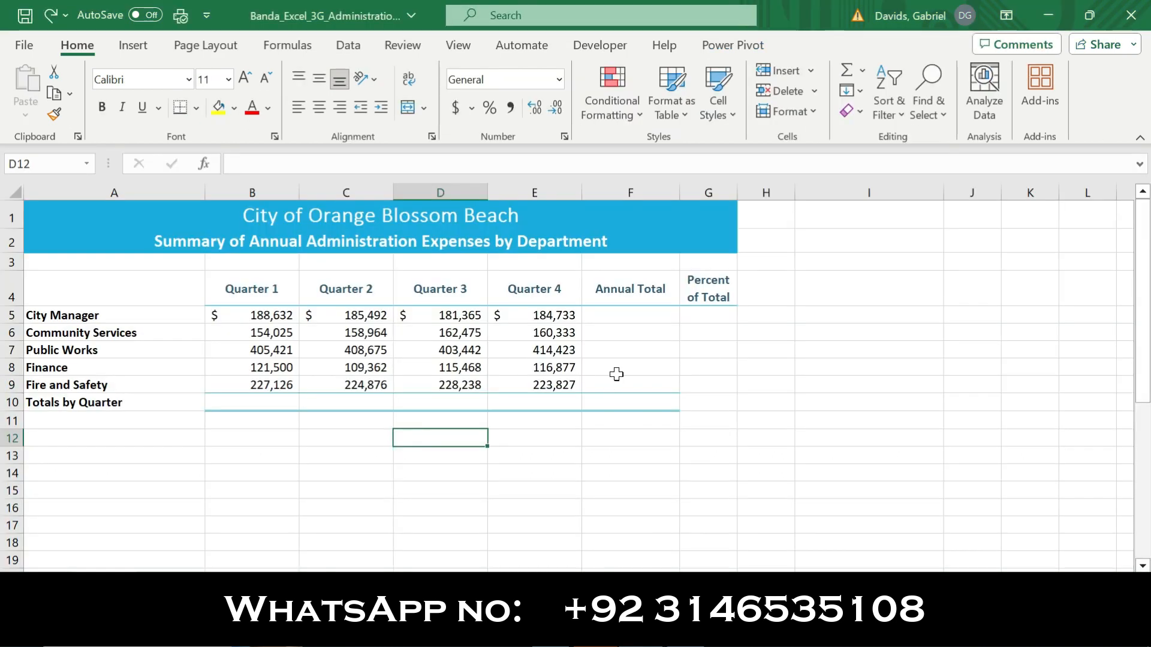
left_click(619, 316)
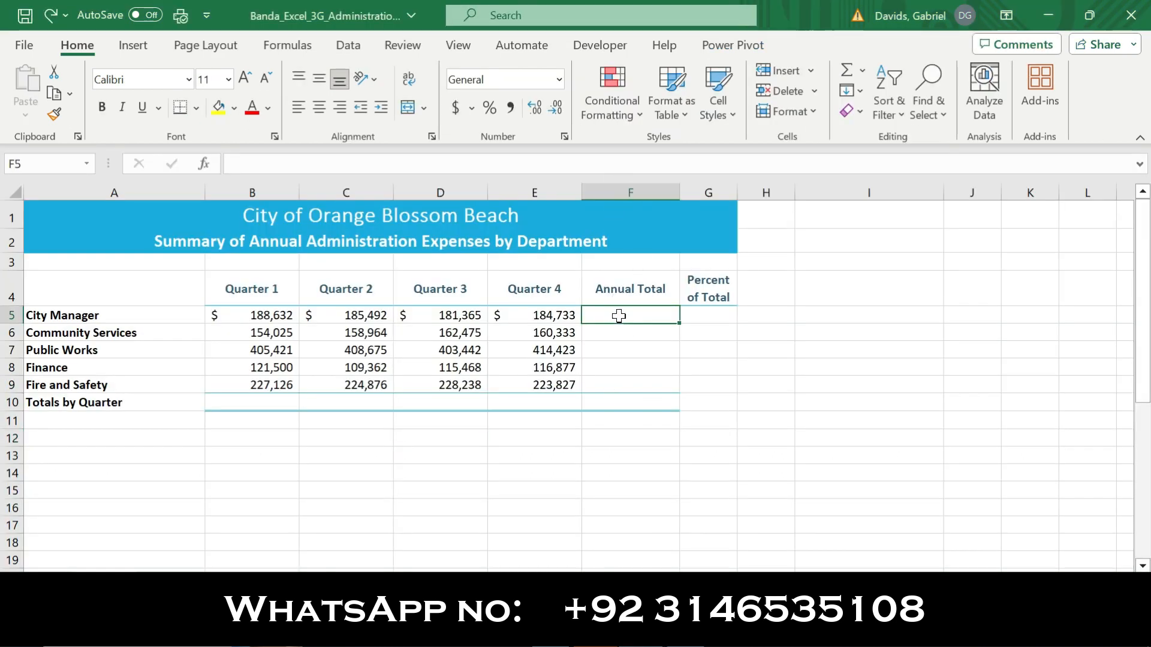
type("=")
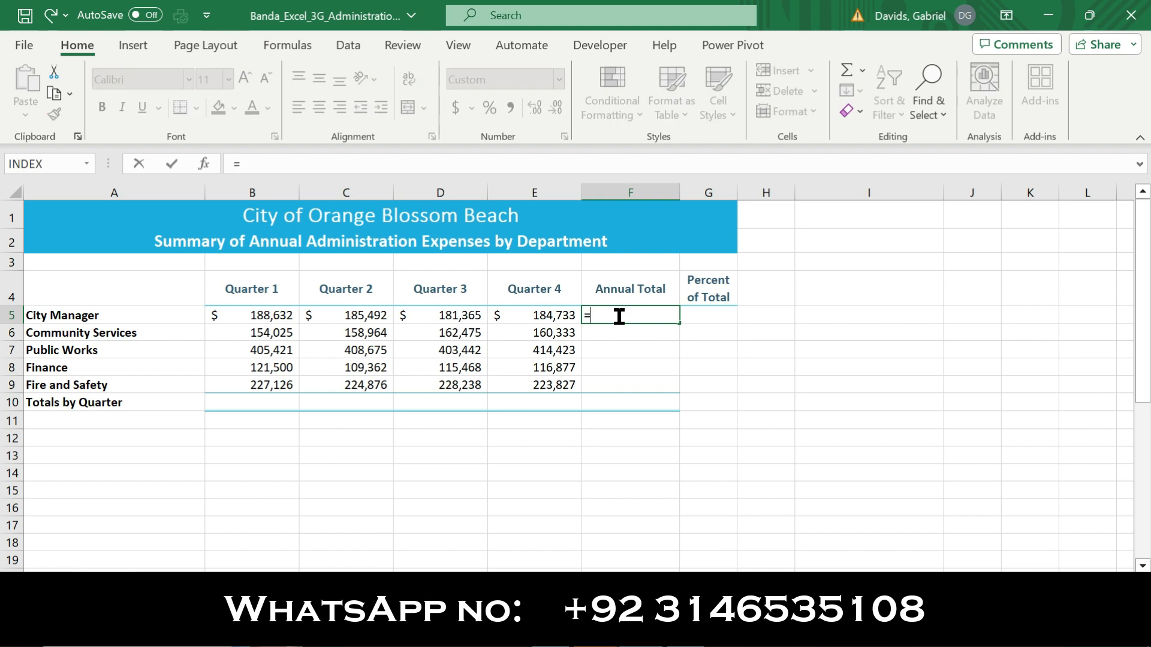
type("tot")
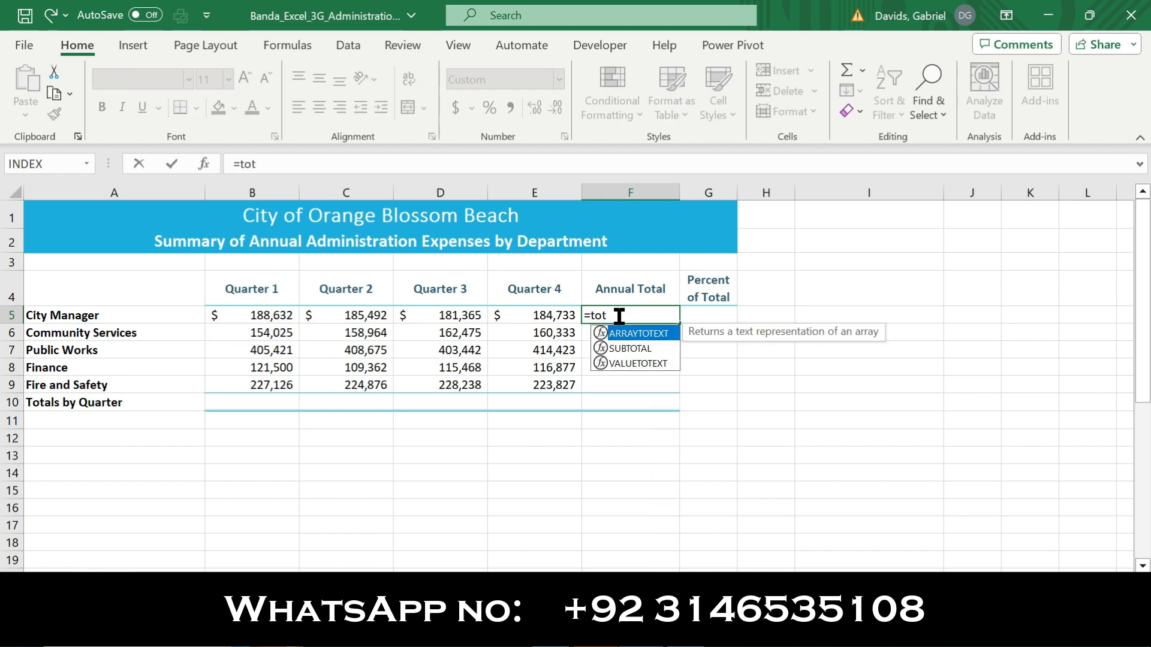
key("BackSpace")
key("BackSpace")
key("BackSpace")
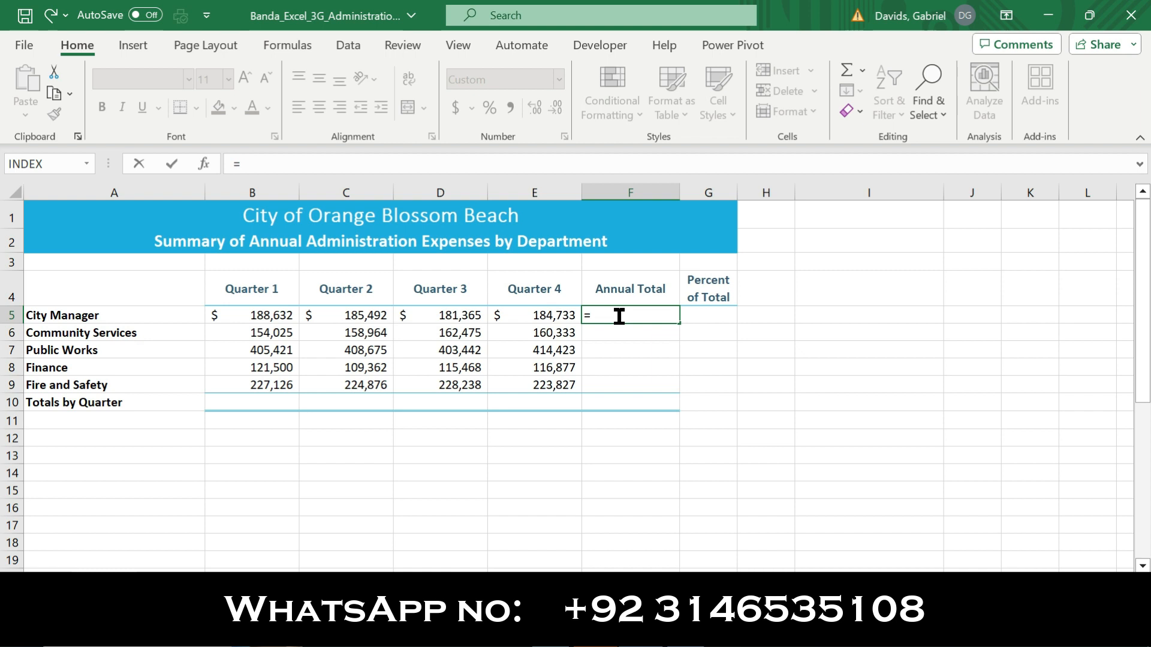
Complete the formula in F5 with the SUM function over B5:E5
type("sum")
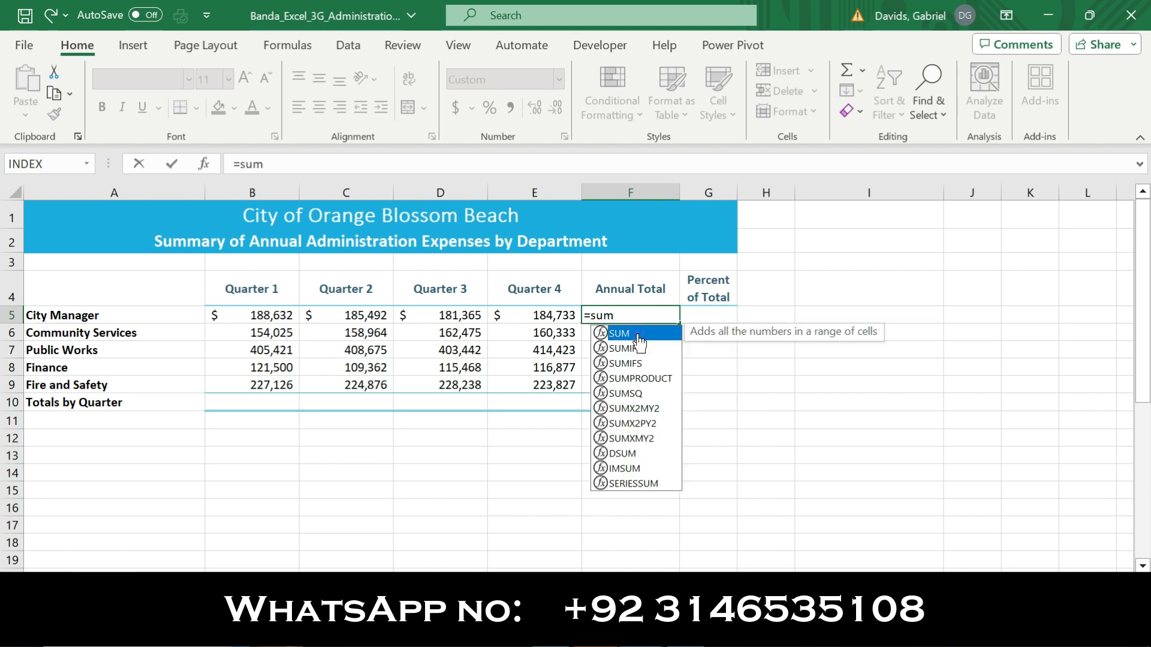
double_click(638, 335)
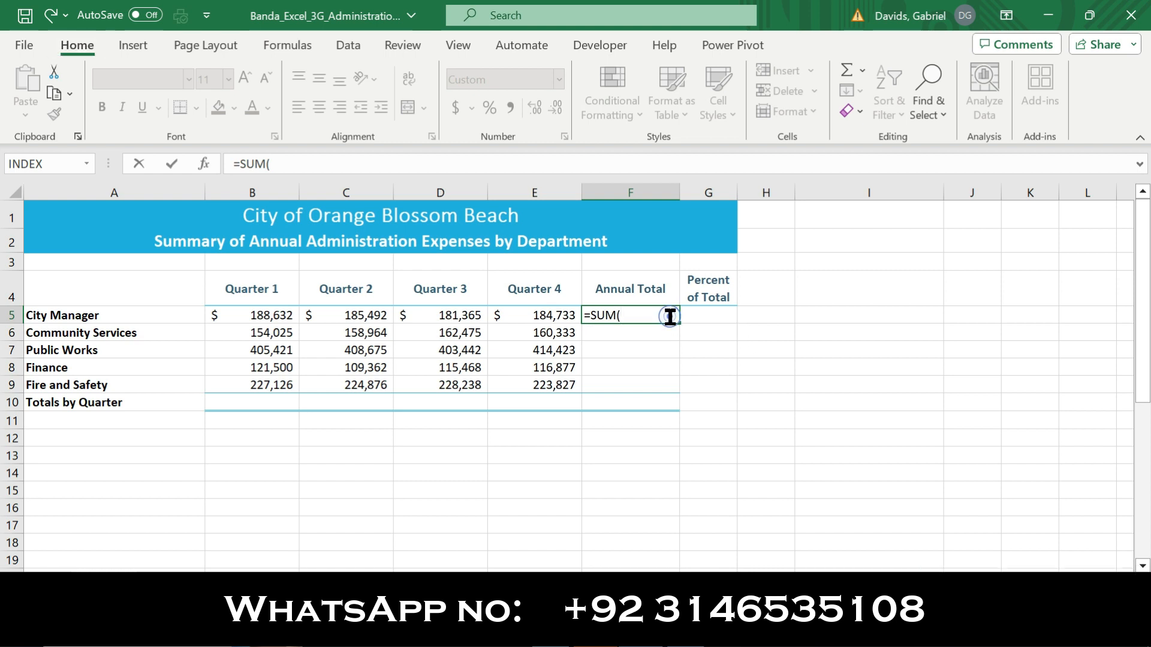
left_click_drag(275, 314, 557, 315)
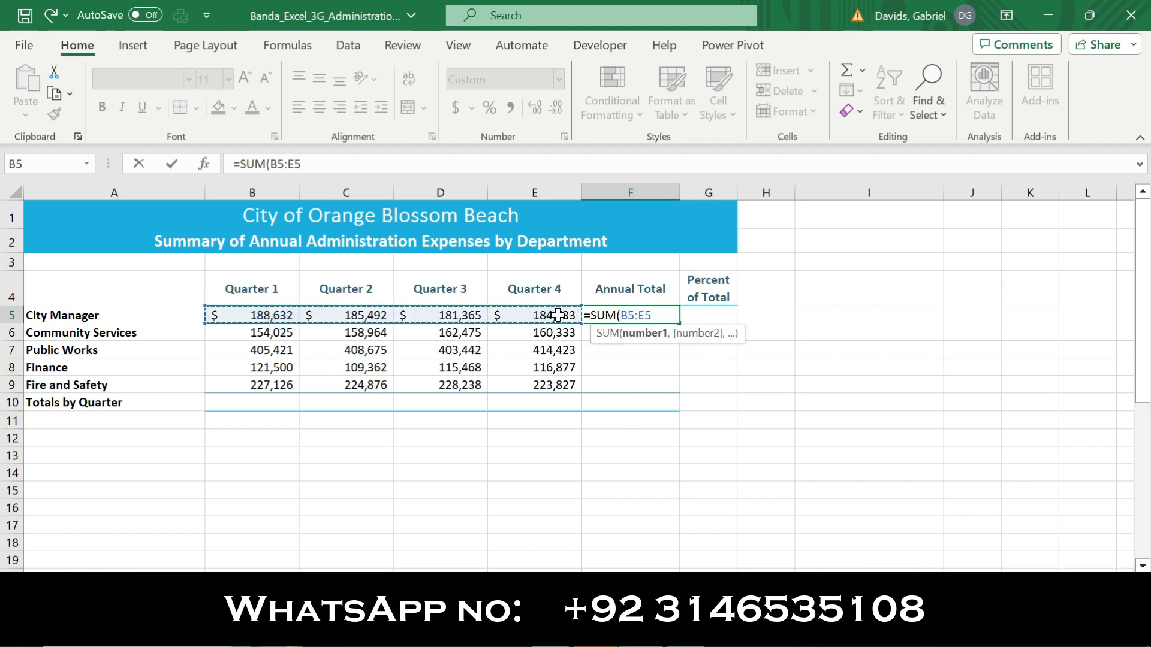
key("Return")
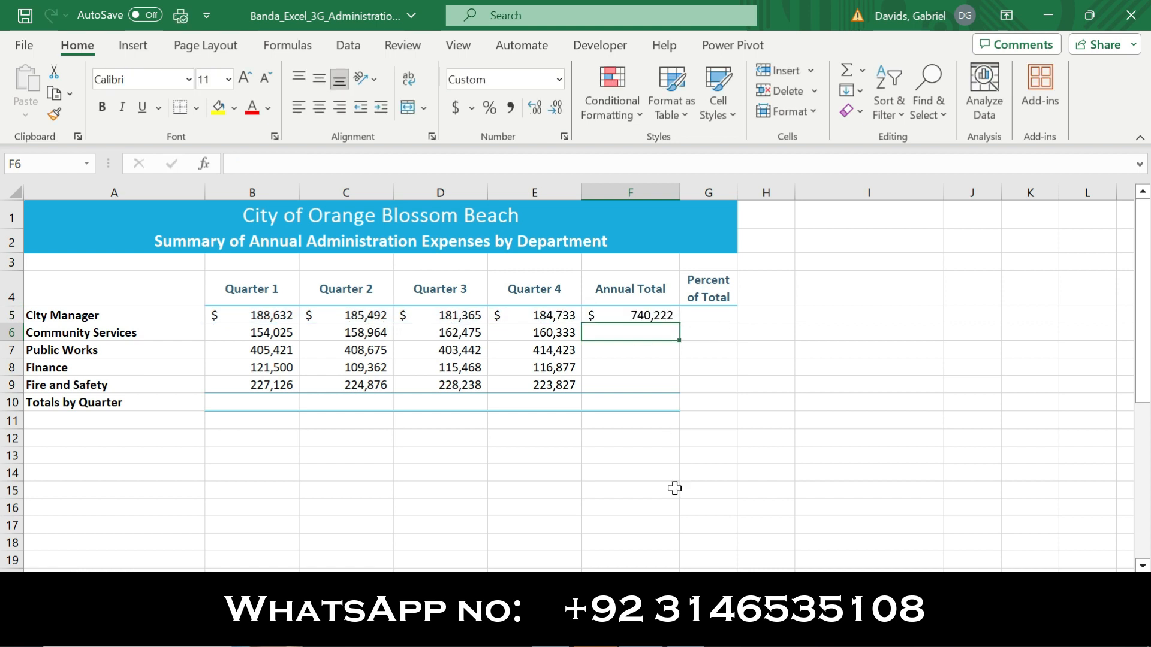
Check the Word instructions, return to Excel and fill the F5 row total formula down through F9
left_click(707, 634)
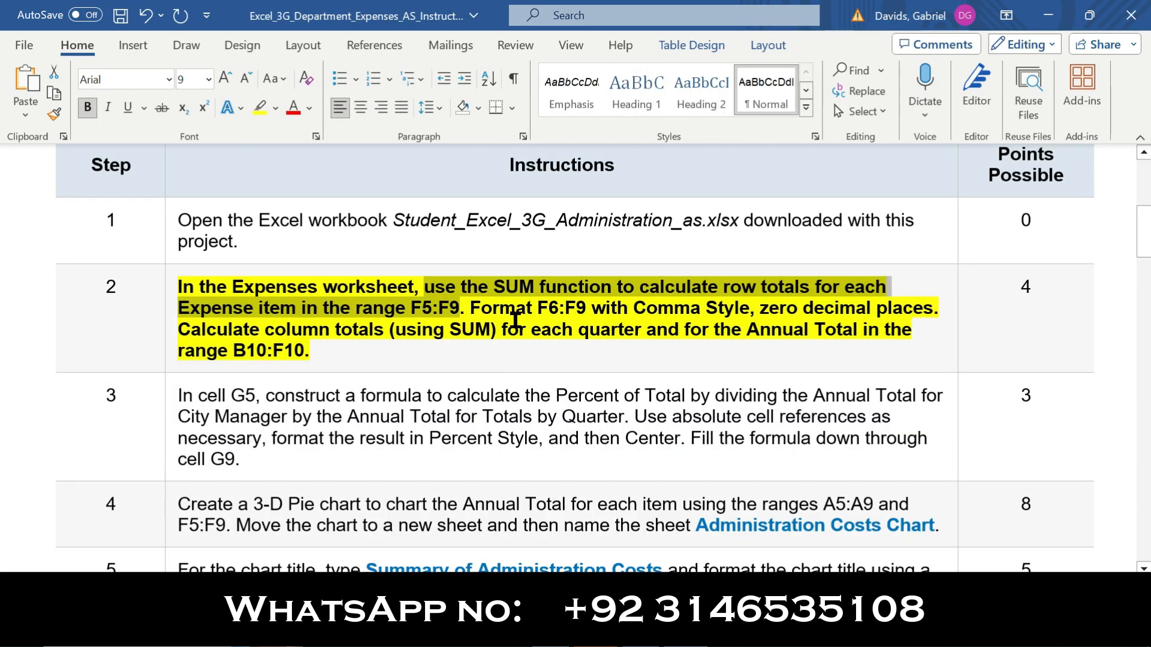
left_click(475, 310)
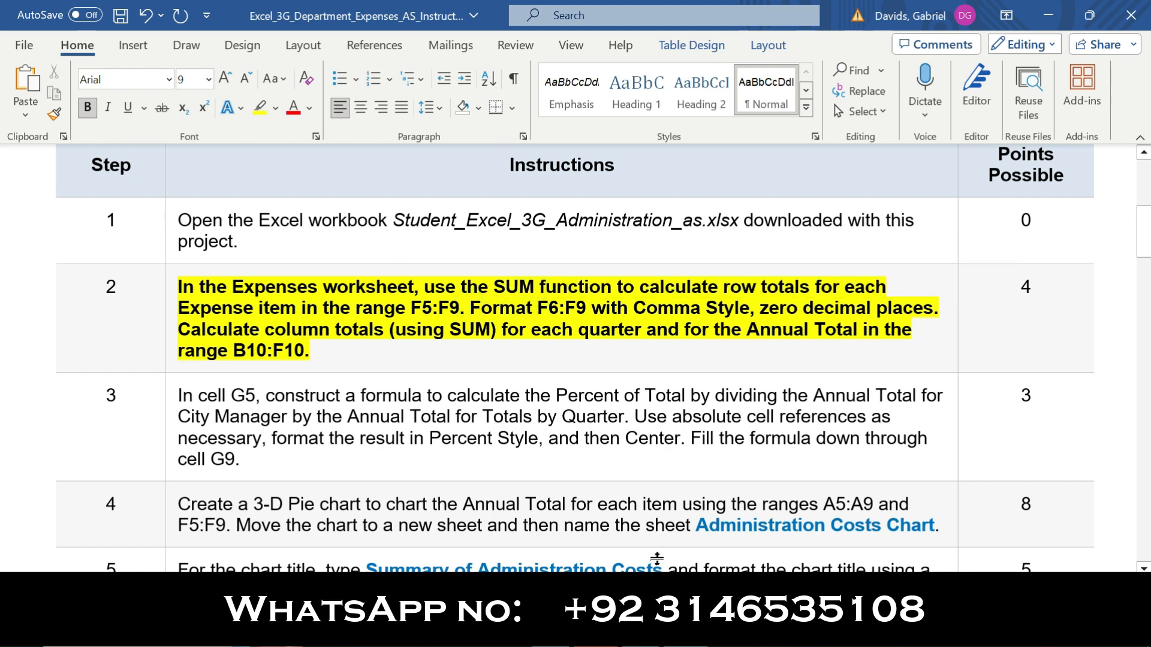
left_click(665, 635)
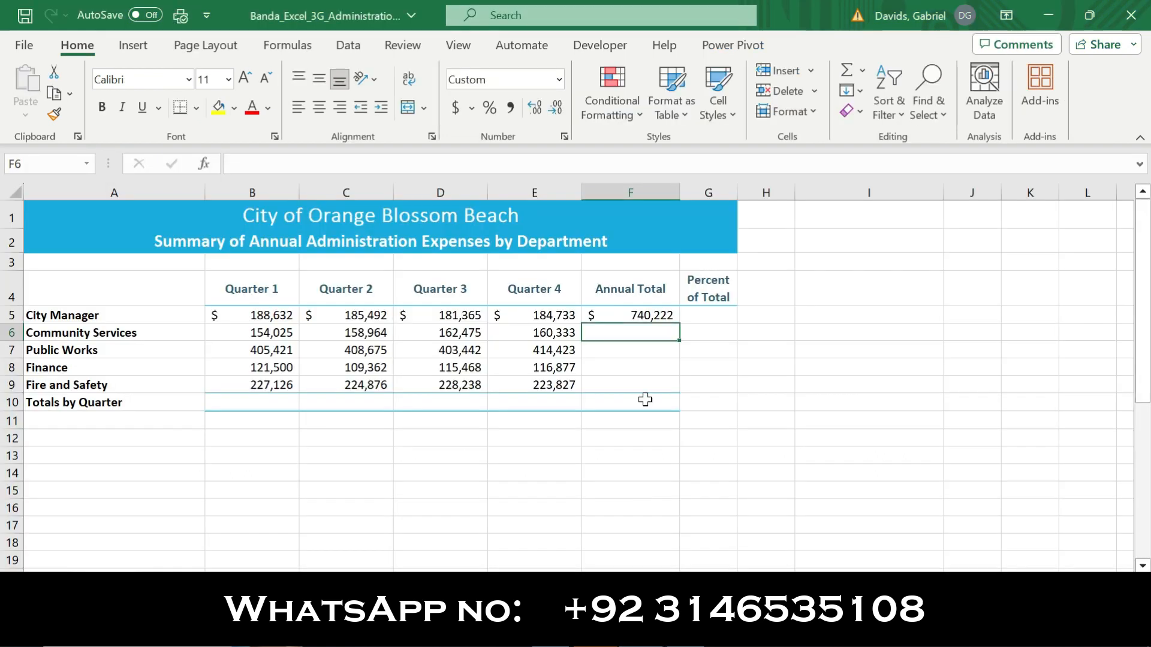
left_click(665, 316)
left_click_drag(680, 324, 672, 393)
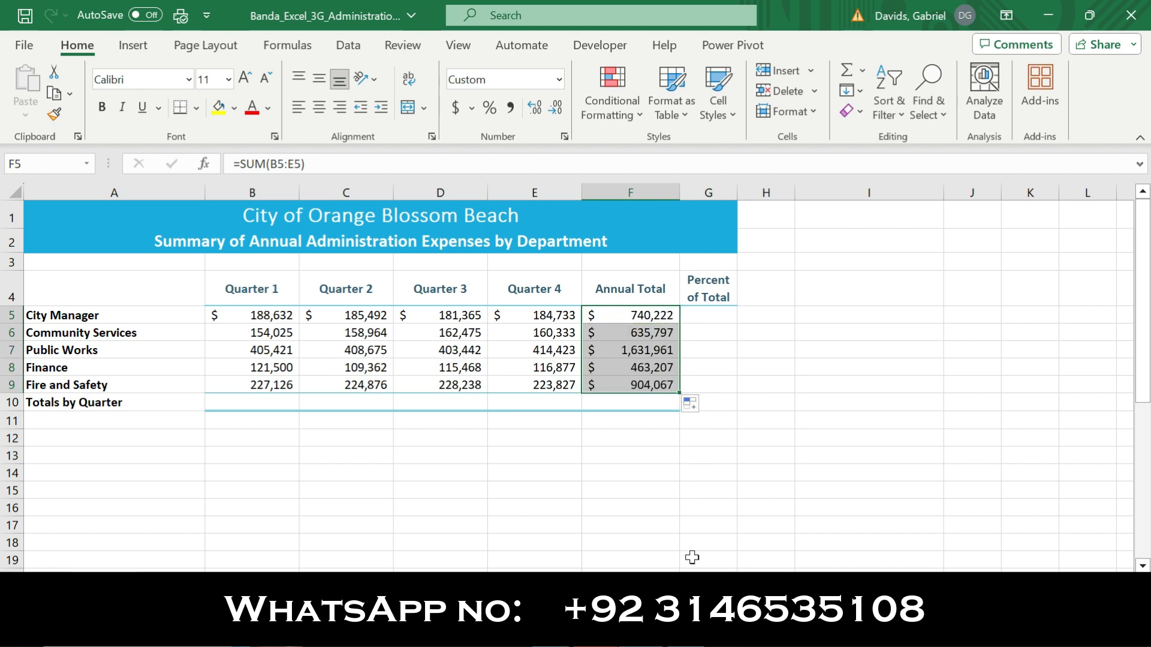
Consult the Word instructions for number formatting and, in Excel, format F5:F9 with Comma Style and zero decimal places
left_click(692, 634)
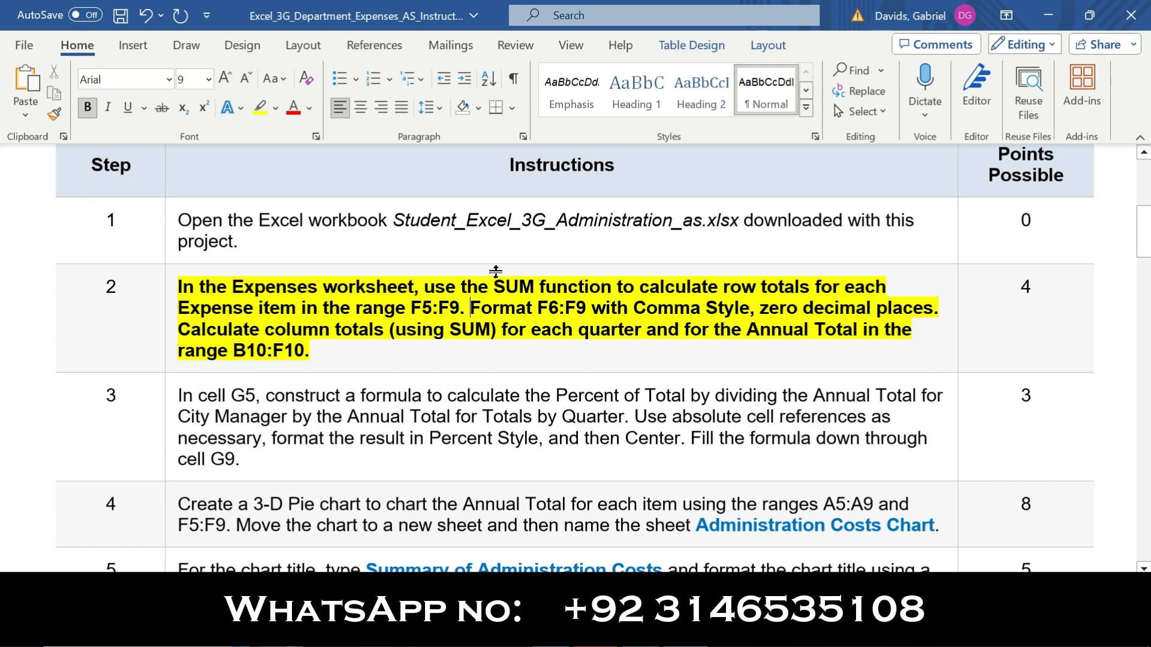
left_click_drag(473, 309, 938, 308)
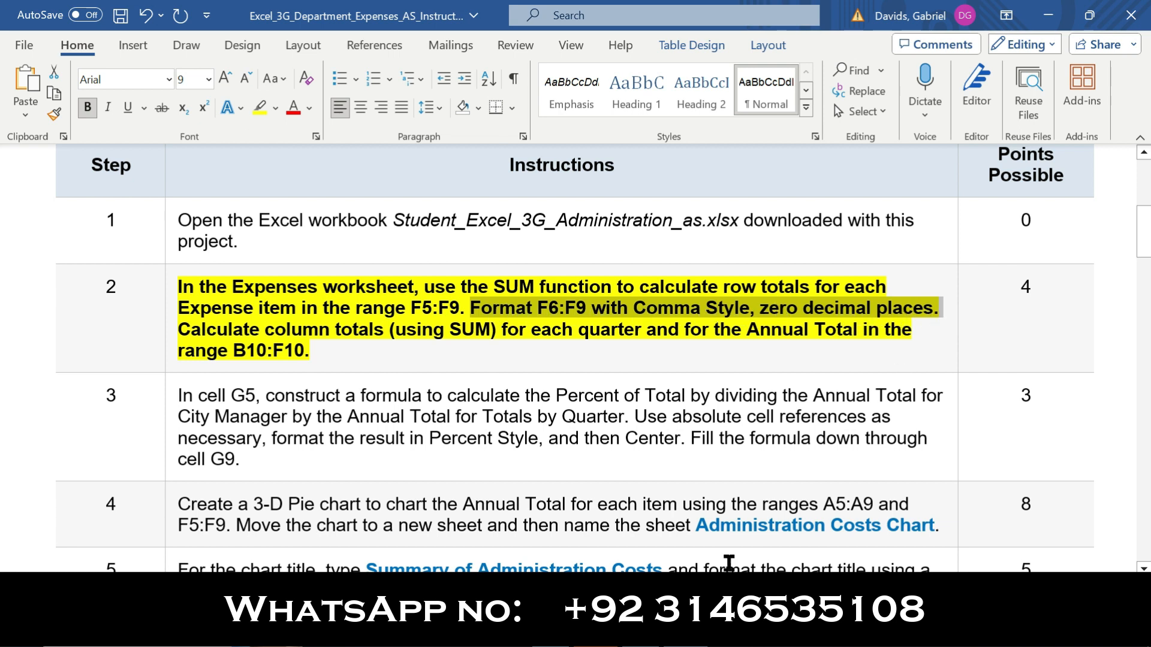
key("alt+Tab")
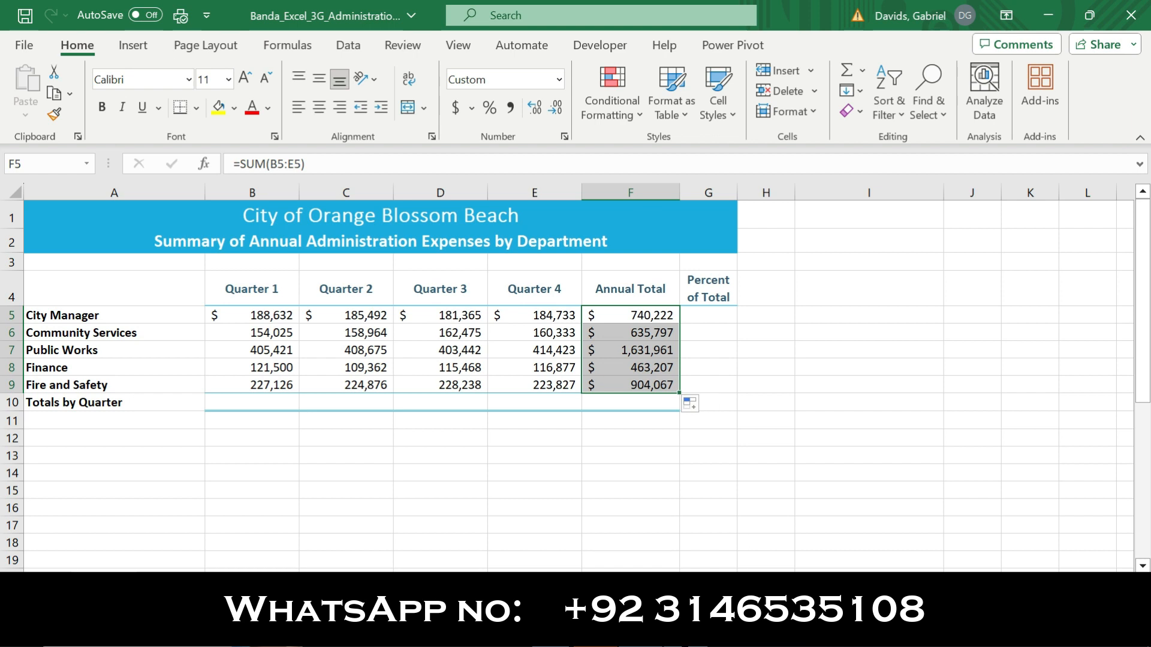
key("alt+Tab")
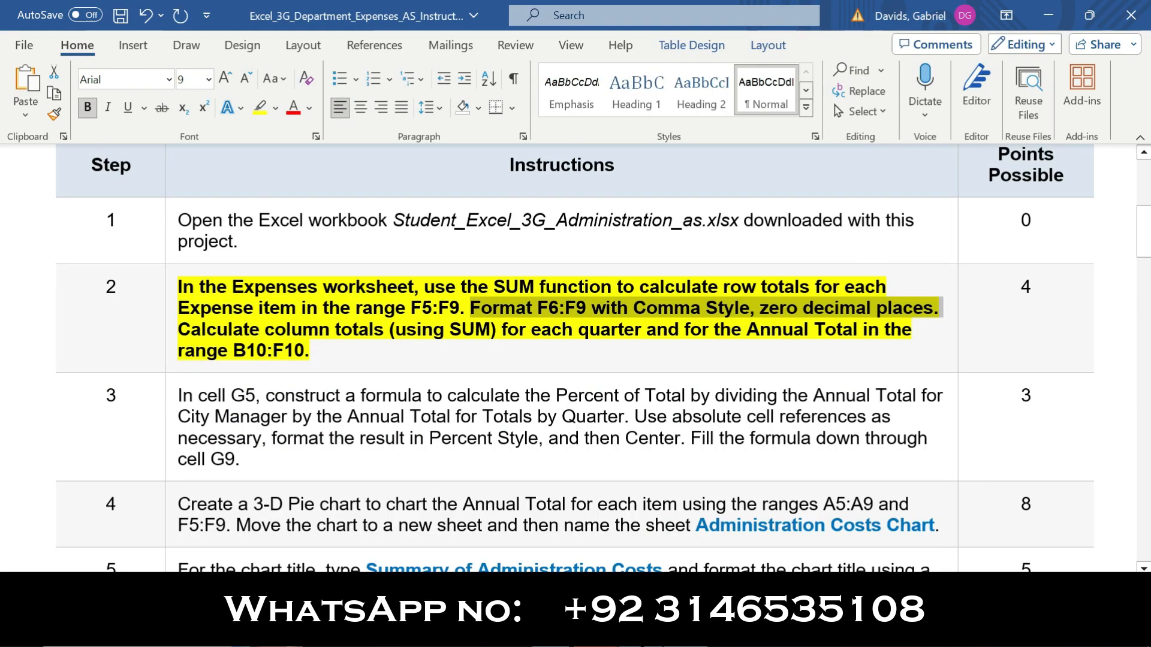
key("alt+Tab")
left_click(509, 107)
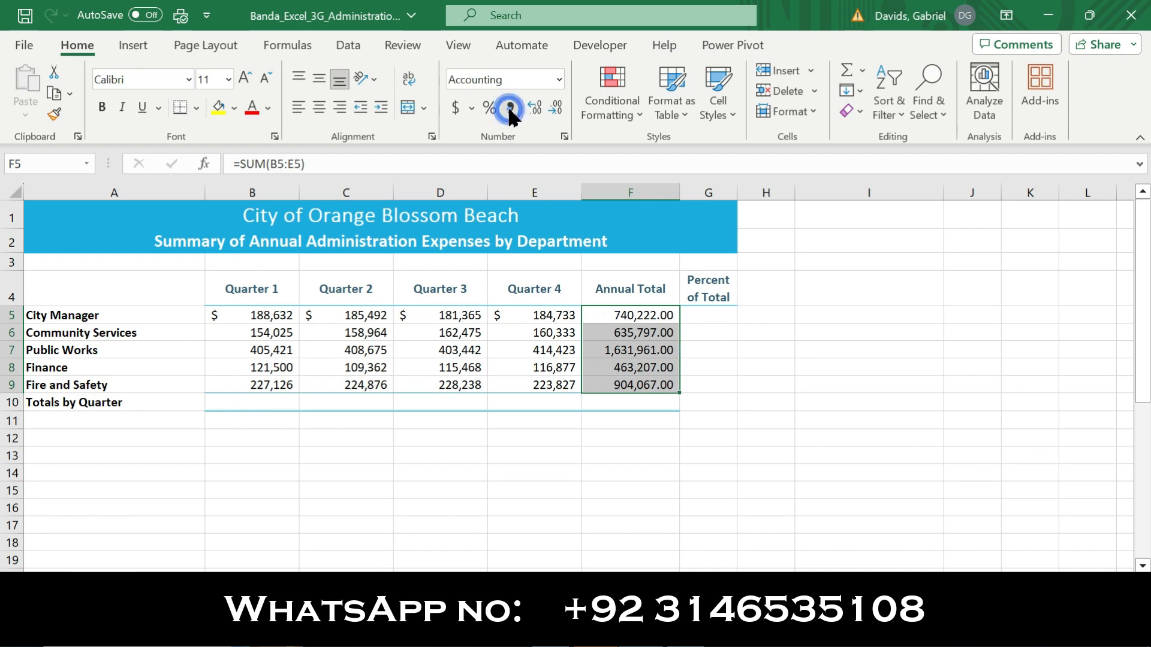
left_click(556, 110)
left_click(556, 110)
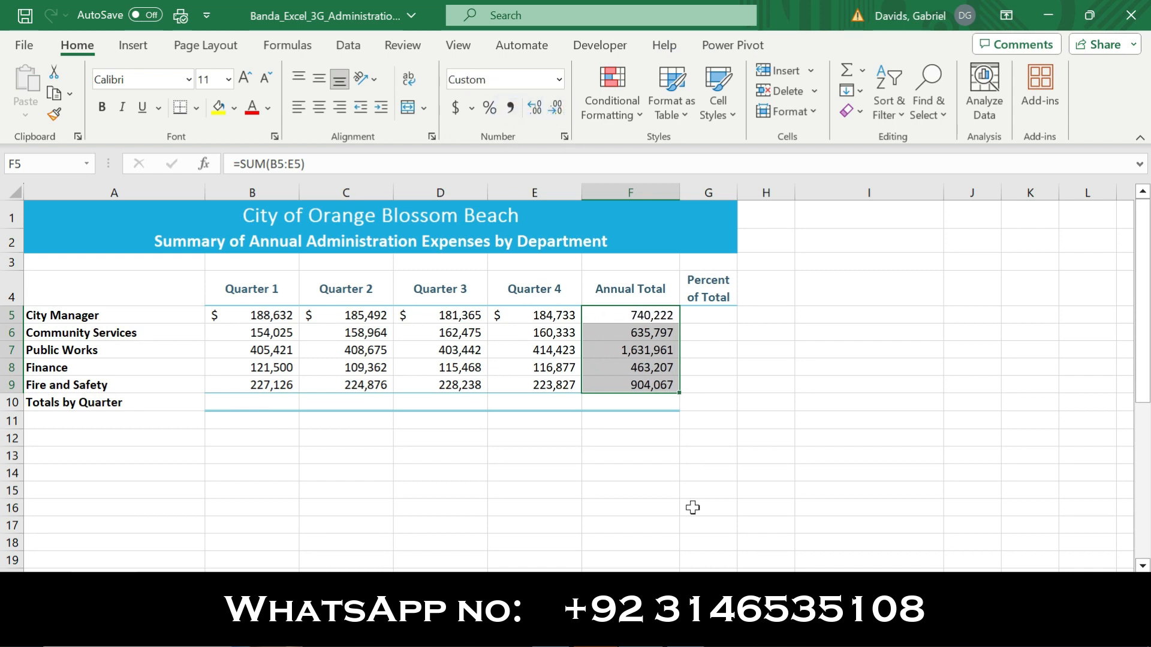
Following the Word instructions, total Quarter 1 in Excel cell B10 with SUM of B5:B9 and fill the formula across to F10
key("alt+Tab")
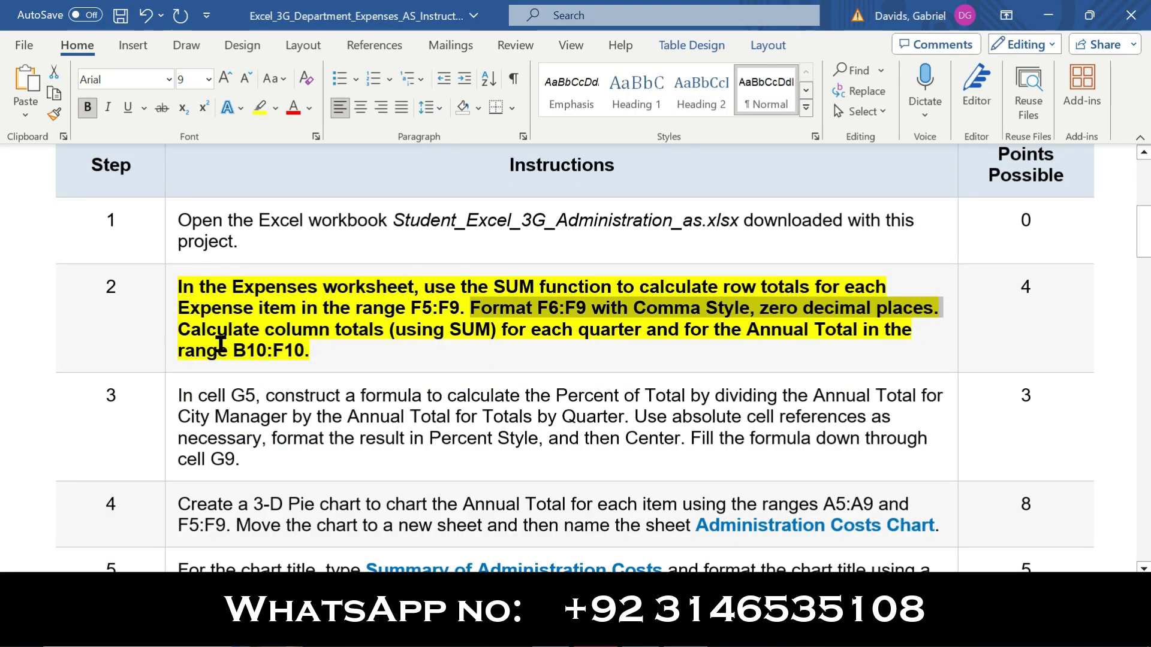
left_click_drag(178, 331, 924, 356)
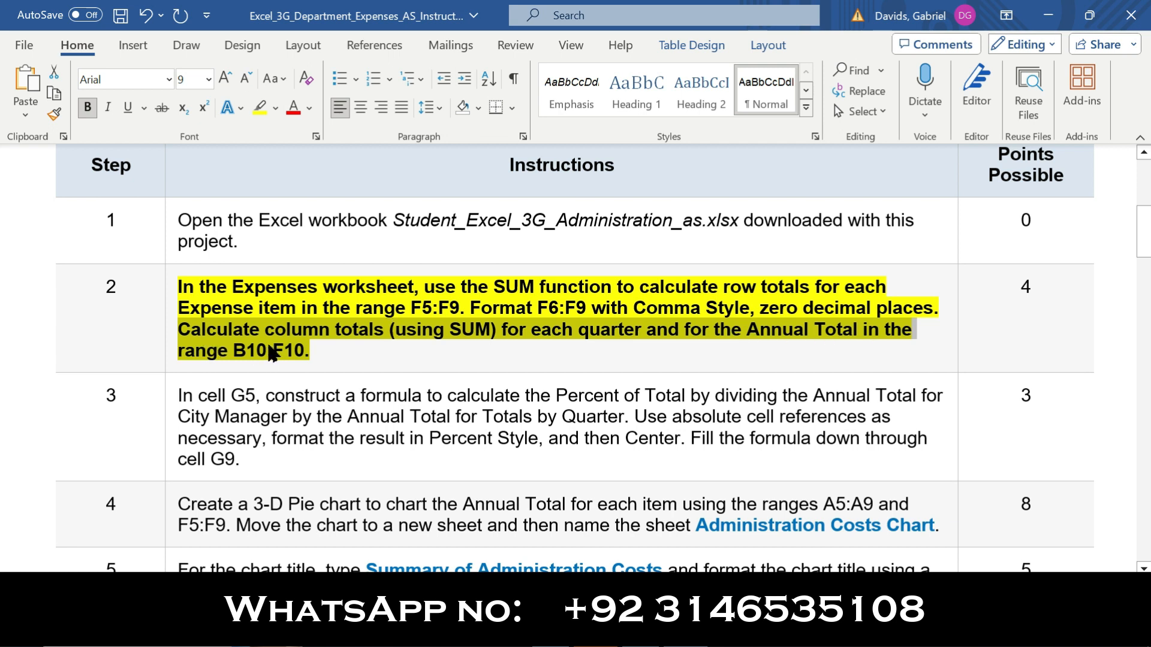
key("alt+Tab")
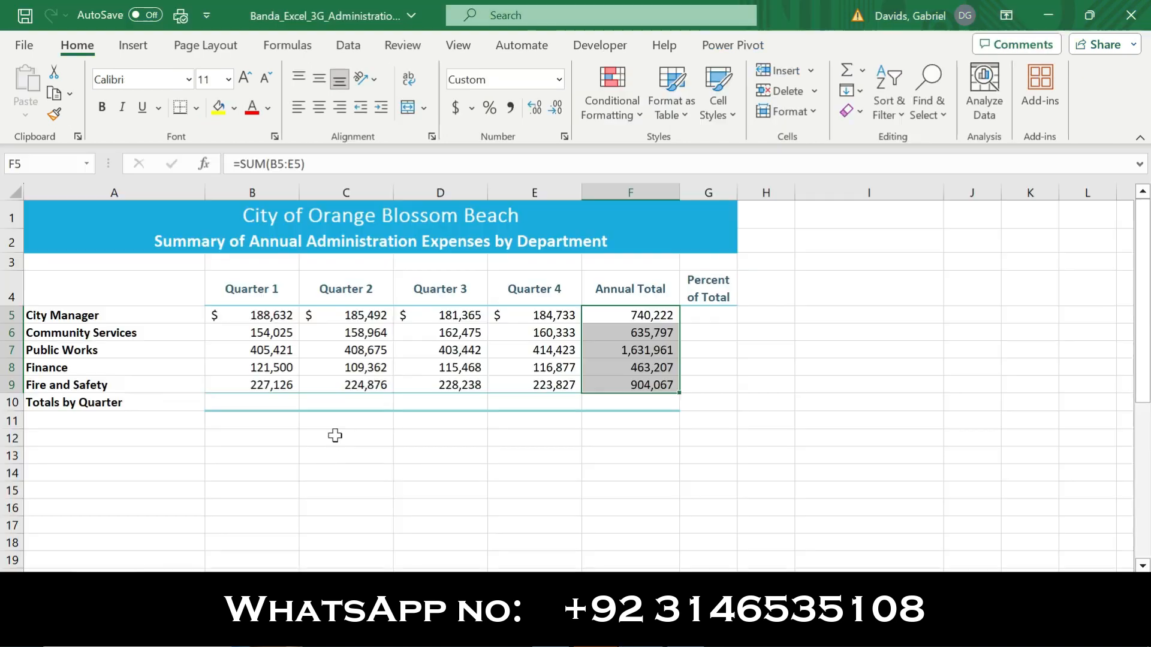
left_click(251, 400)
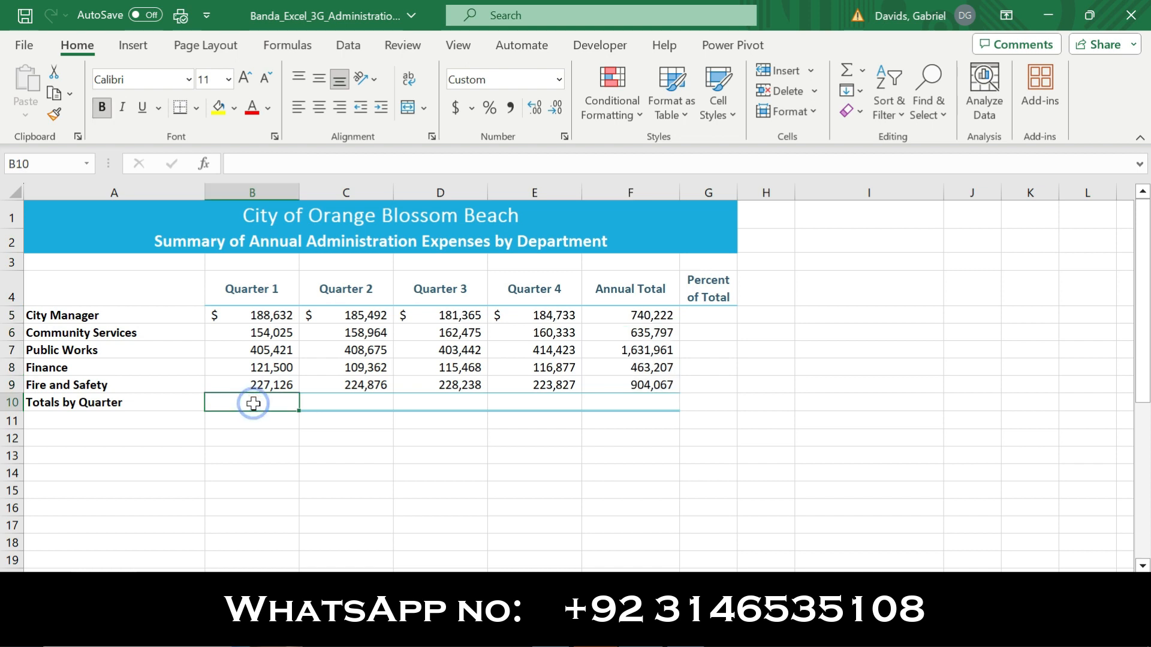
type("=sum")
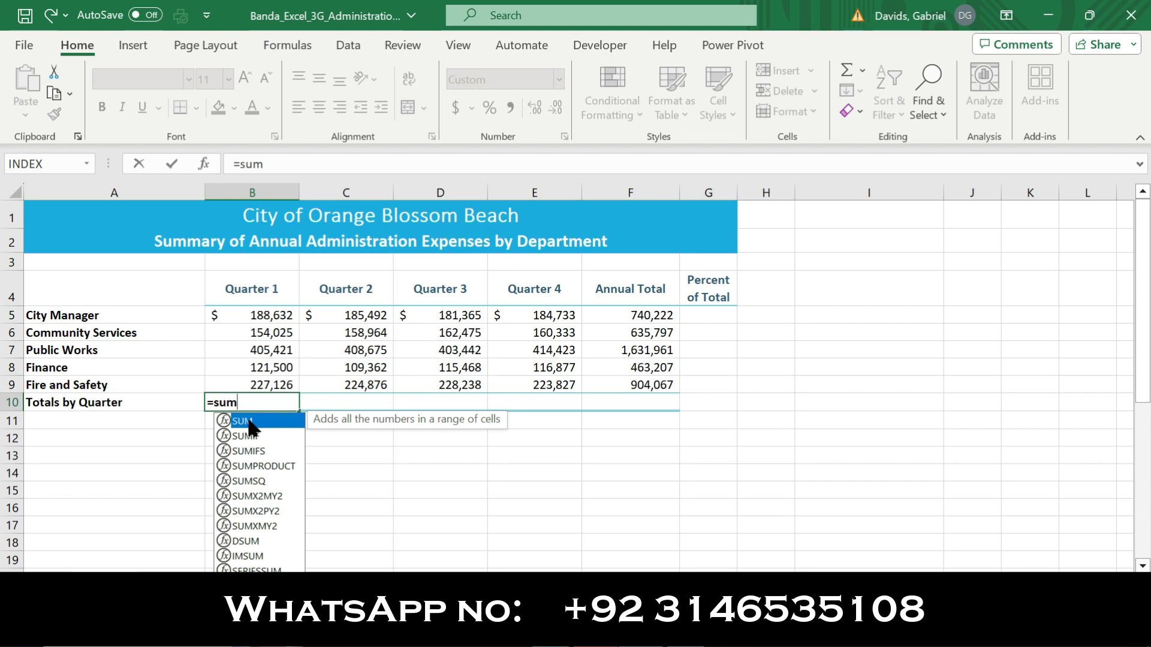
double_click(250, 423)
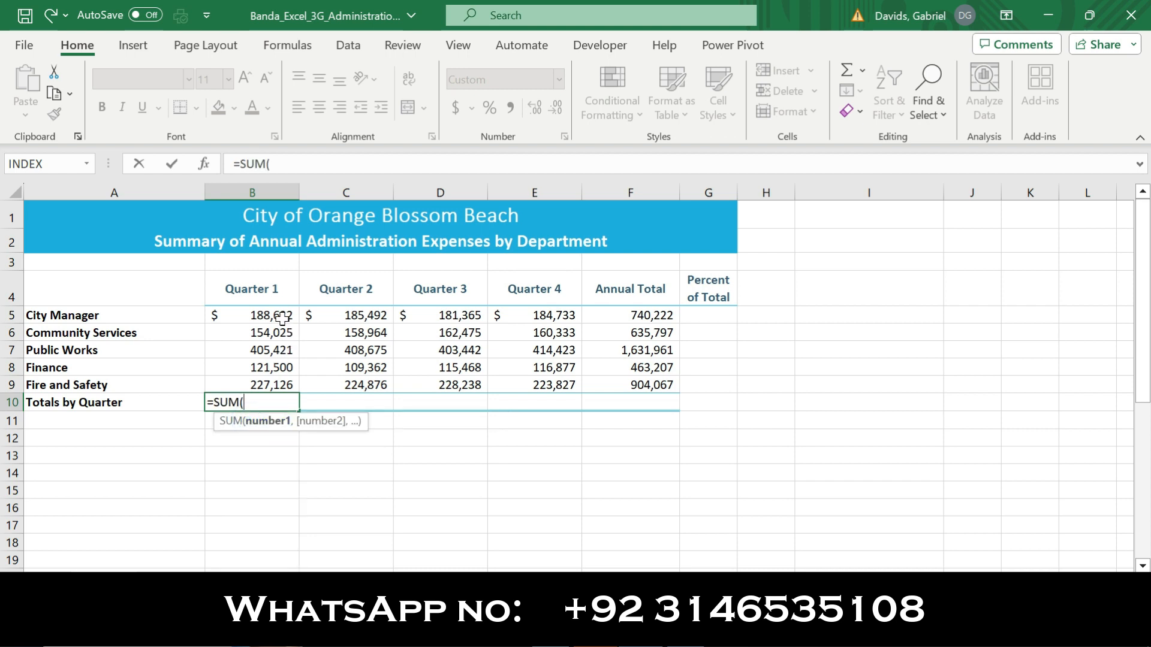
left_click_drag(282, 316, 281, 382)
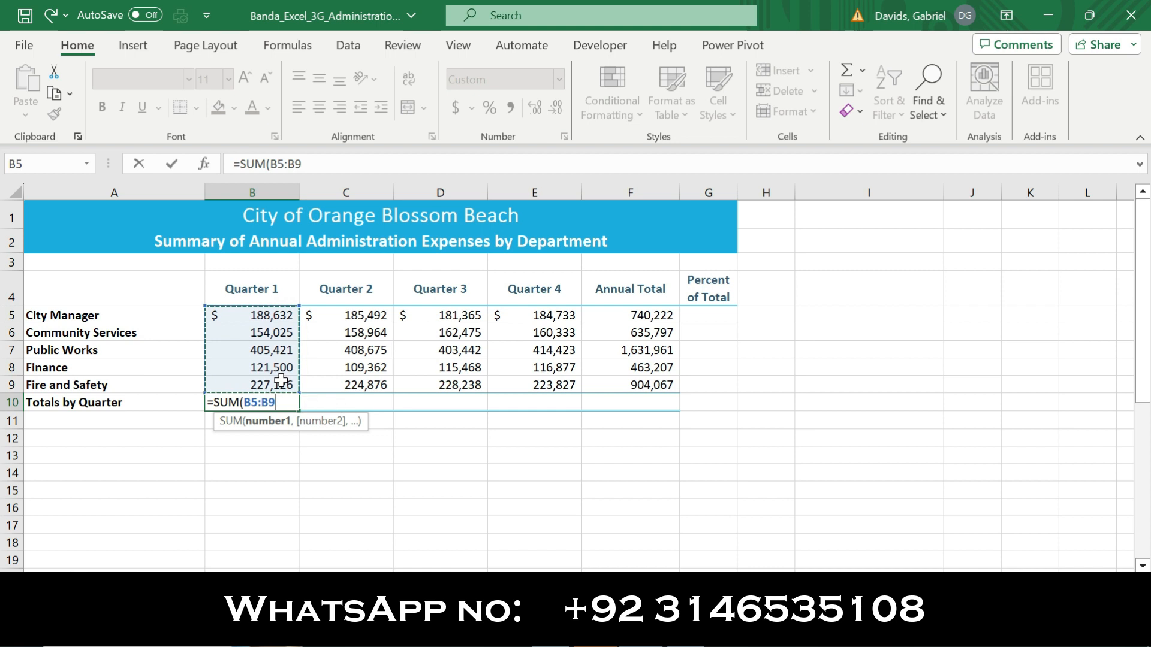
key("Return")
left_click(260, 403)
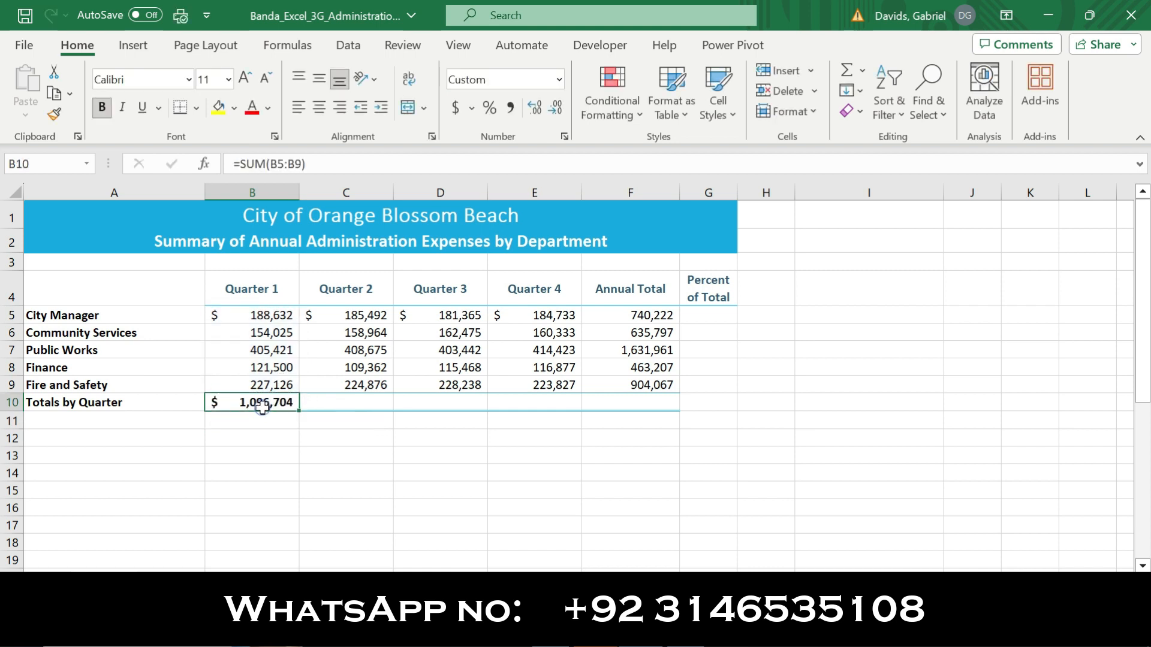
left_click_drag(297, 409, 675, 403)
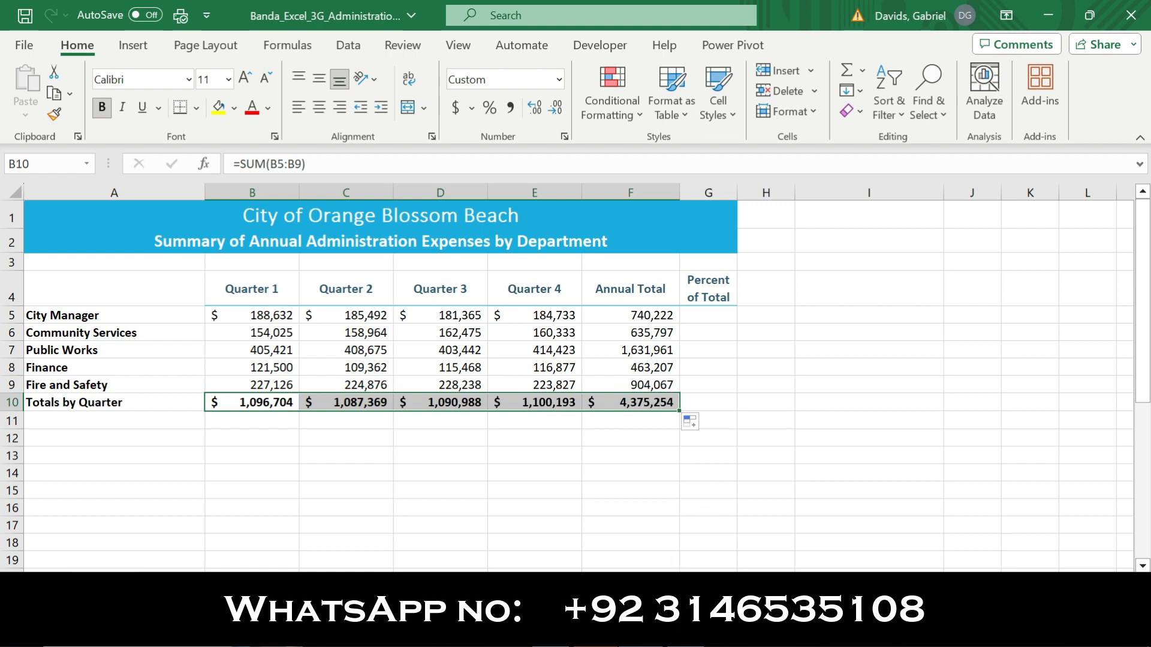
Switch to the Word instructions and remove the bold and yellow highlighting from the text of step 2
key("alt+Tab")
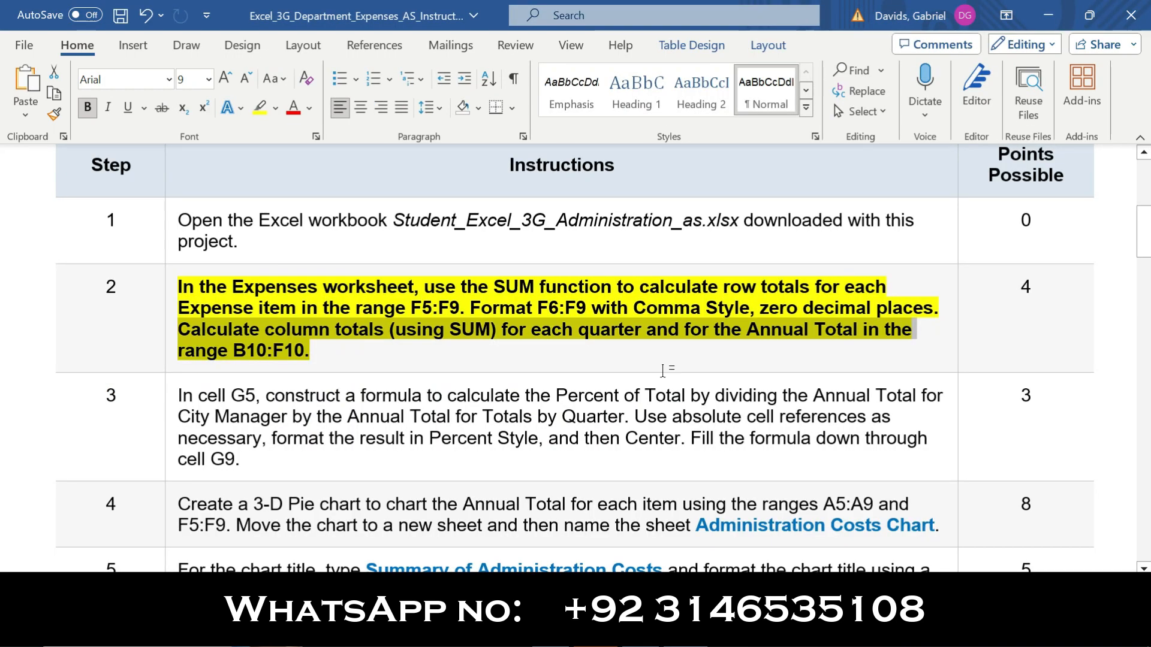
left_click(170, 327)
left_click(184, 293)
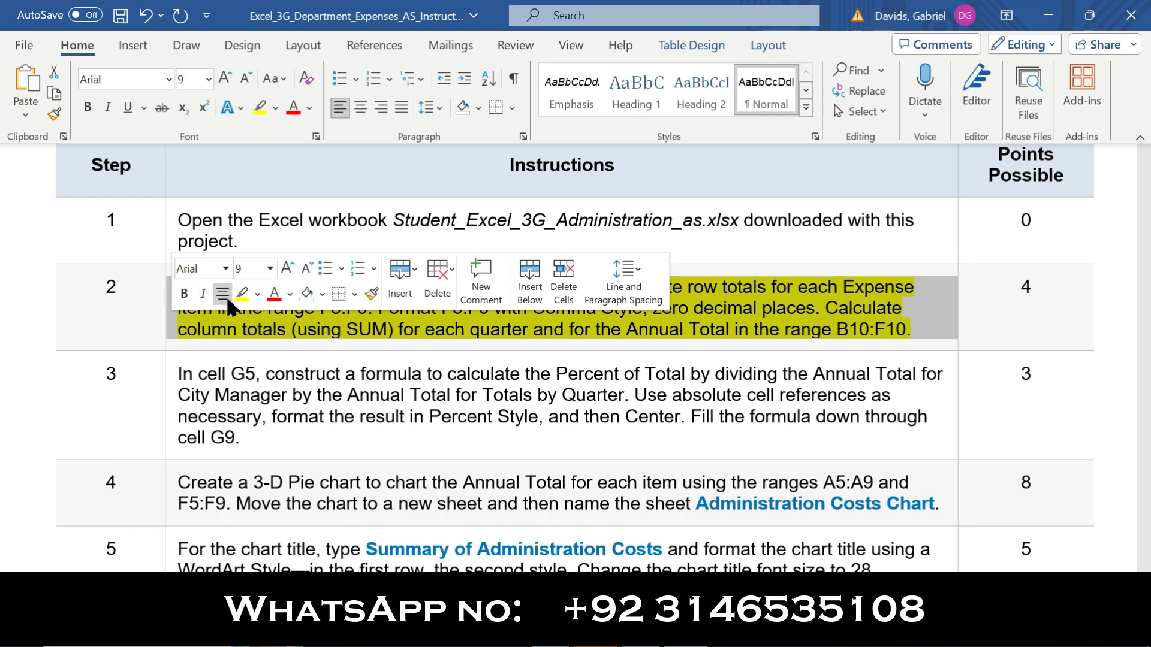
left_click(243, 297)
Make the instruction text of step 3 bold and highlight it in yellow
left_click(172, 424)
left_click(182, 397)
left_click(239, 397)
left_click(149, 414)
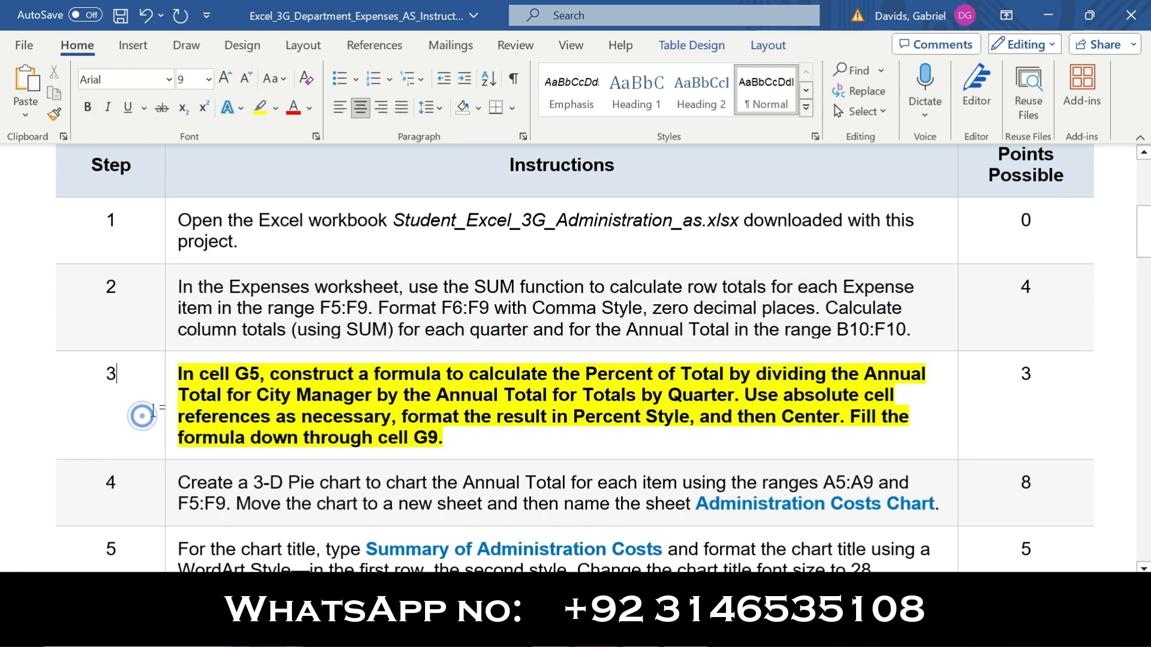
Review the percent-of-total instruction in step 3, and in Excel cell G5 build the formula =F5/F10
left_click_drag(180, 376, 278, 367)
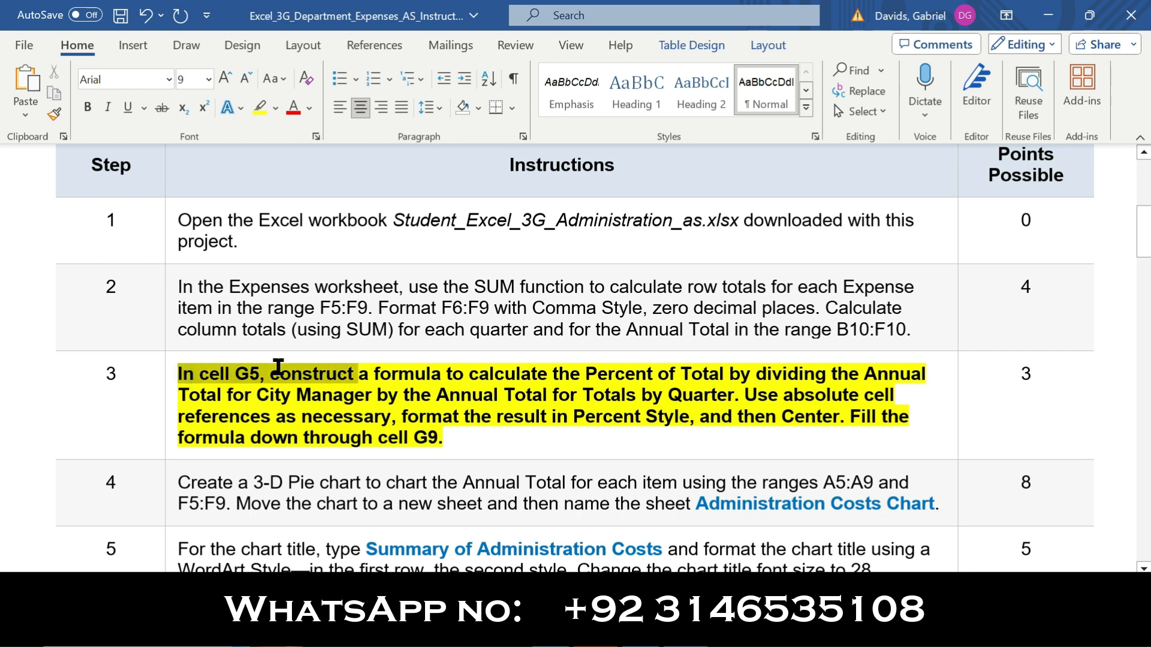
left_click_drag(355, 376, 734, 400)
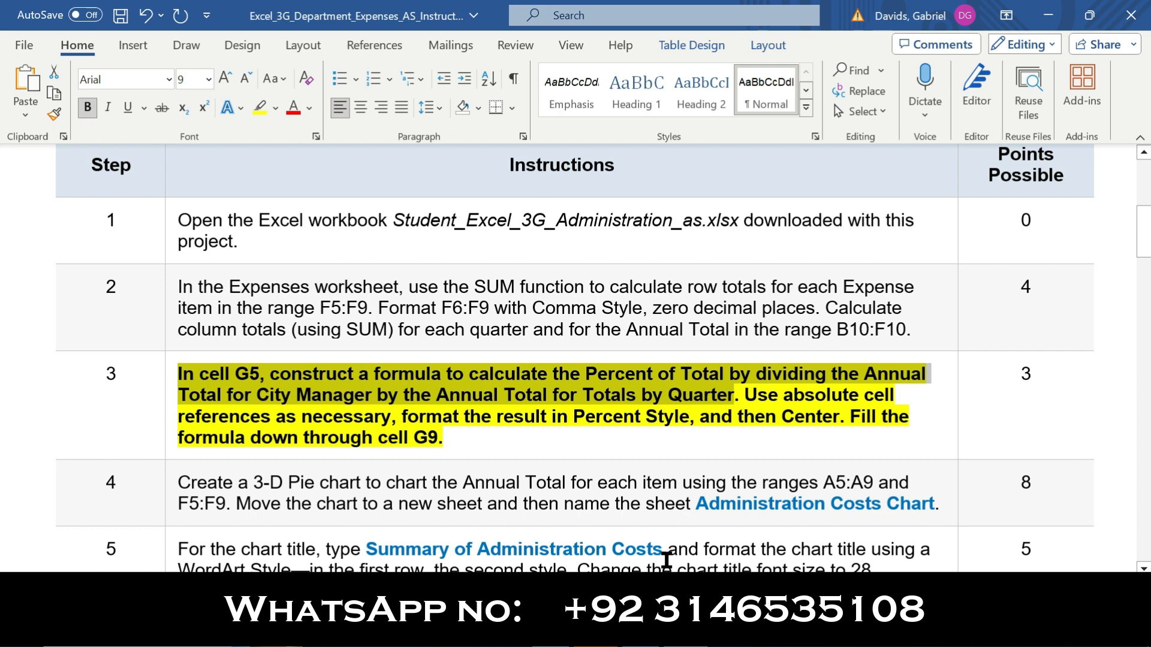
left_click(644, 632)
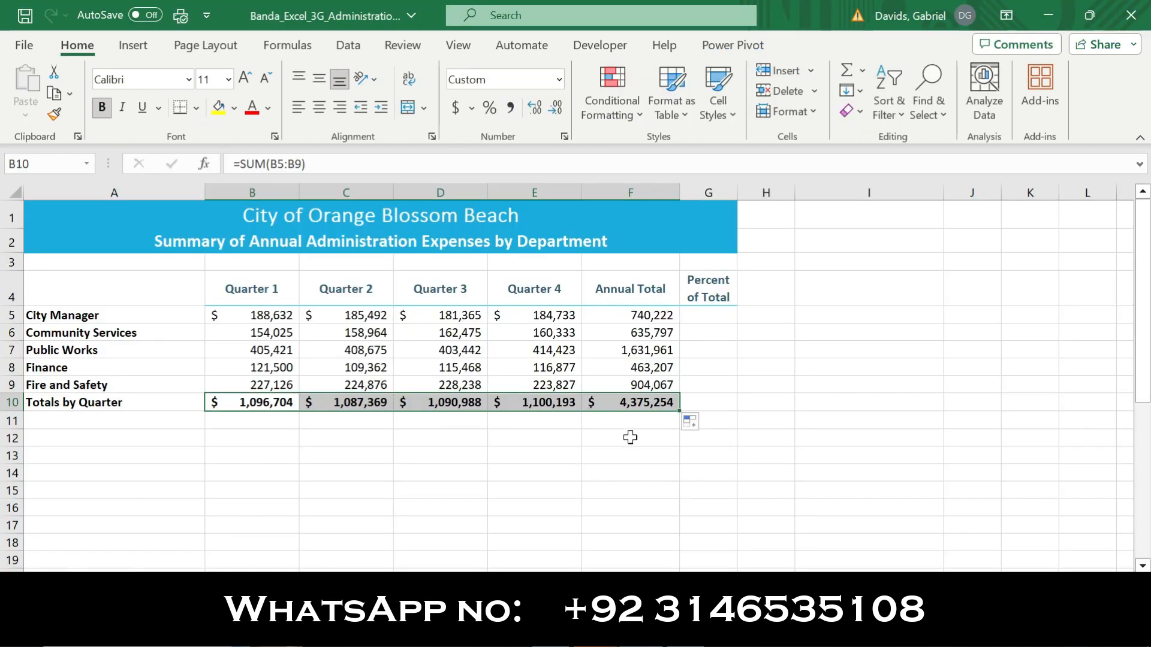
left_click(713, 317)
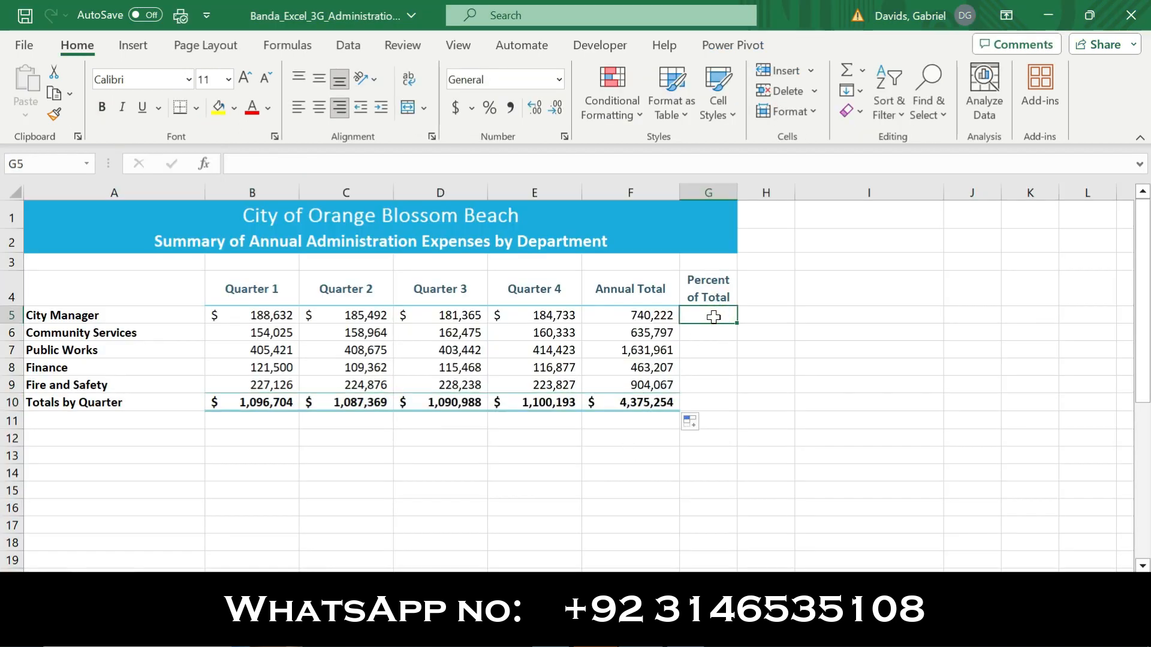
type("=")
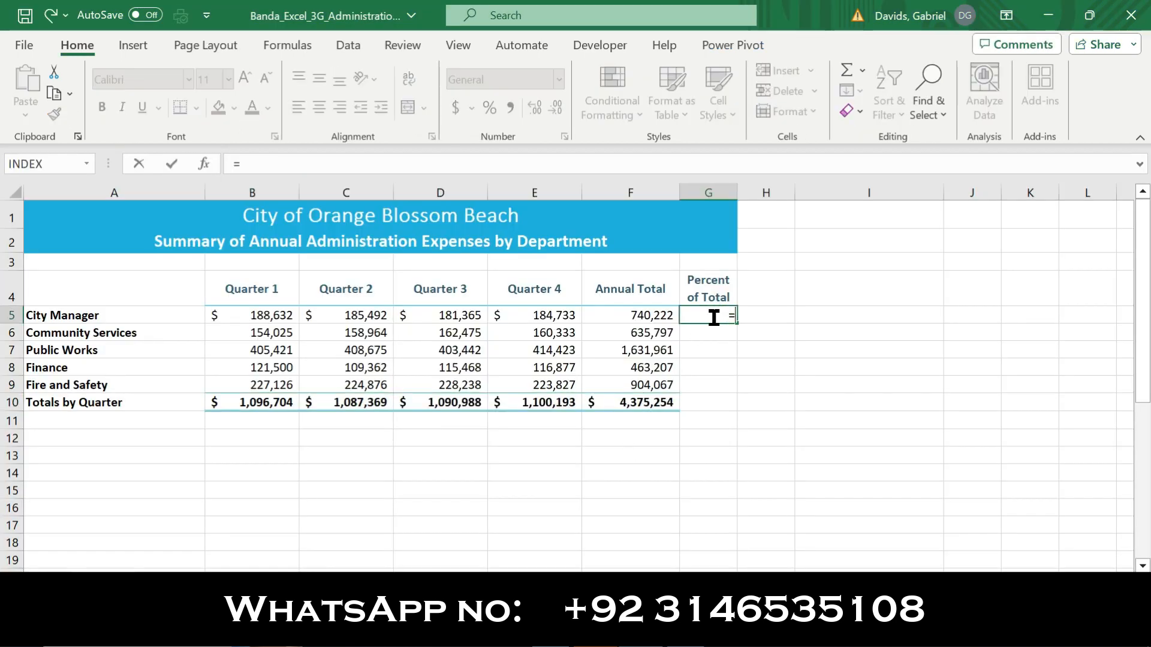
left_click(658, 313)
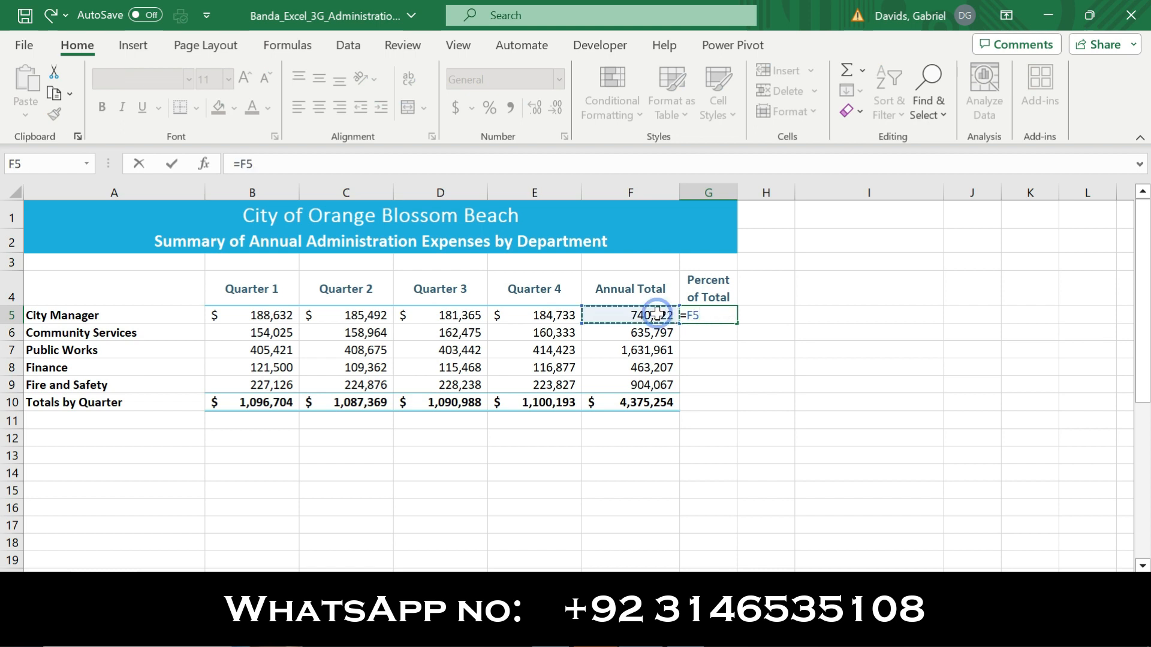
type("/")
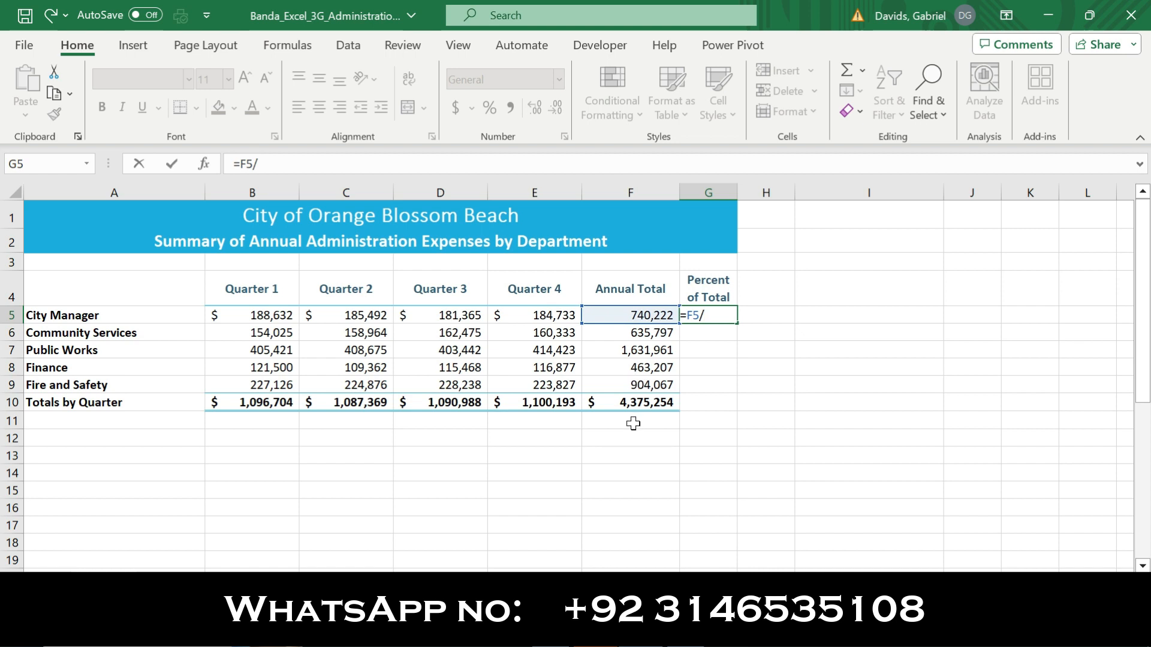
left_click(655, 401)
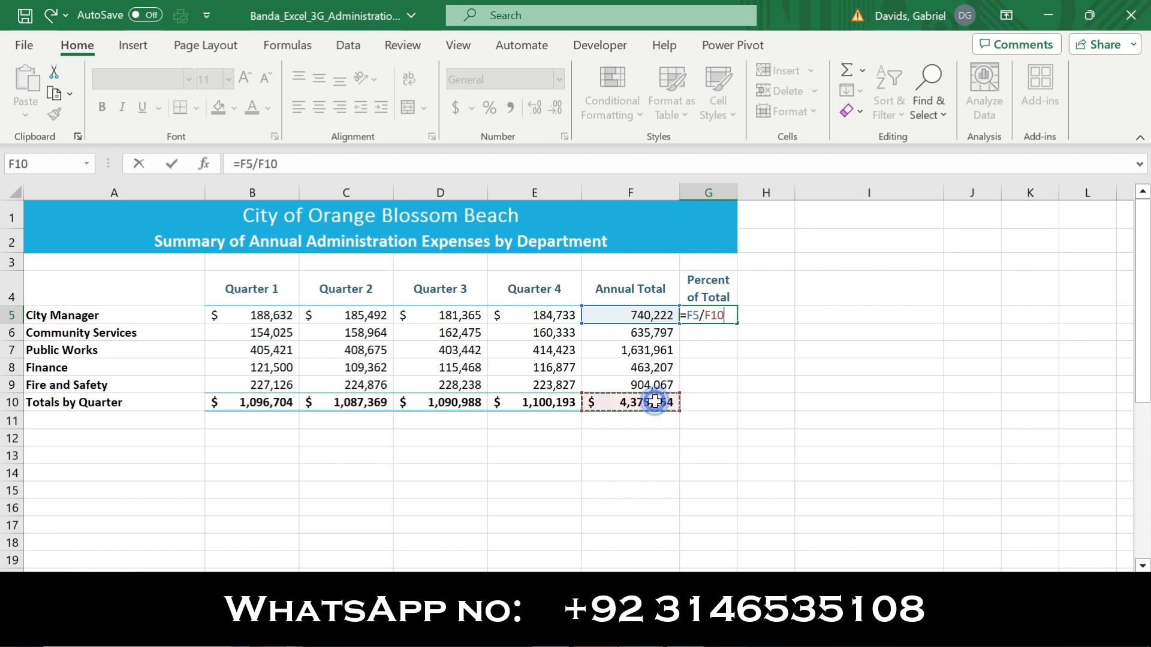
Check the absolute-reference requirement in the Word instructions and enter the Excel G5 formula as =F5/$F$10
left_click(660, 634)
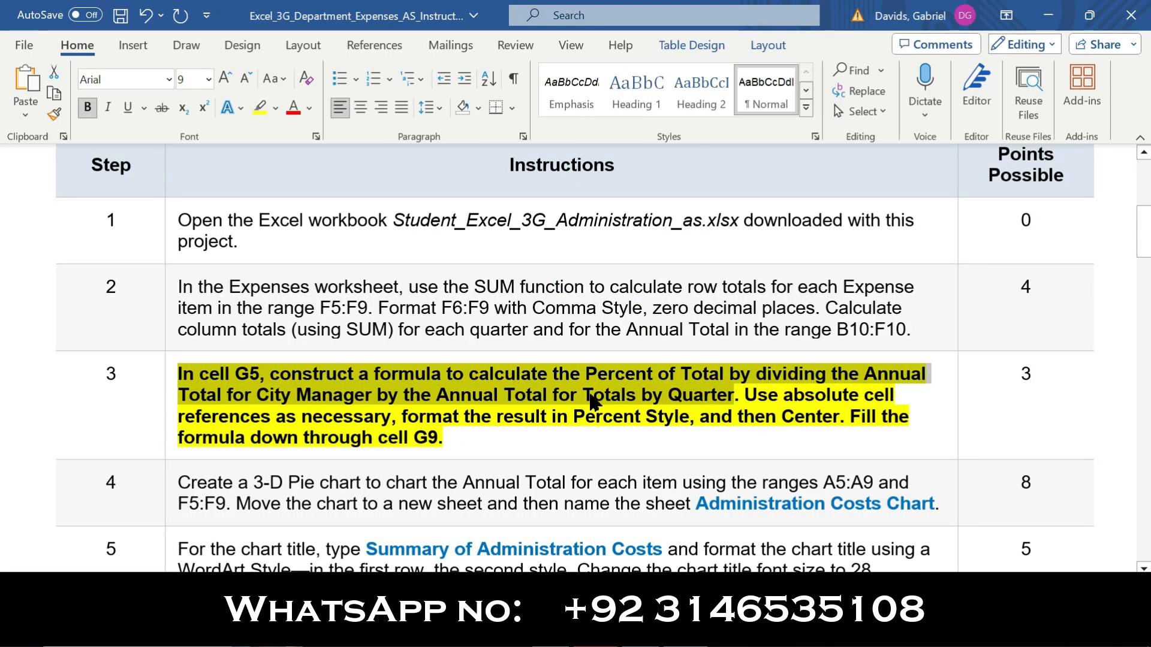
left_click_drag(746, 396, 396, 416)
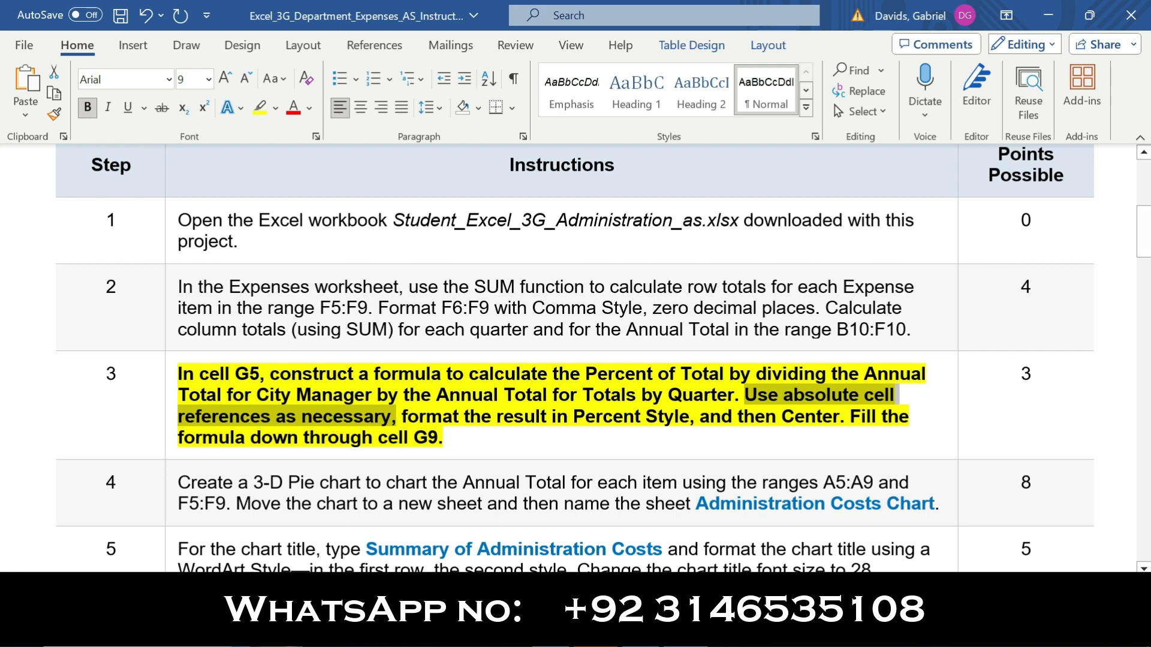
key("alt+Tab")
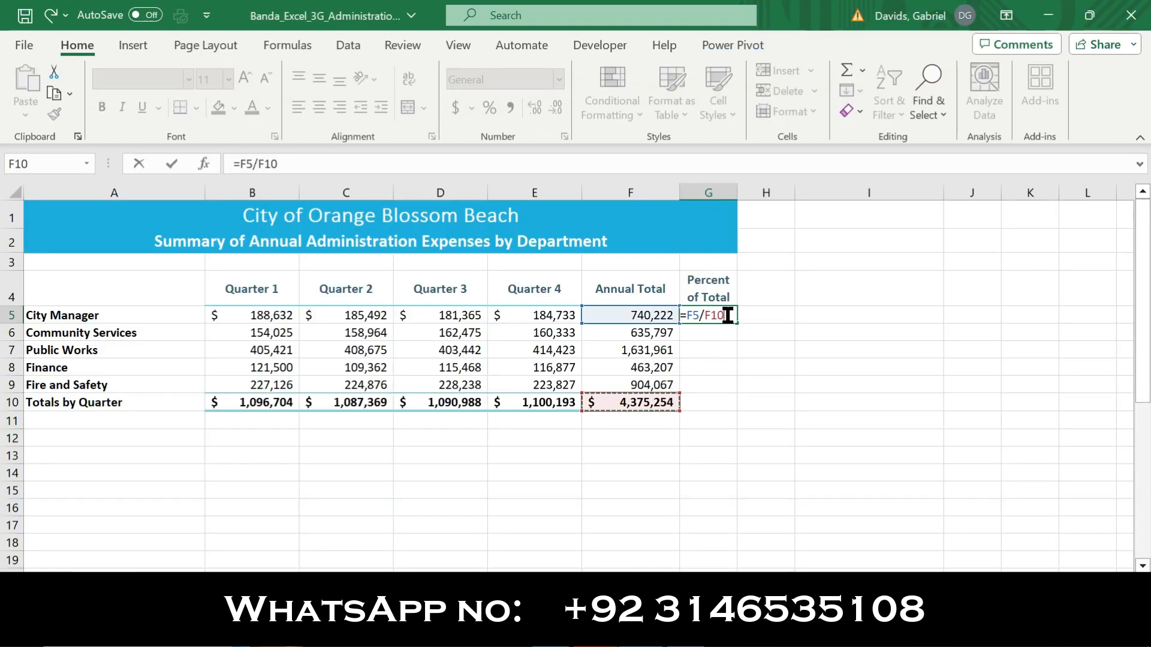
key("F4")
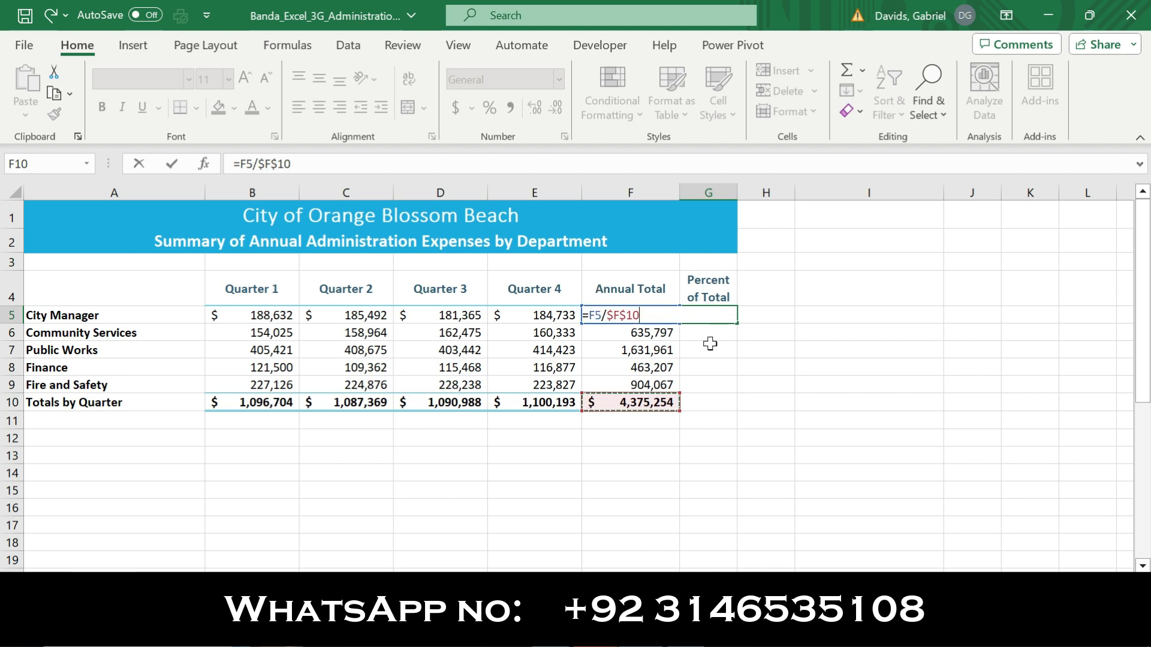
key("Return")
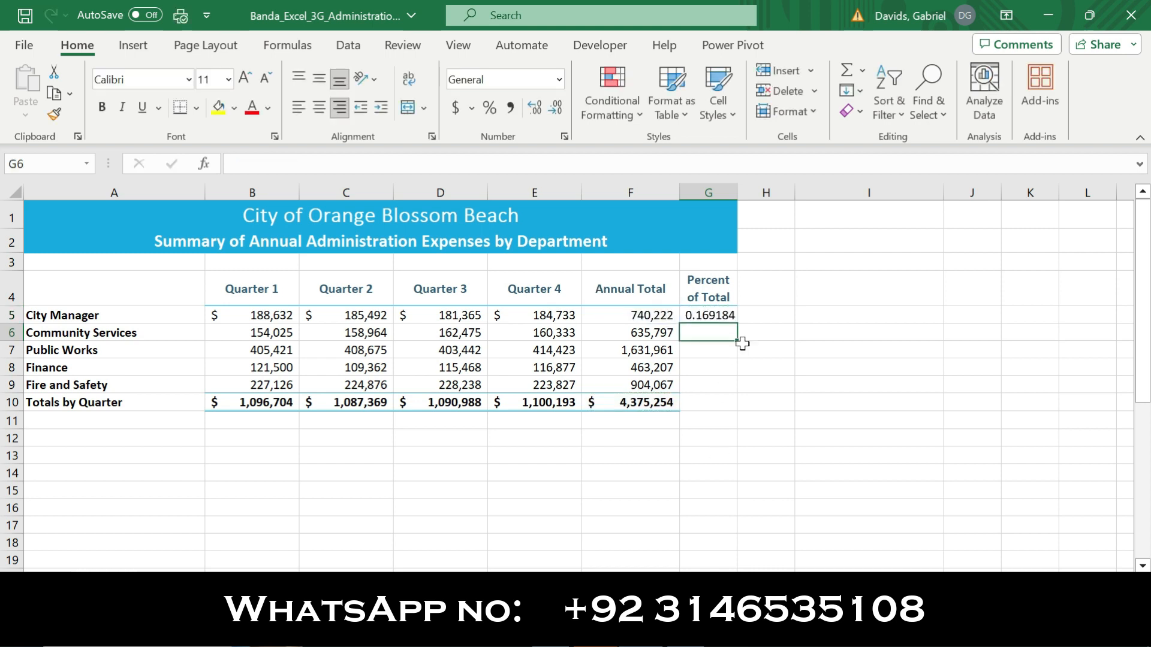
Following the Word instructions, format Excel cell G5 in Percent Style and center it
left_click(726, 312)
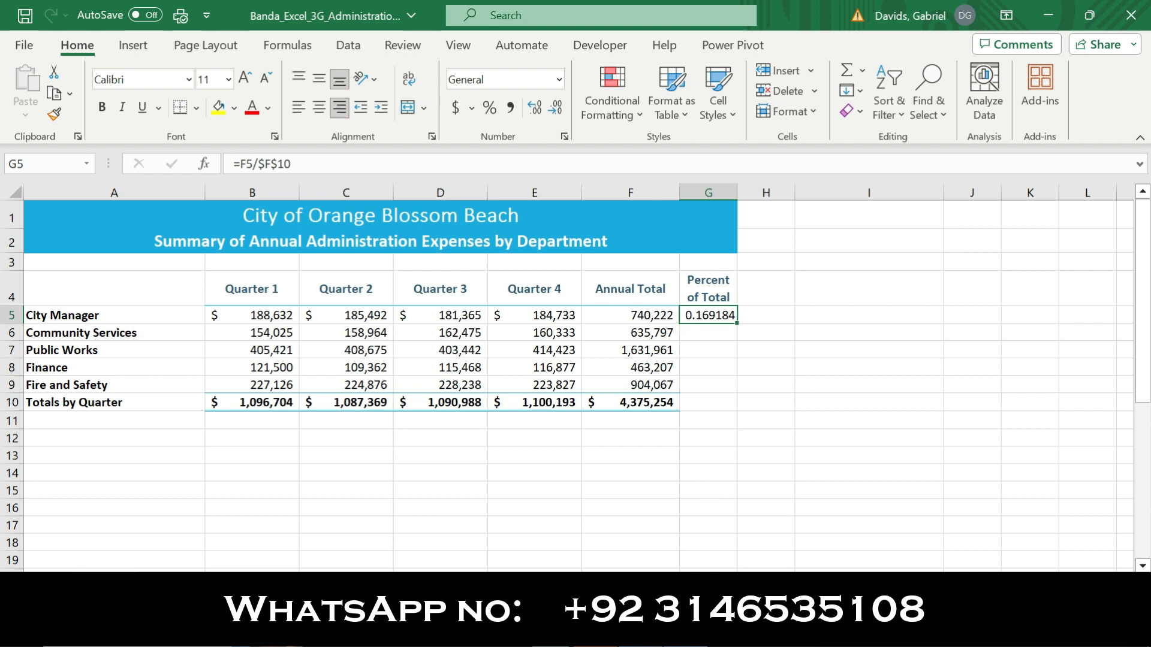
left_click(599, 627)
left_click_drag(403, 416, 692, 420)
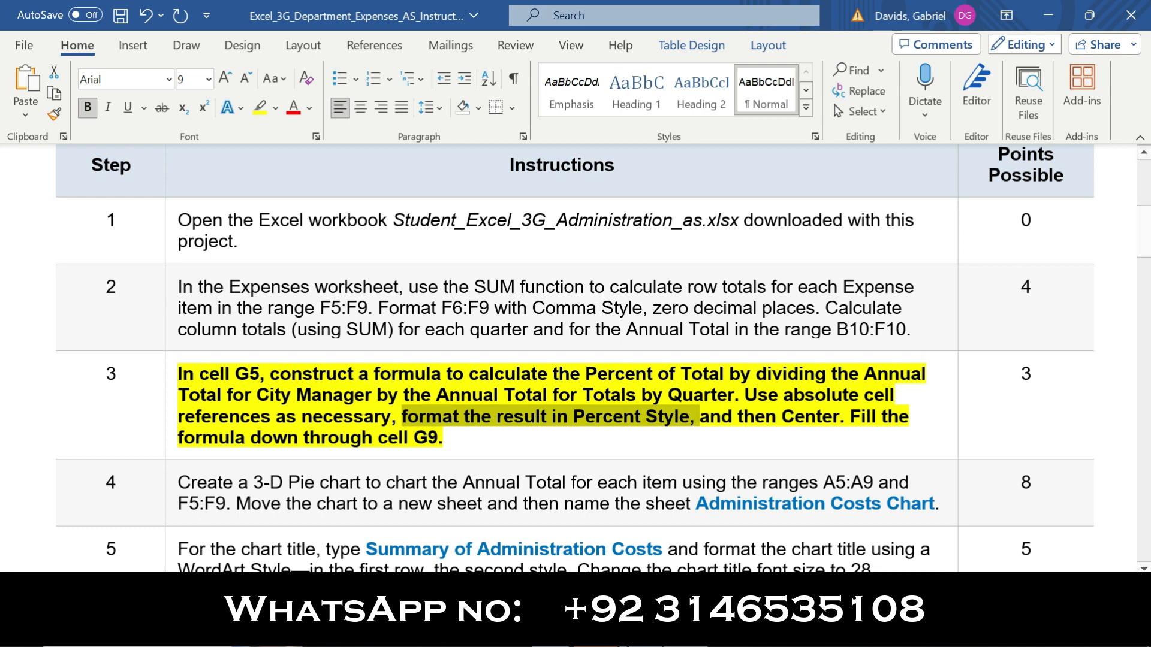
key("alt+Tab")
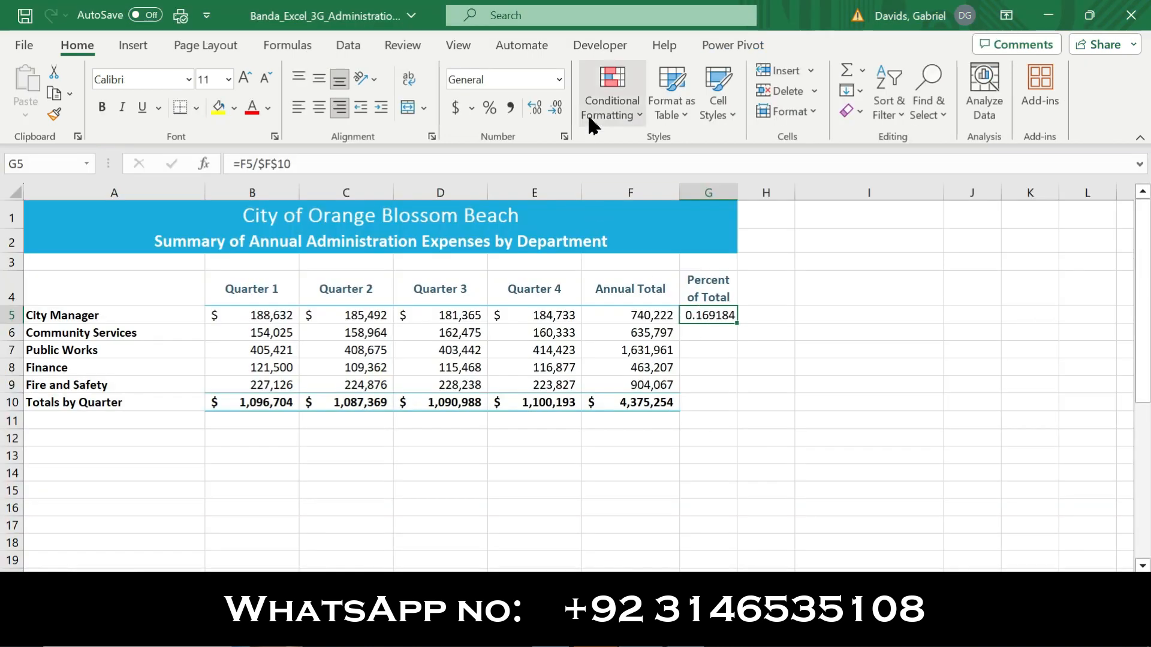
left_click(490, 109)
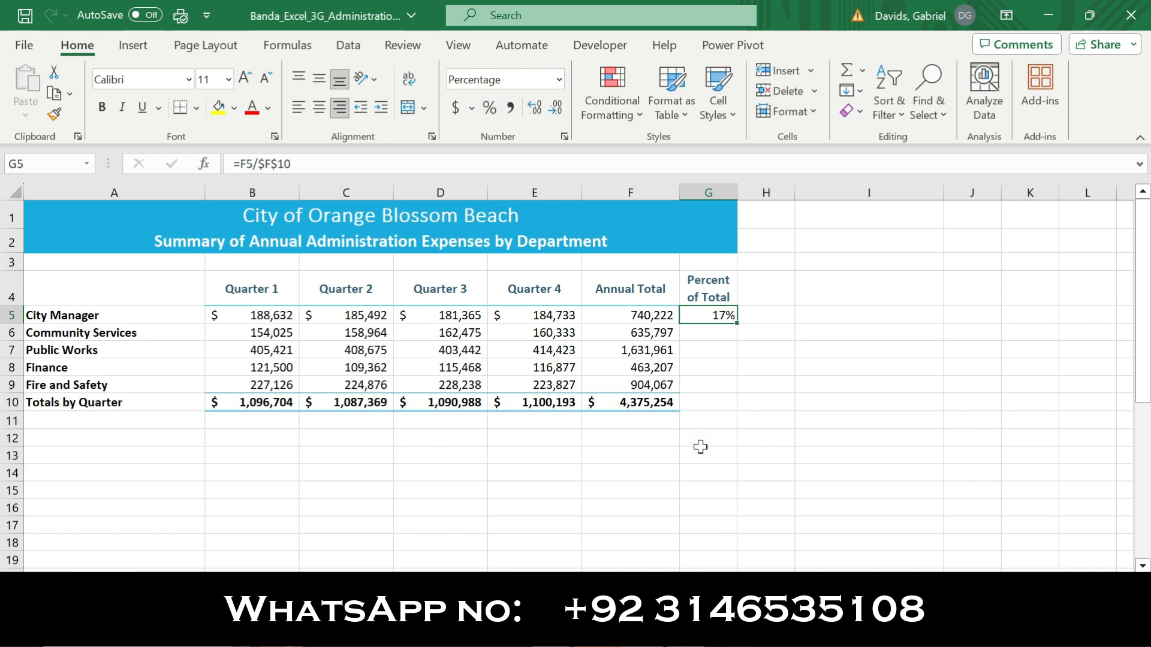
key("alt+Tab")
left_click_drag(701, 418, 818, 417)
key("alt+Tab")
left_click(324, 108)
Check the fill instruction in Word and fill the G5 formula down through G9 in Excel
key("alt+Tab")
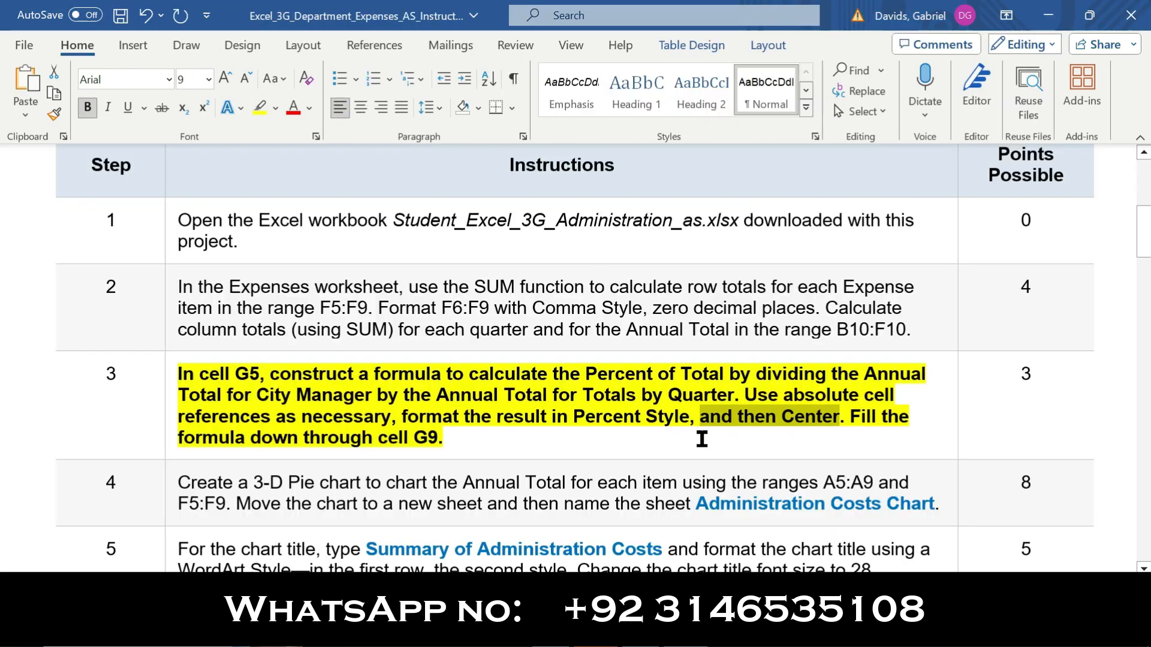
left_click_drag(851, 418, 891, 433)
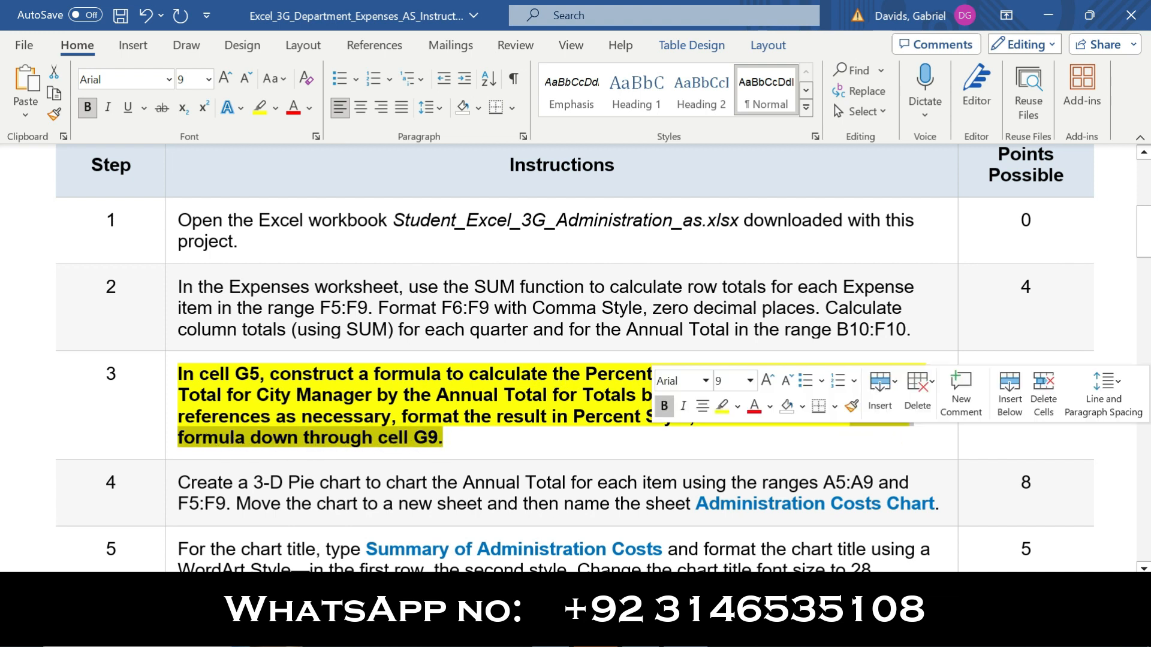
key("alt+Tab")
left_click_drag(738, 325, 732, 390)
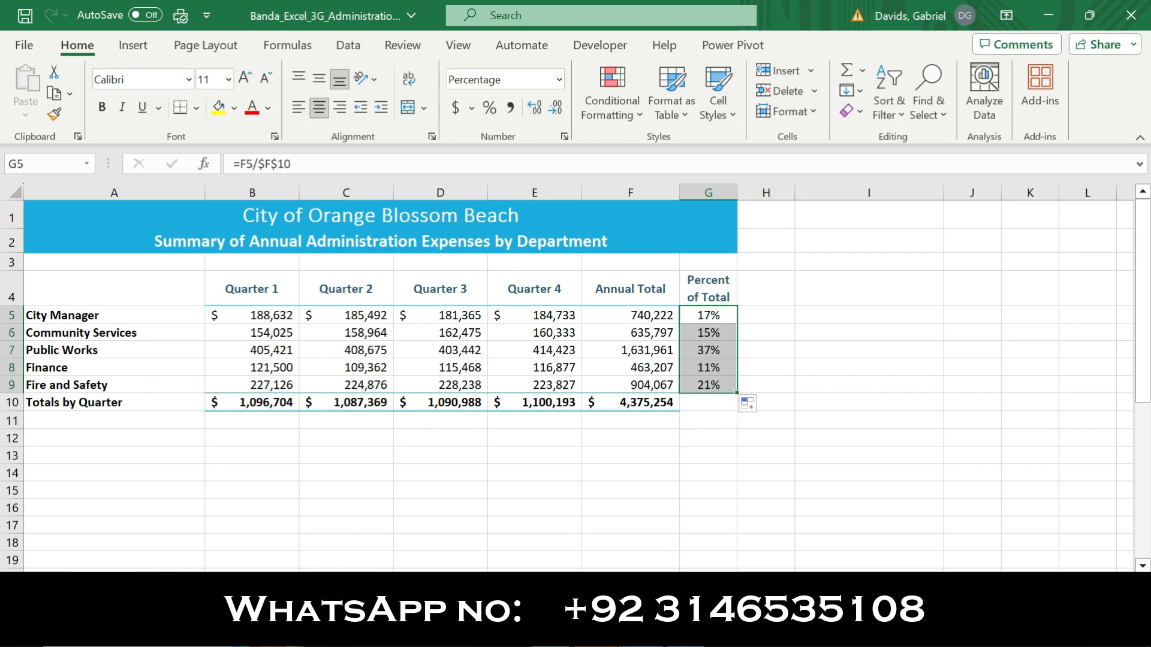
Switch to the Word instructions and remove the bold and yellow highlighting from the text of step 3
key("alt+Tab")
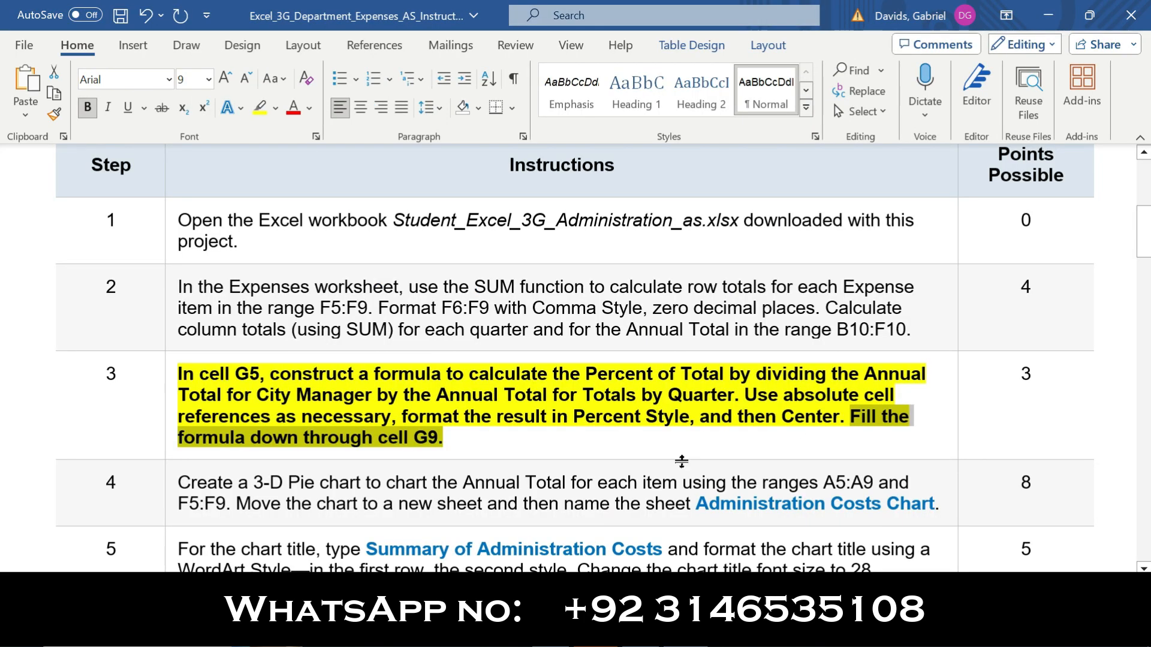
left_click(168, 396)
left_click(183, 362)
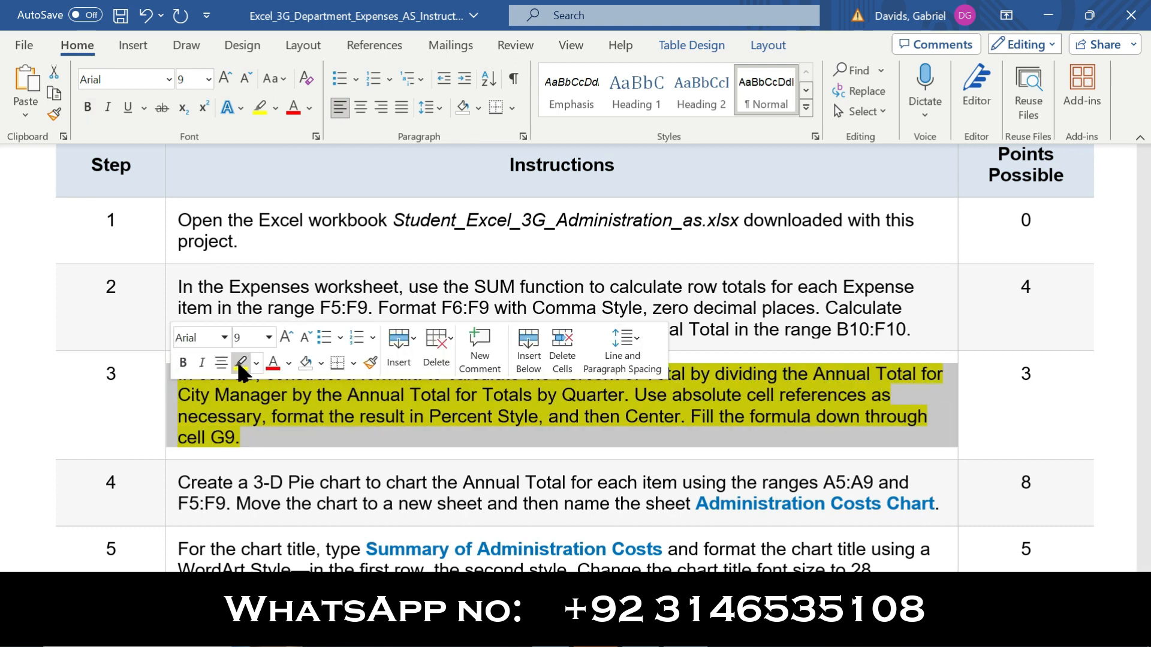
left_click(242, 363)
Make the instruction text of step 4 bold and highlight it in yellow
left_click_drag(1146, 255, 1146, 266)
left_click_drag(1145, 273, 1145, 273)
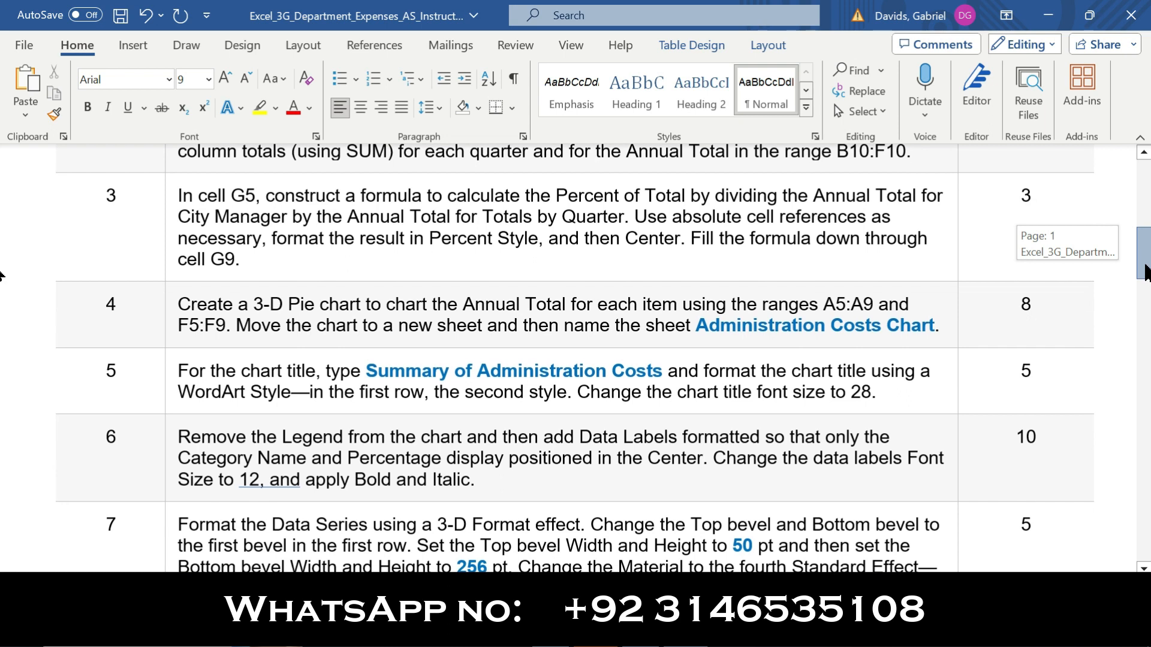
left_click_drag(1145, 273, 1145, 275)
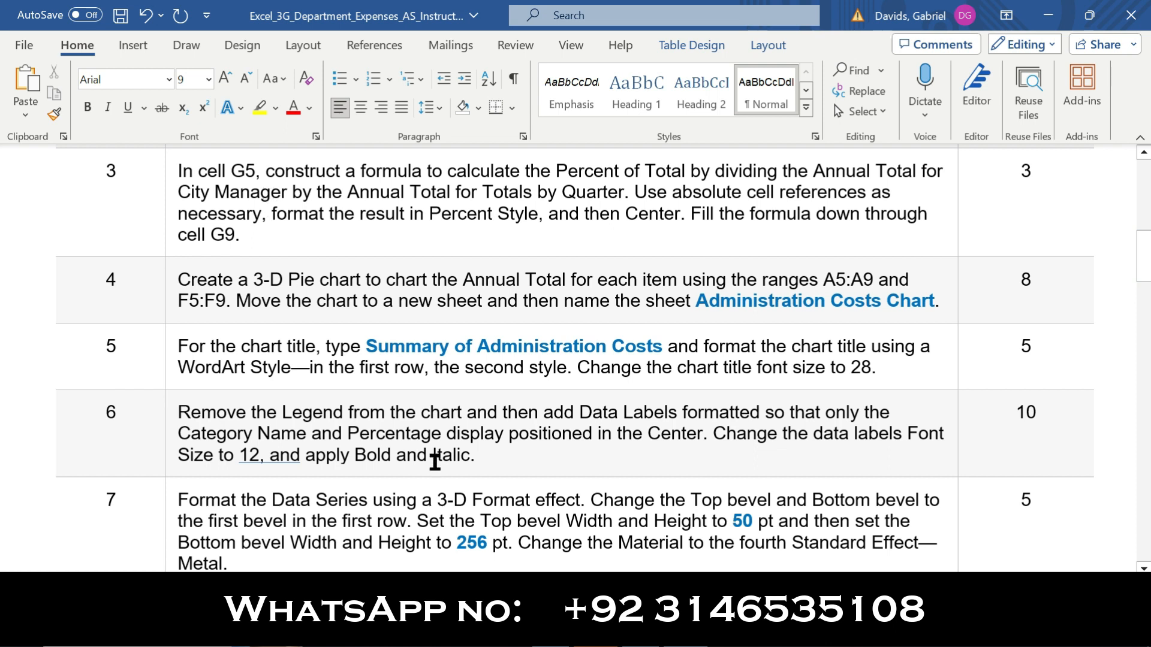
left_click_drag(1145, 261, 1147, 271)
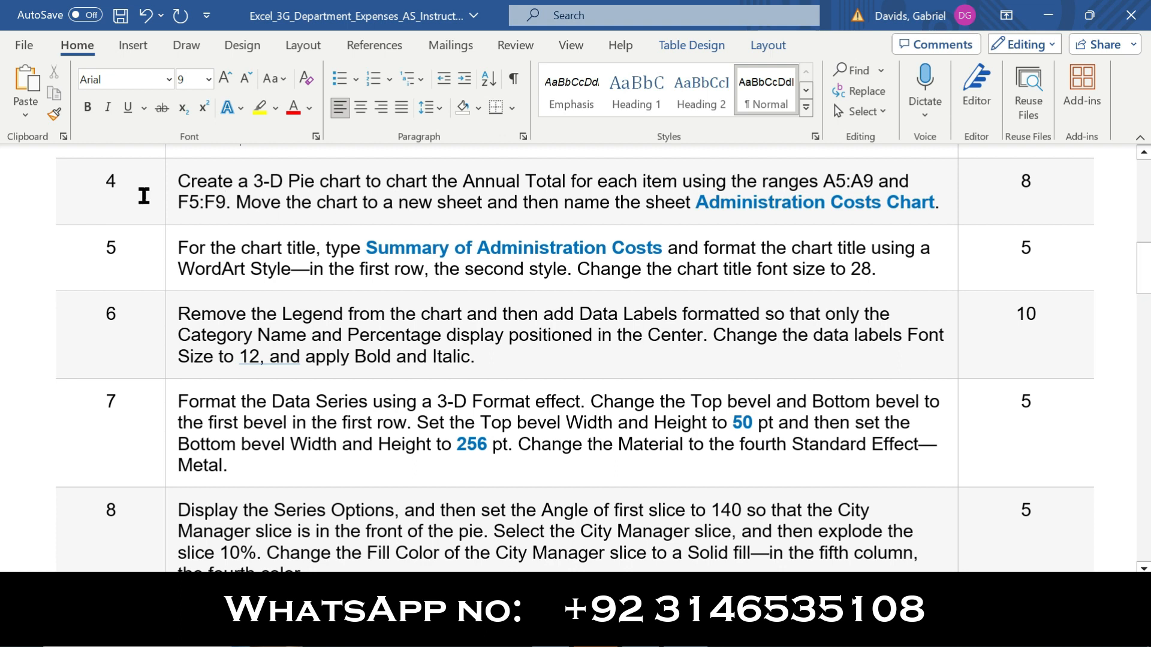
left_click(168, 199)
left_click(182, 164)
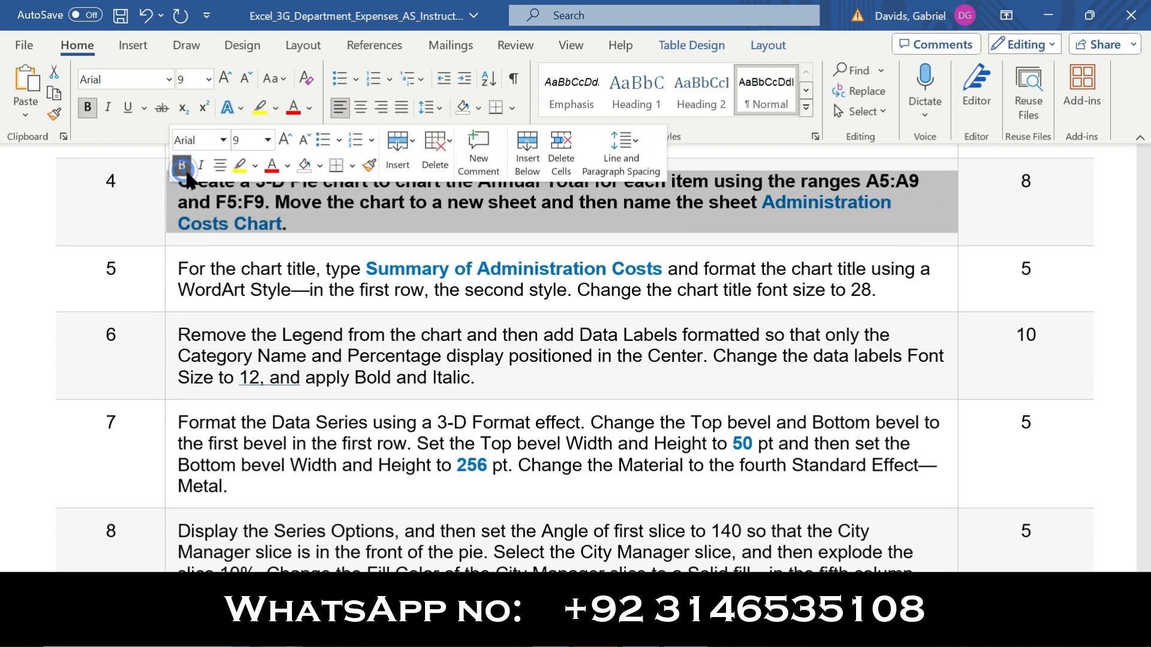
left_click(240, 165)
left_click(145, 207)
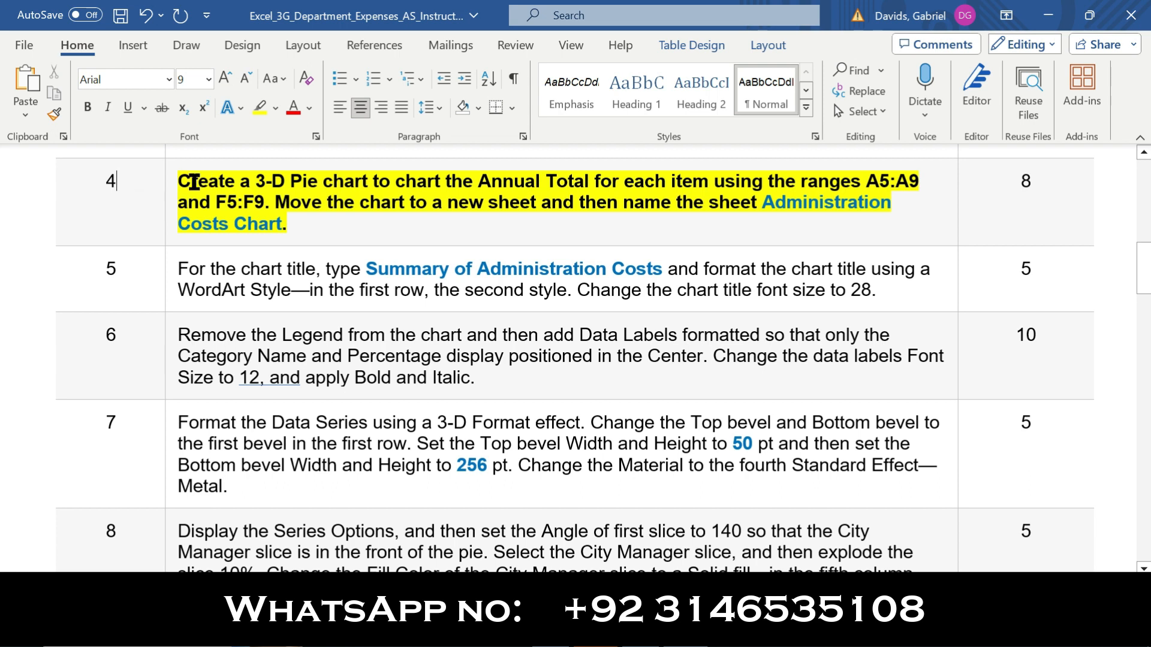
Read the step 4 instruction about creating a 3-D Pie chart and its source ranges
left_click_drag(178, 181, 314, 180)
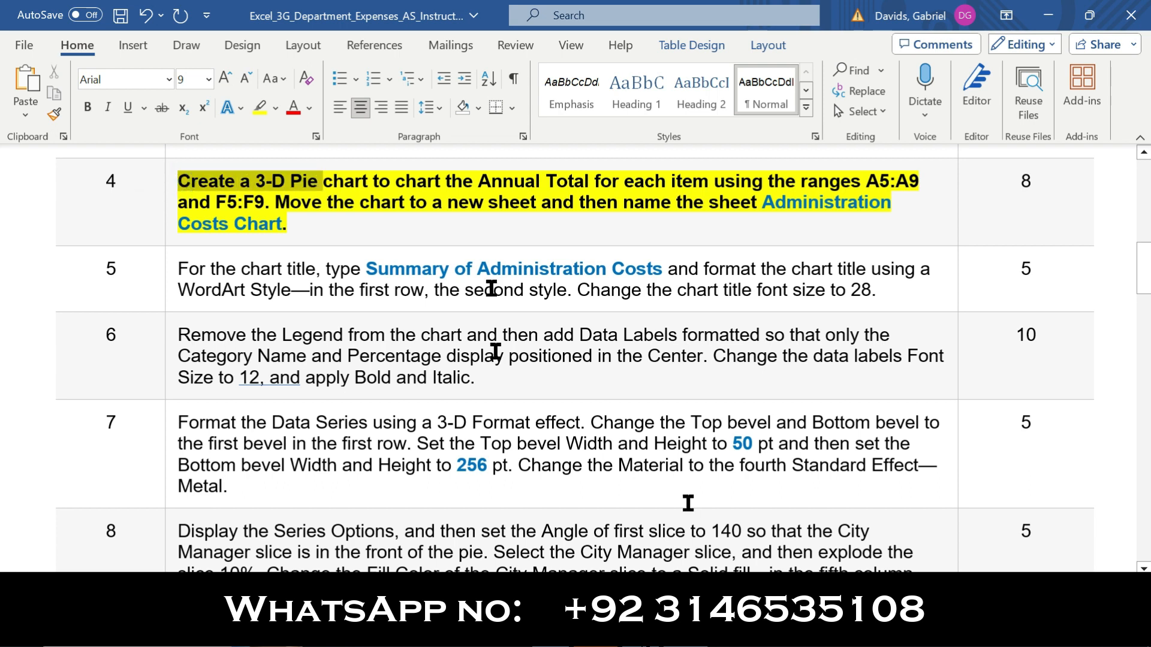
mouse_move(640, 637)
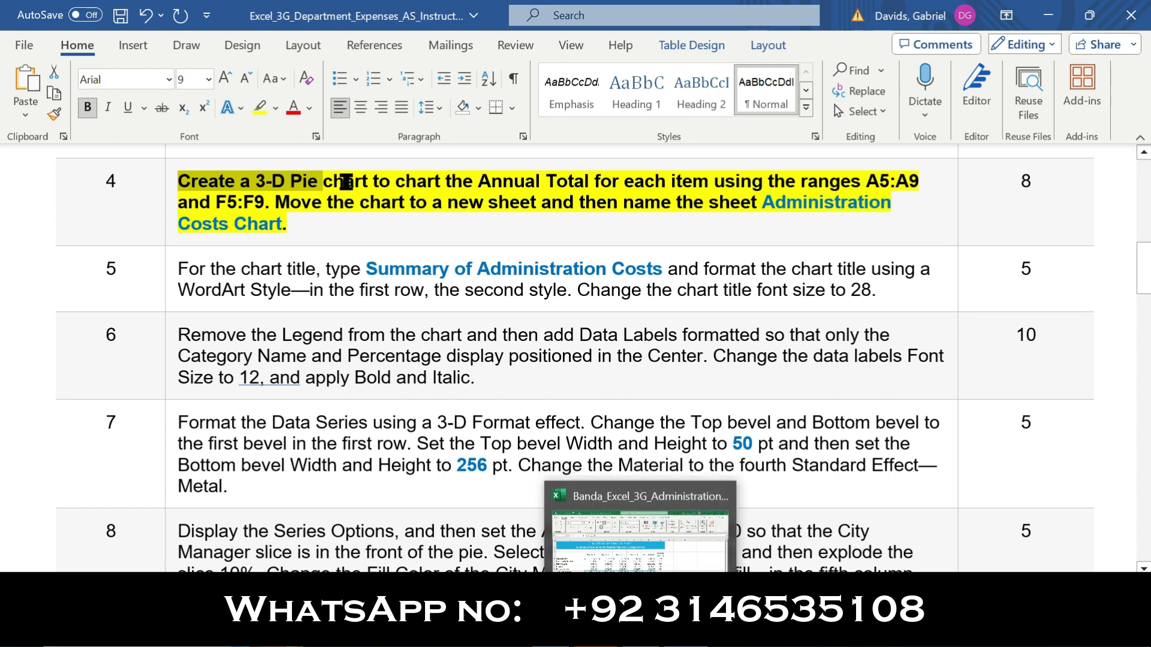
left_click_drag(328, 181, 428, 181)
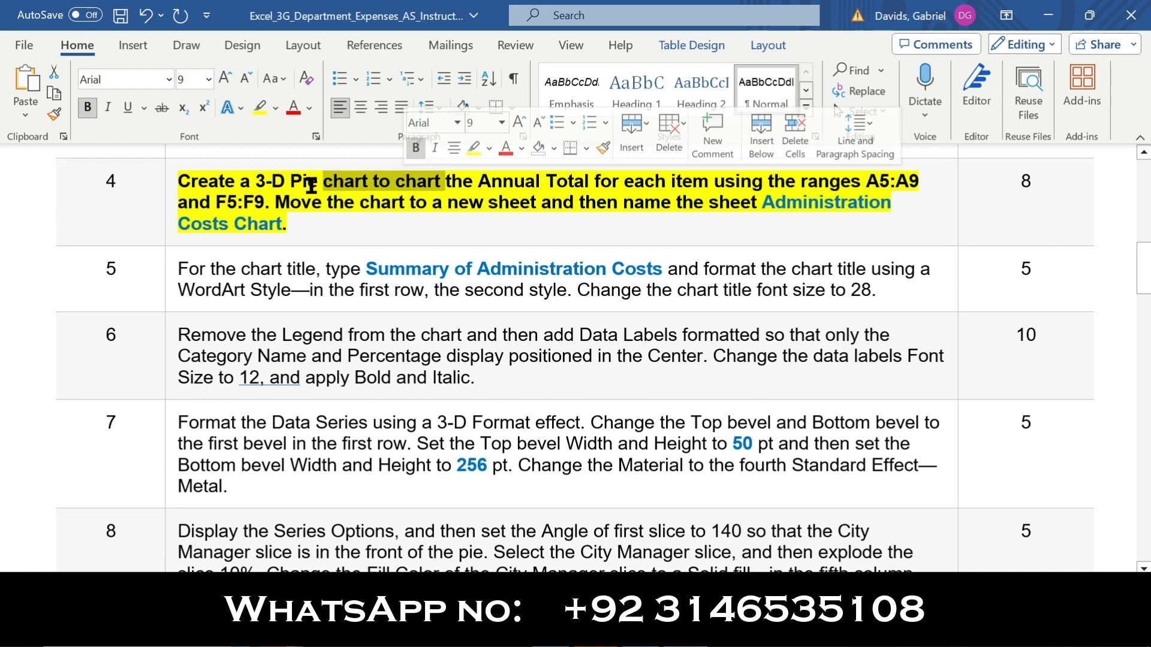
left_click_drag(184, 181, 891, 179)
left_click_drag(586, 173, 185, 188)
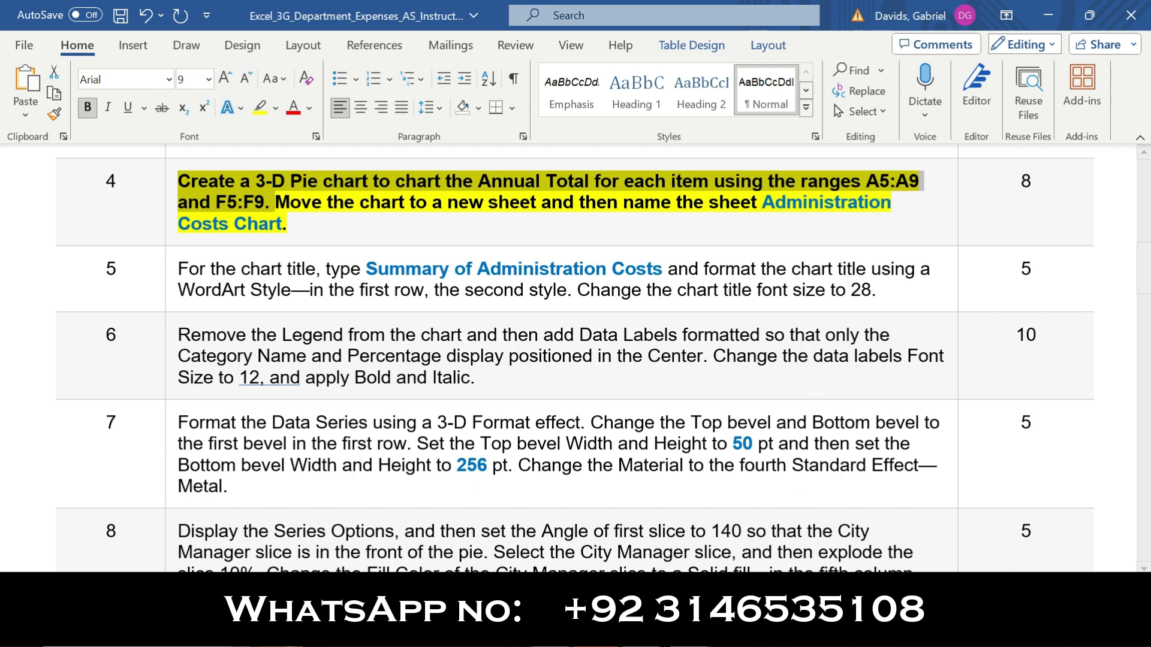
Switch to the Excel workbook and insert a 3-D Pie chart based on the ranges A5:A9 and G5:G9
left_click(639, 630)
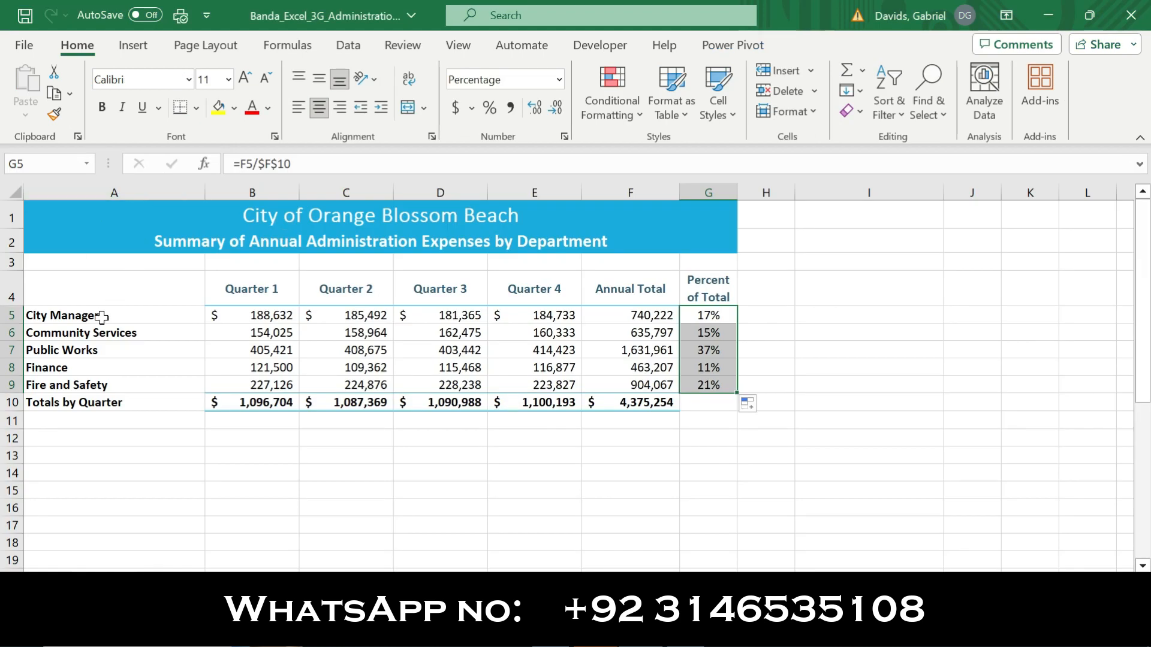
left_click_drag(96, 318, 97, 388)
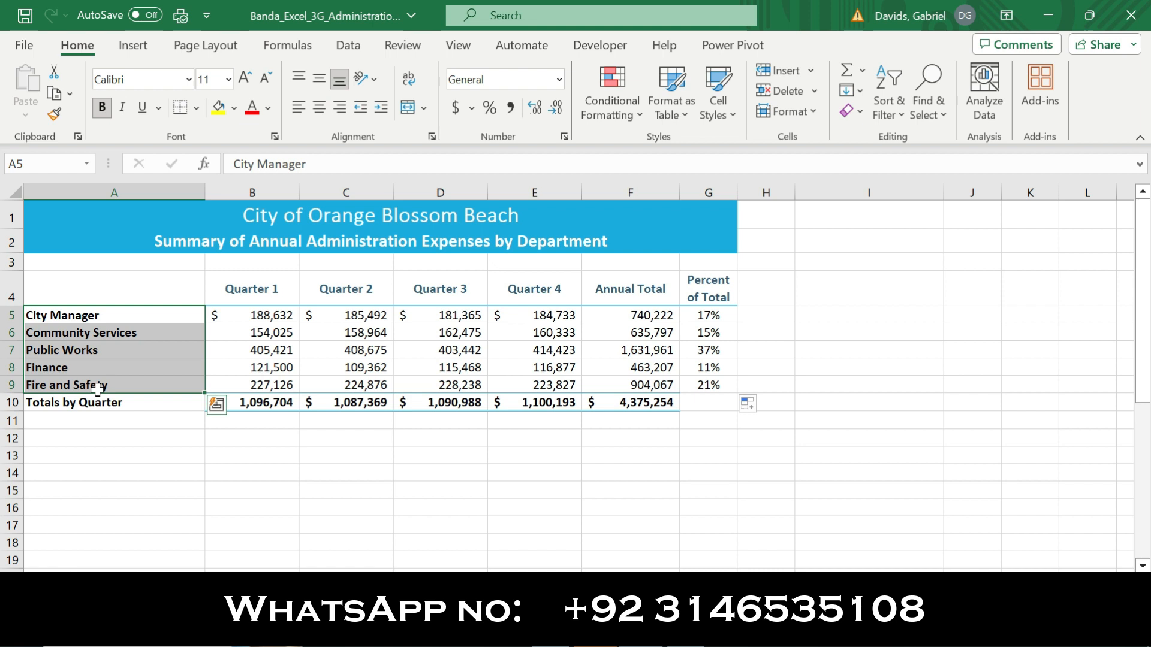
left_click(599, 633)
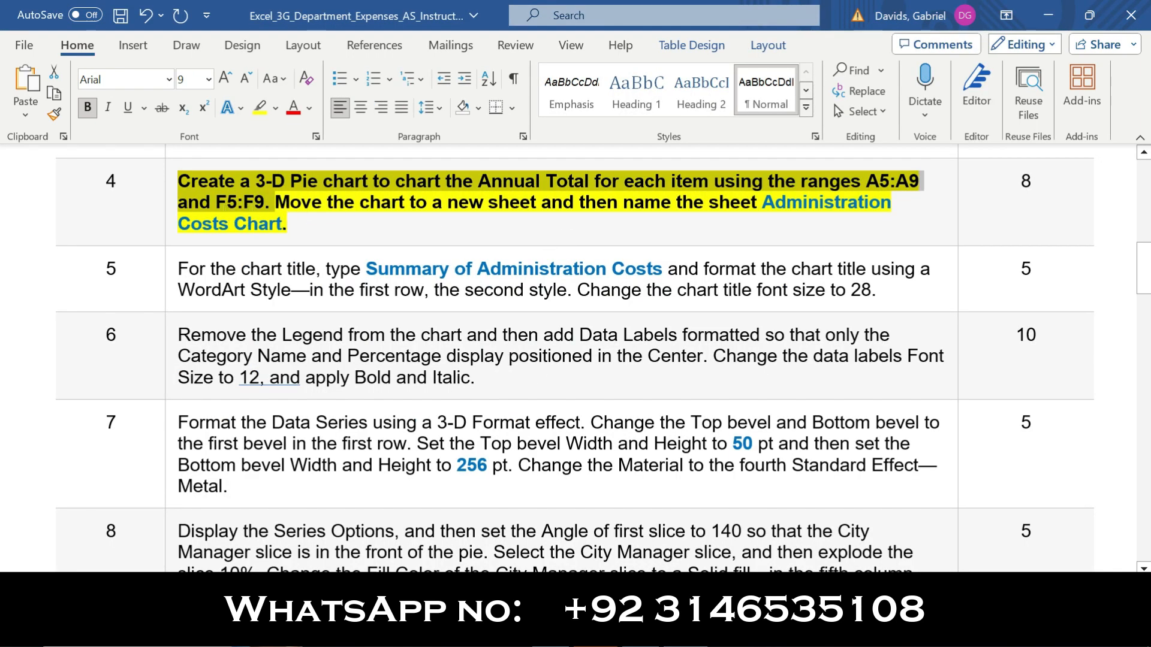
left_click(636, 632)
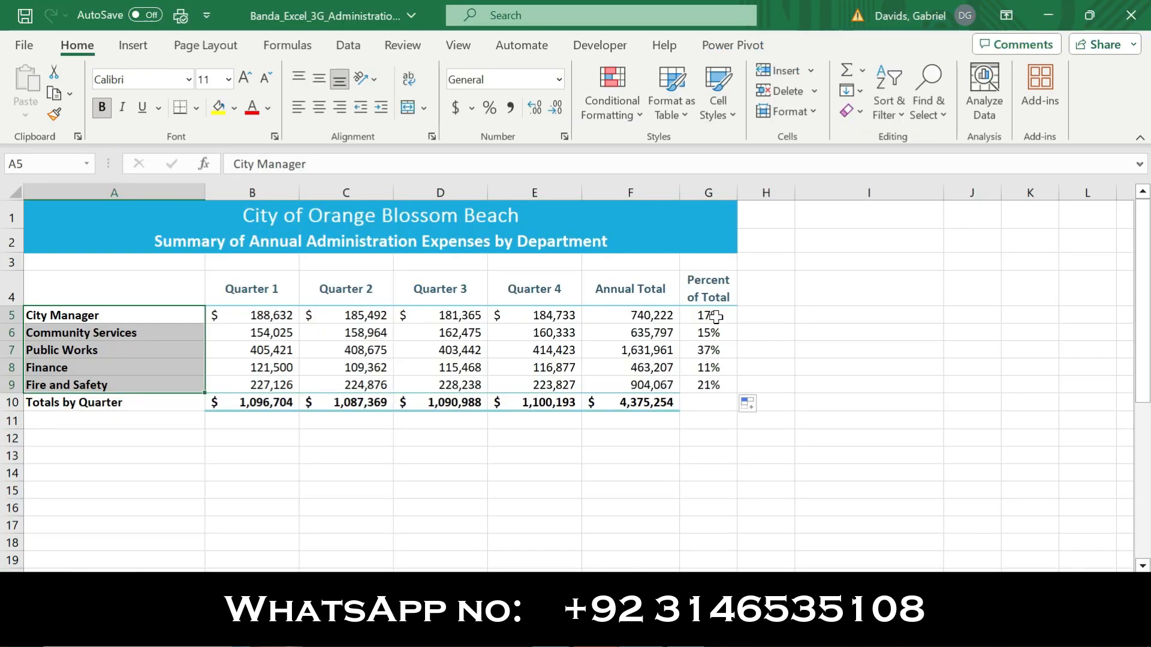
left_click_drag(716, 317, 709, 385)
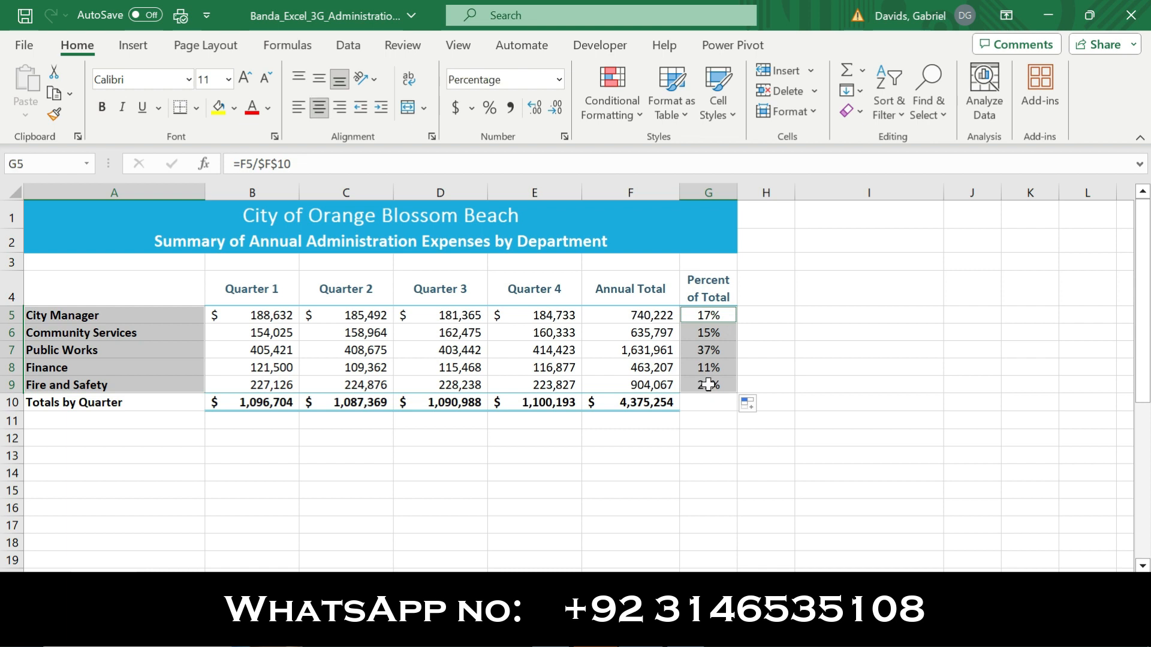
left_click(133, 46)
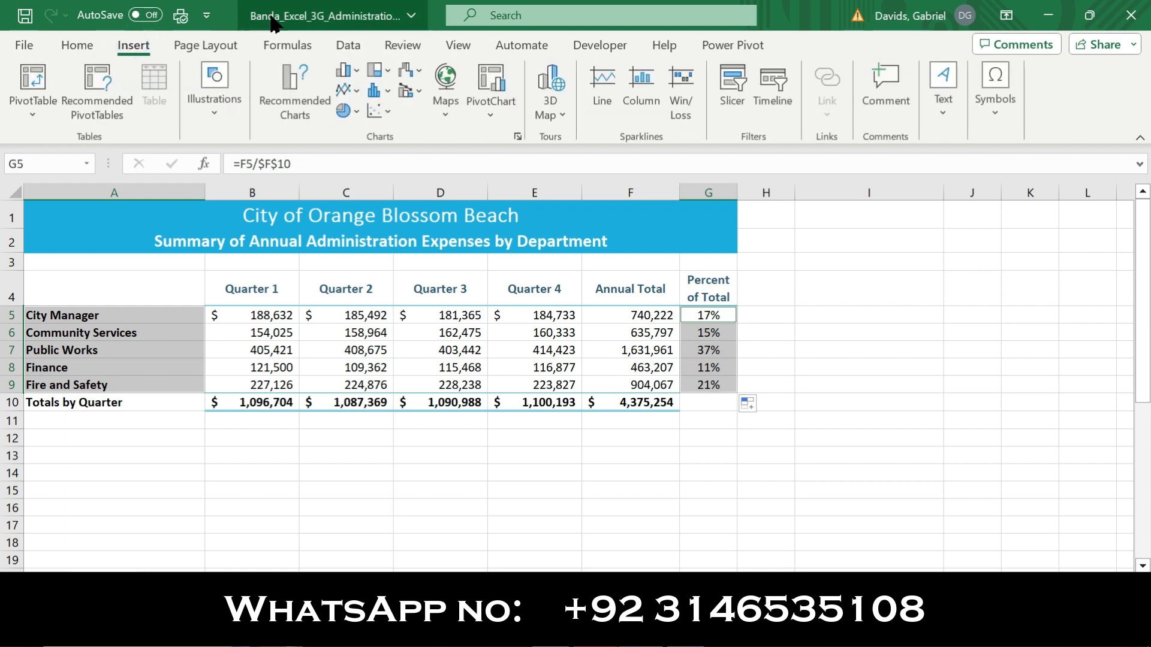
left_click(300, 99)
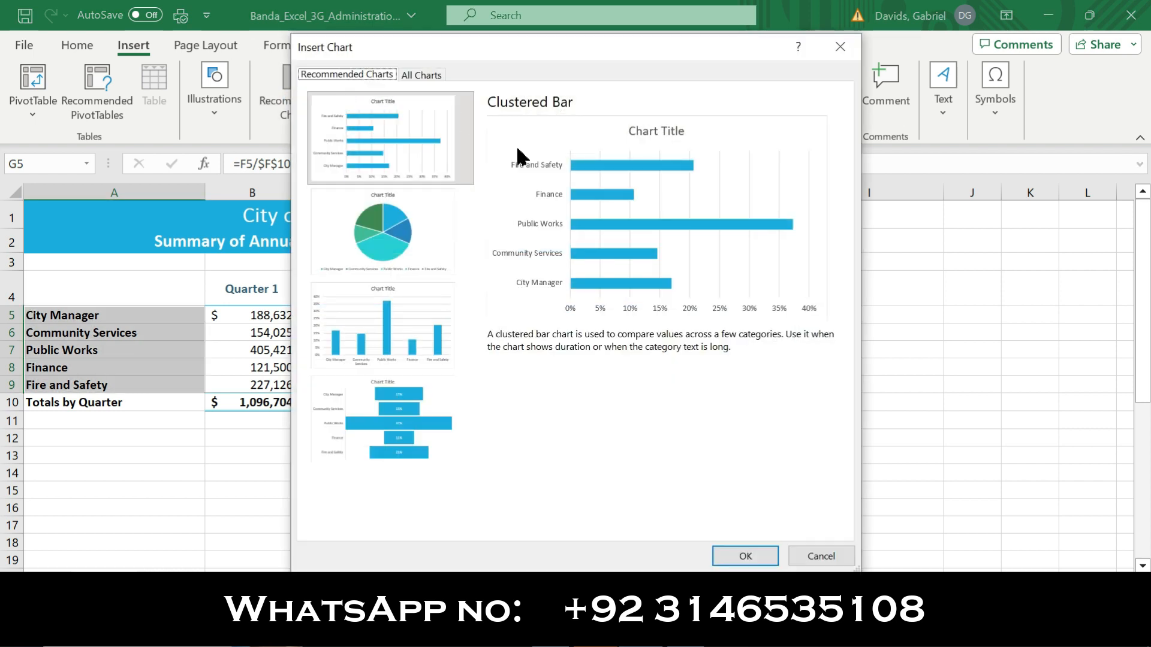
left_click(417, 75)
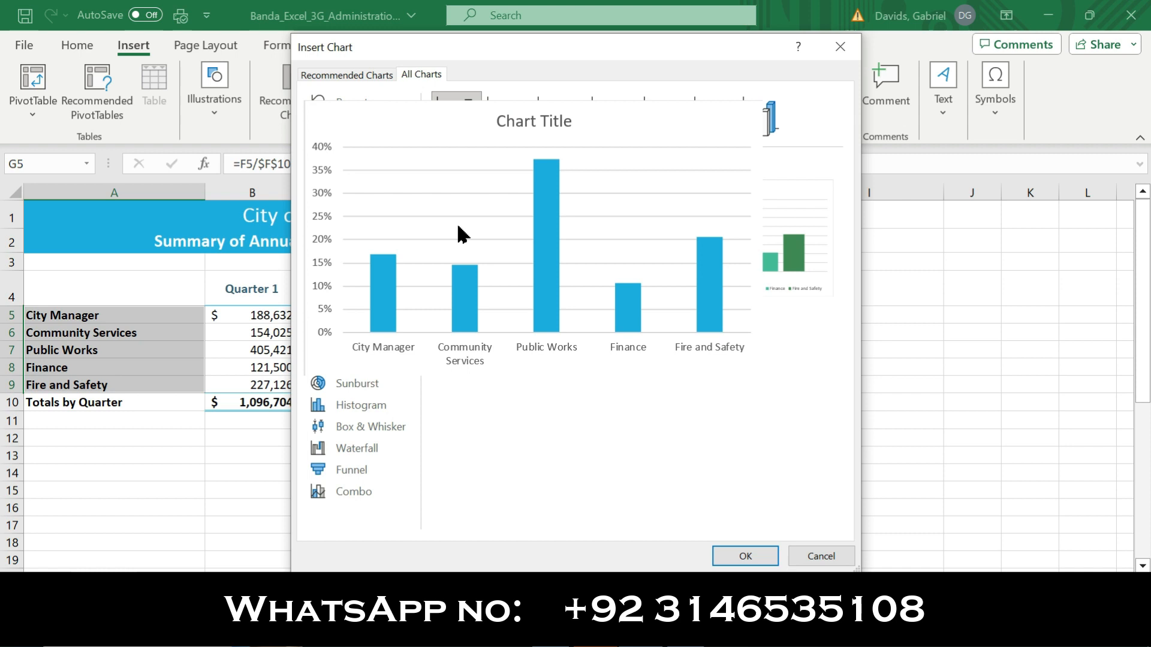
left_click(345, 189)
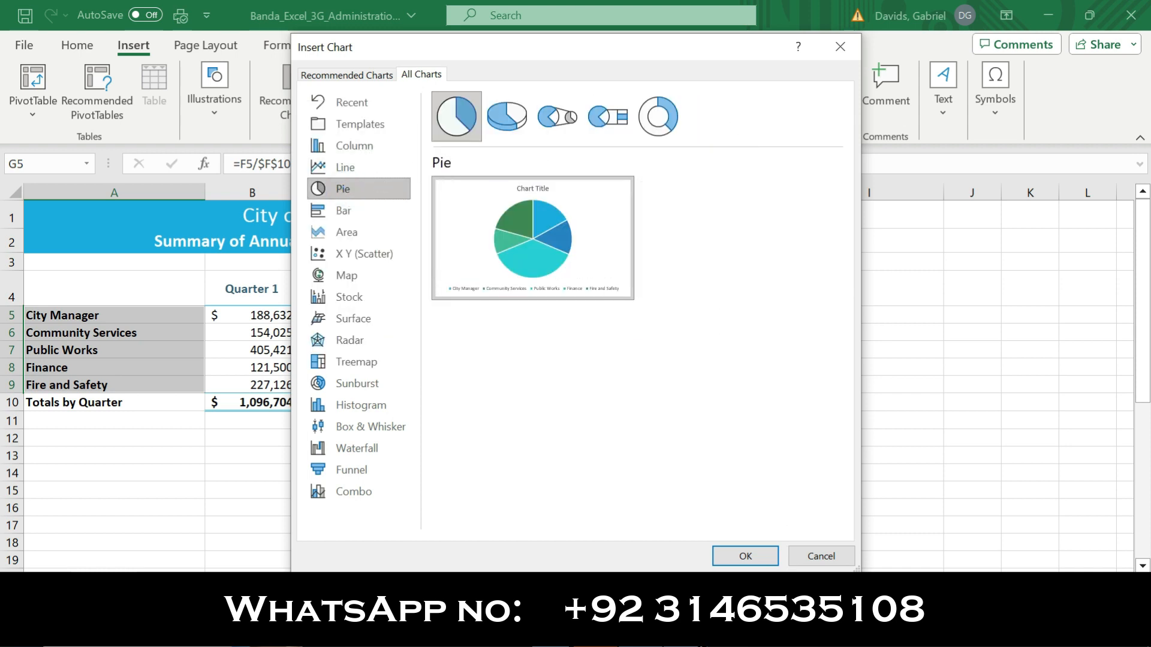
left_click(687, 633)
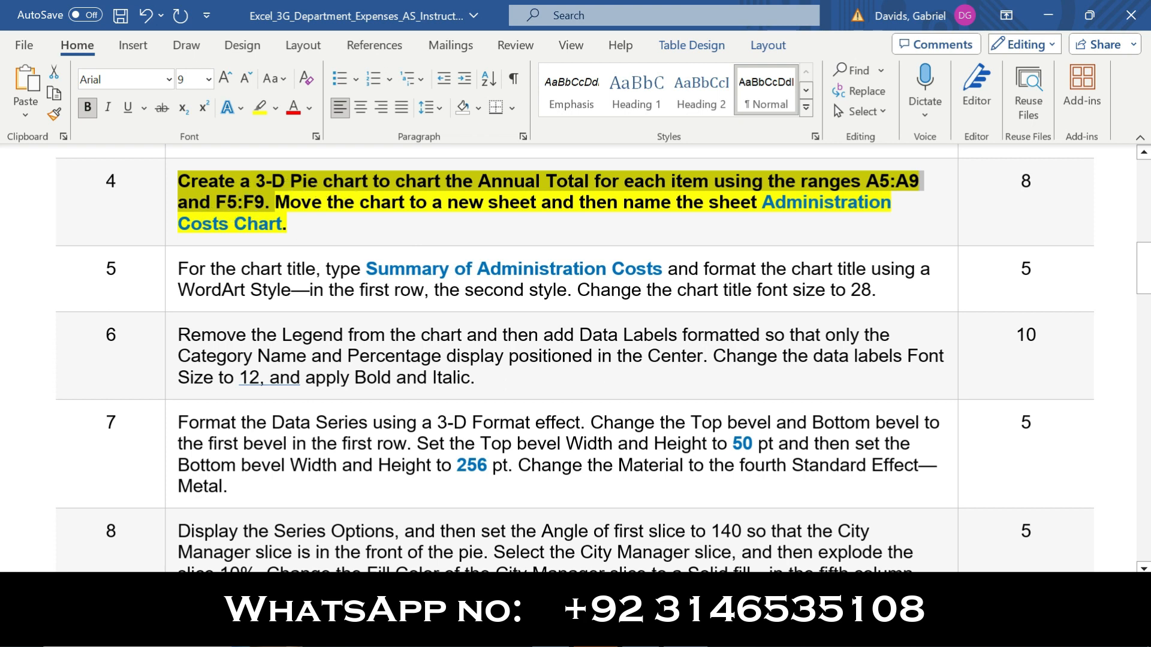
key("alt+Tab")
left_click(507, 119)
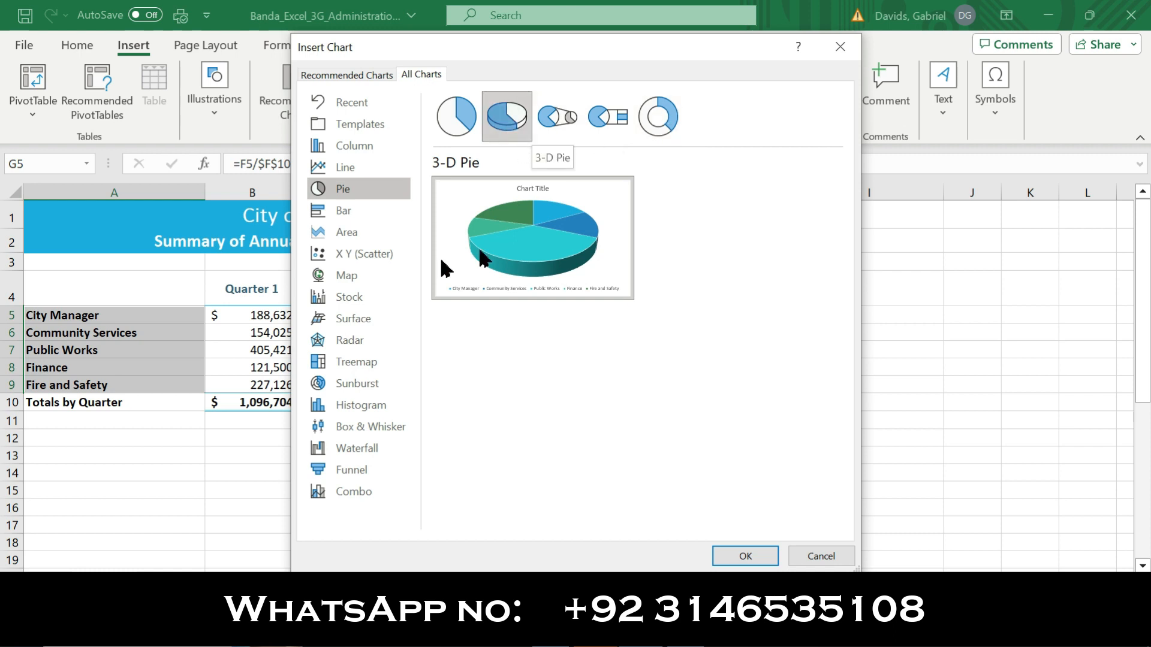
left_click(745, 556)
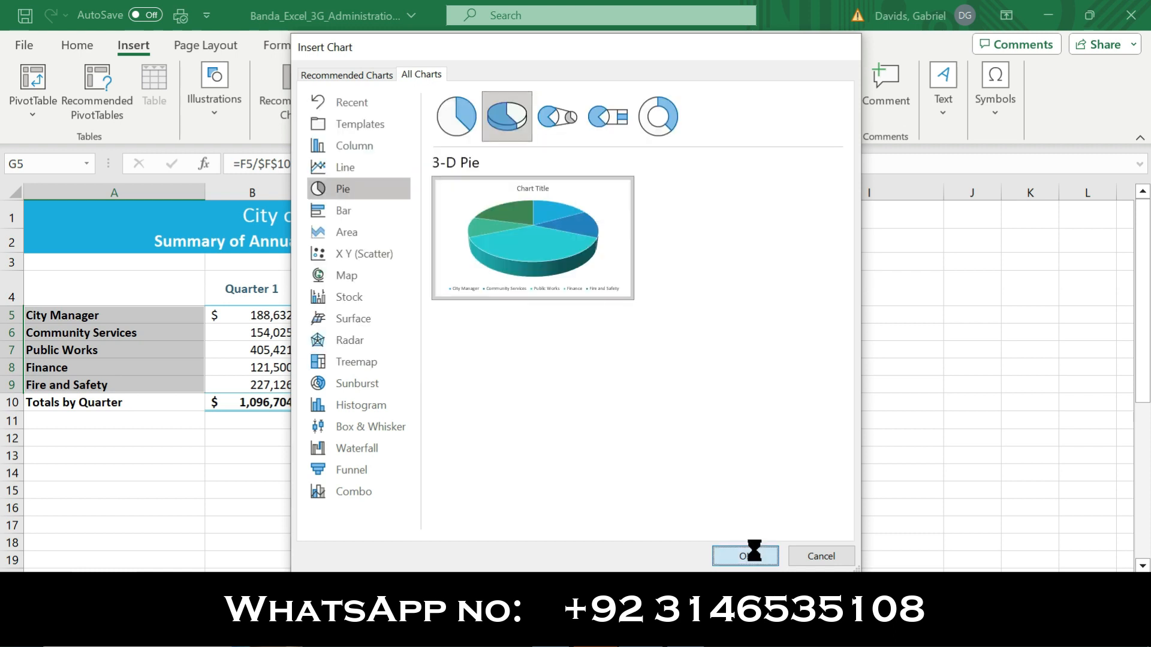
Check the chart location instruction in Word and move the Excel pie chart to a new sheet named Administration Costs Chart
left_click(683, 634)
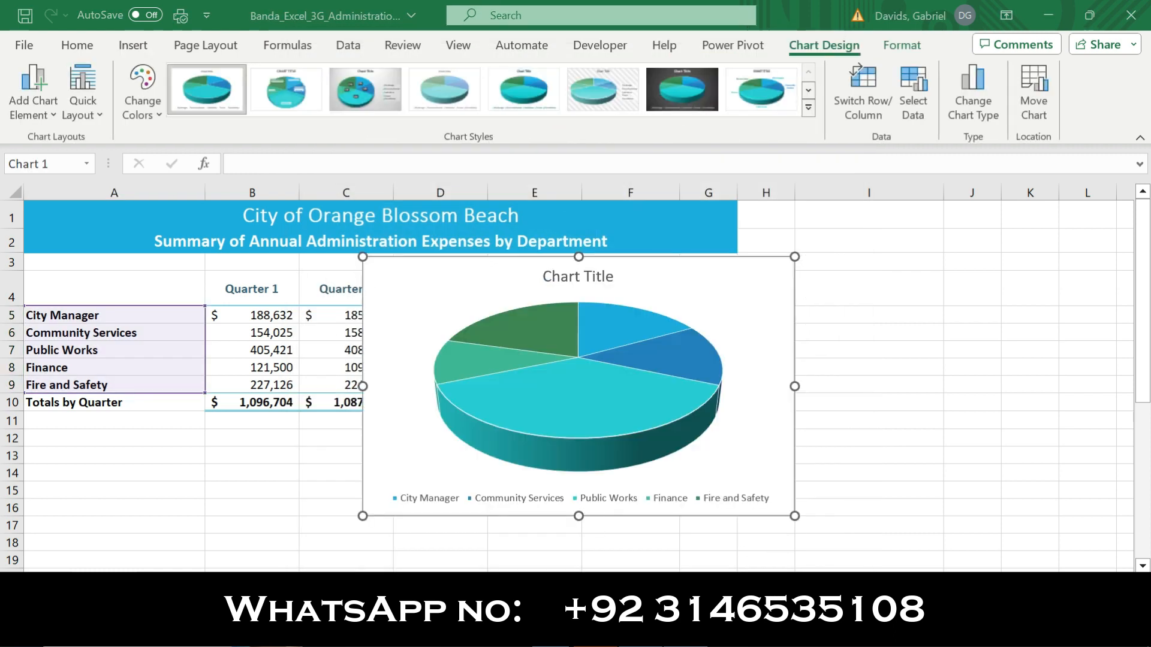
left_click_drag(281, 204, 777, 226)
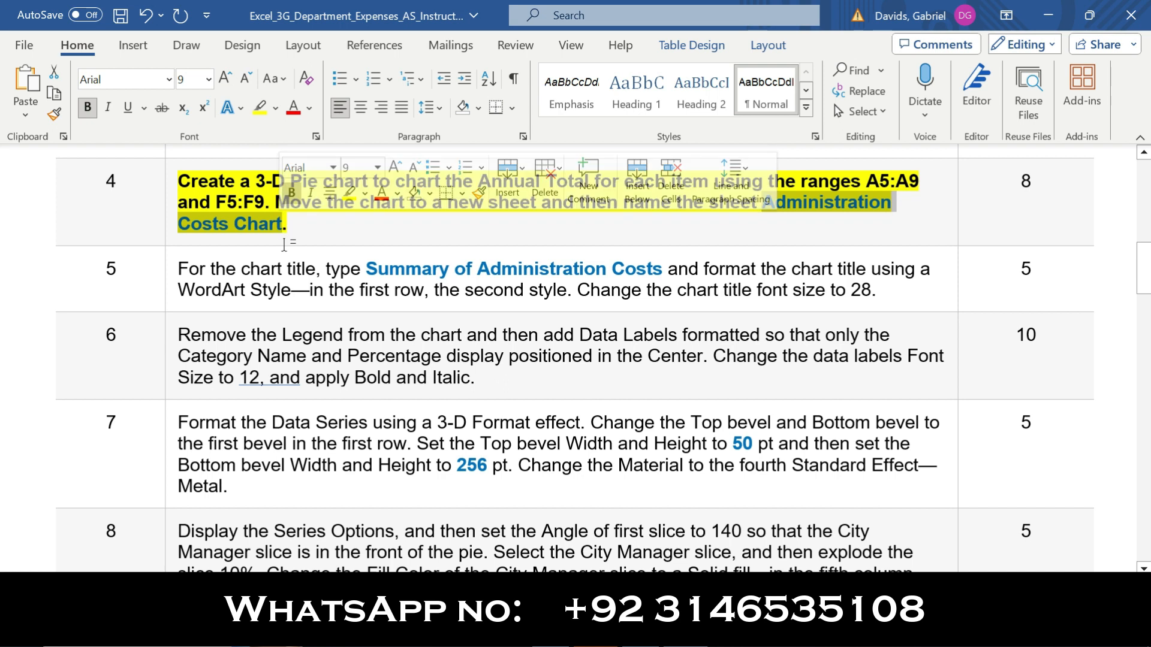
left_click_drag(281, 204, 738, 204)
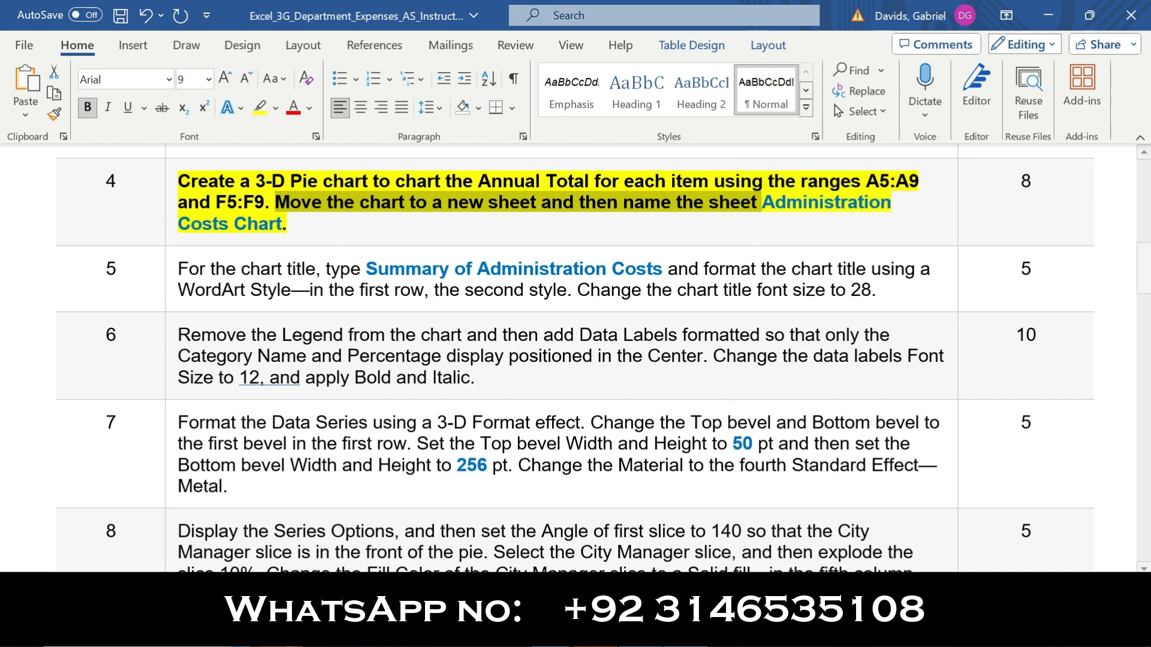
left_click(669, 629)
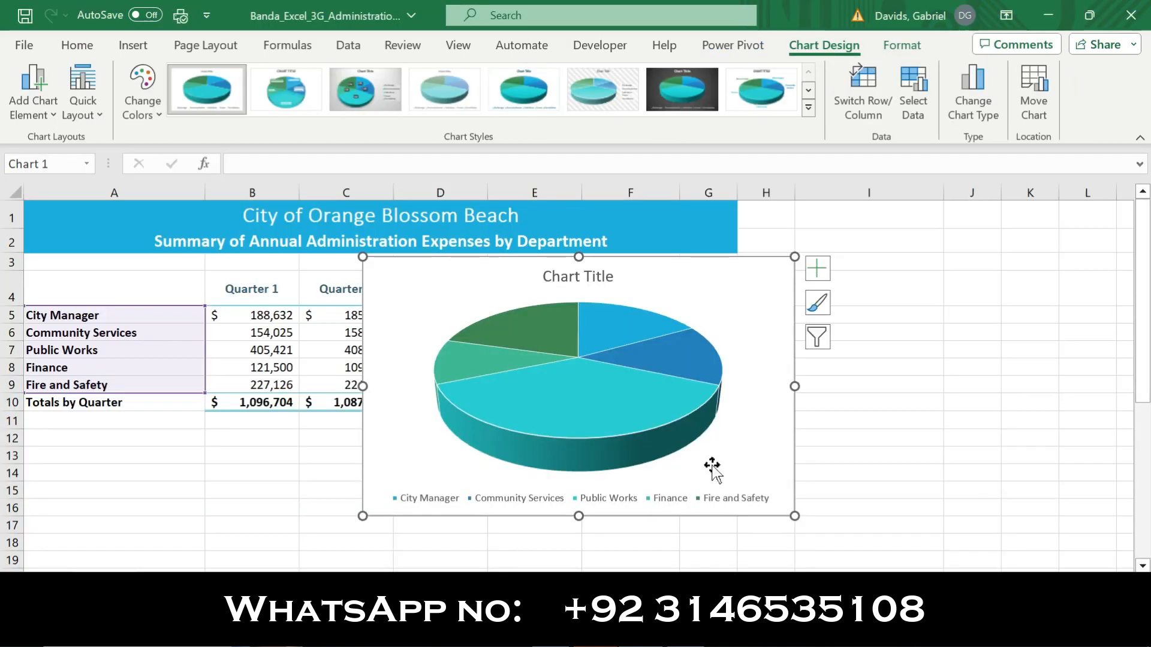
left_click(1033, 91)
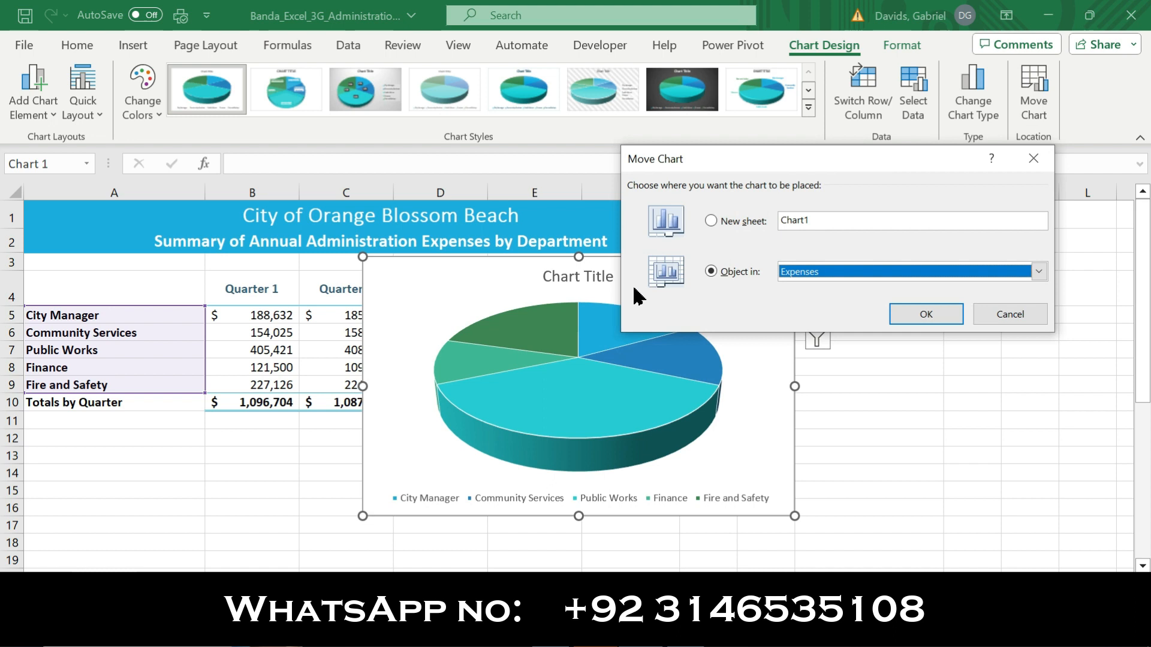
left_click(711, 221)
type("Administration Costs Chart")
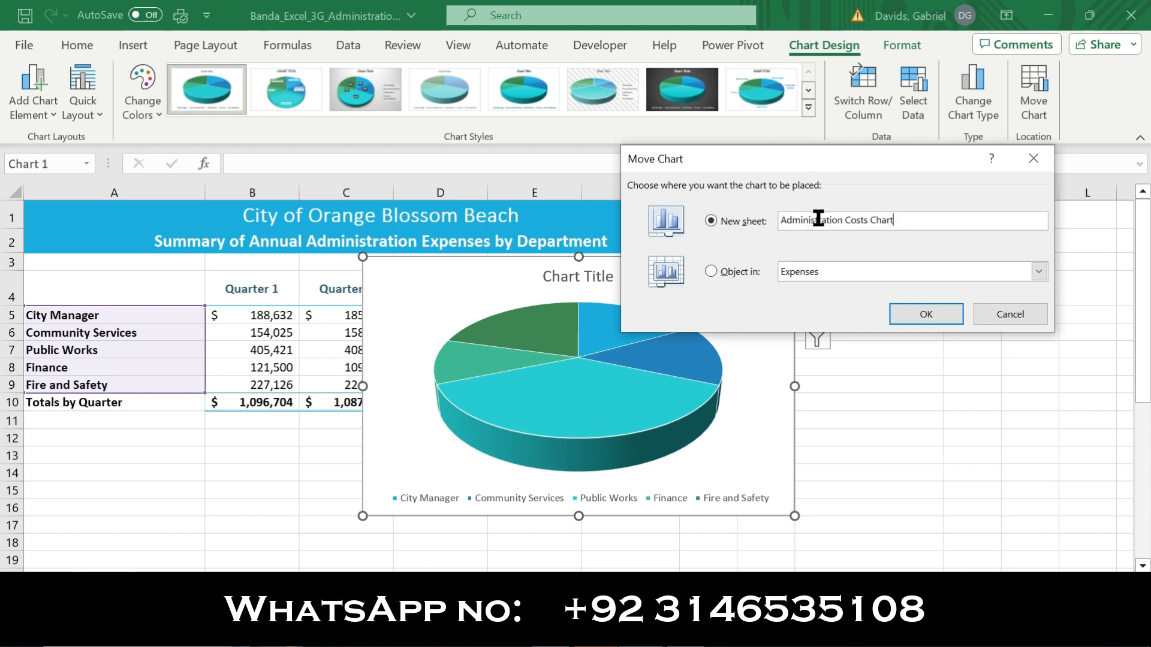
left_click(920, 318)
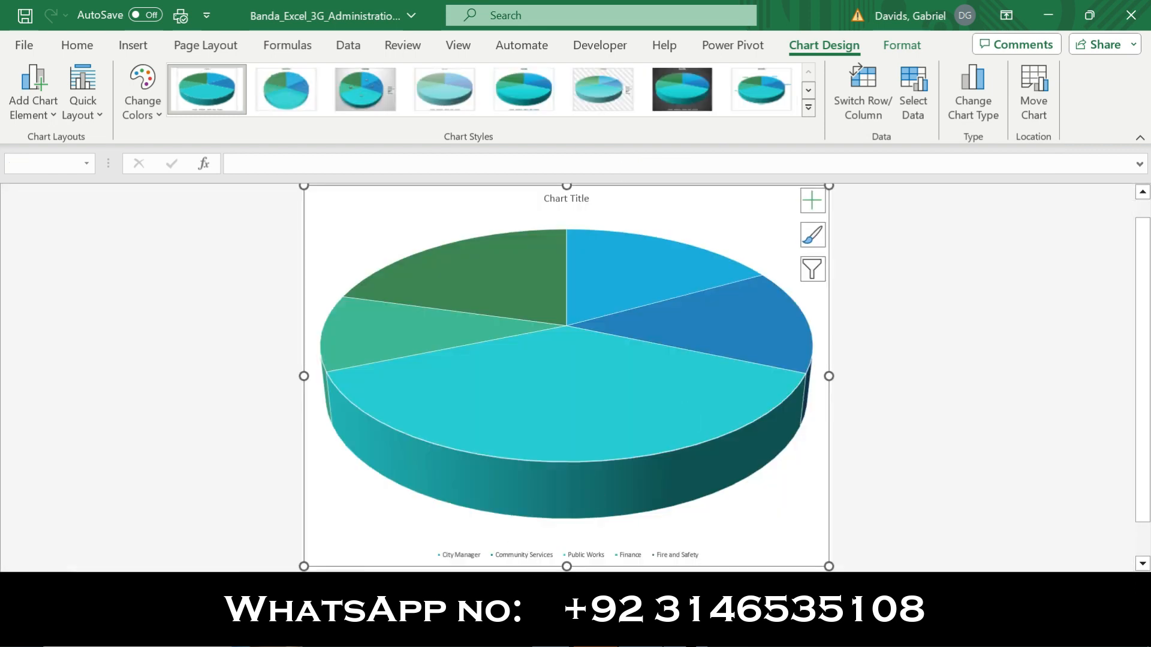
Switch to the Word instructions and remove the bold and yellow highlighting from the text of step 4
left_click(591, 633)
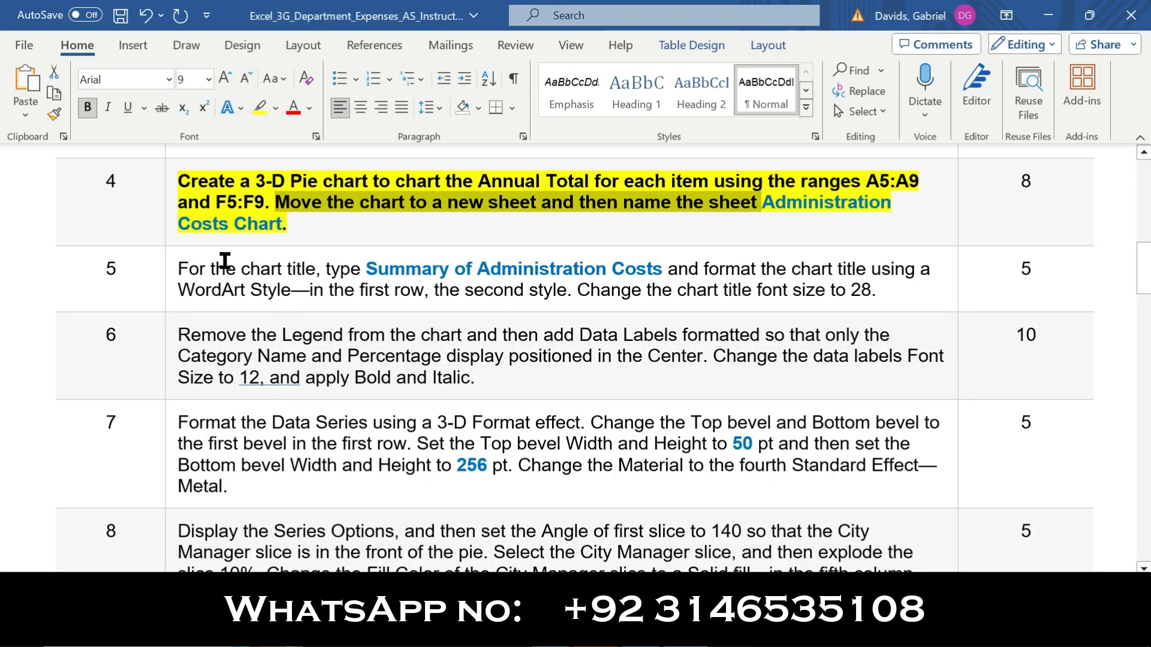
left_click(168, 226)
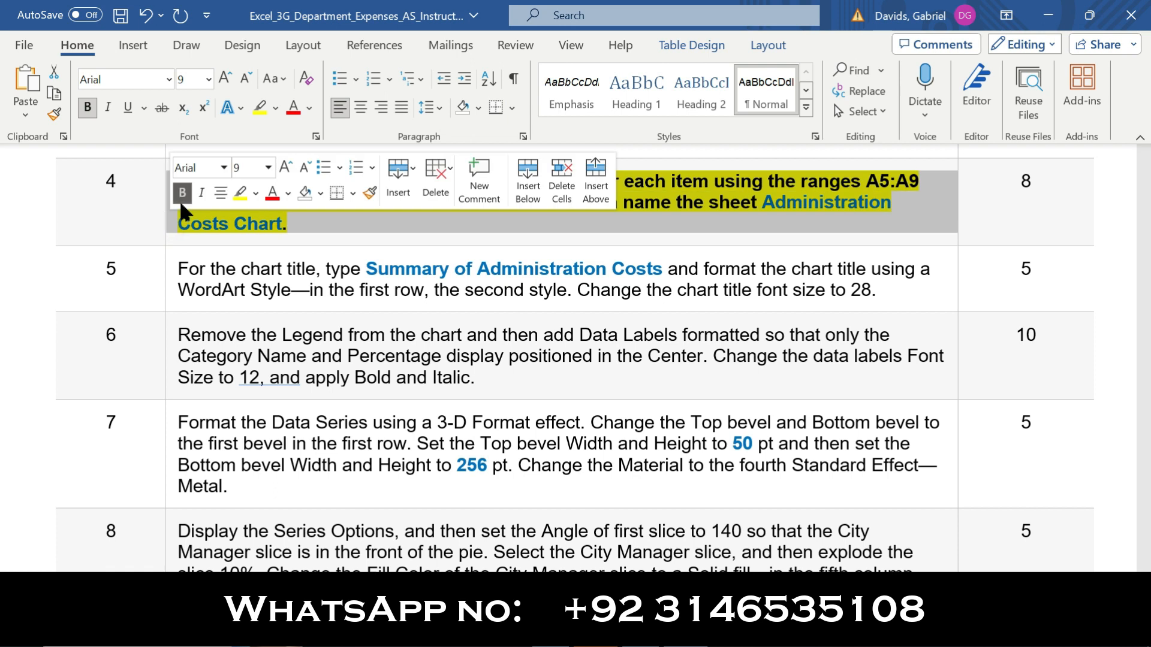
left_click(181, 193)
left_click(243, 190)
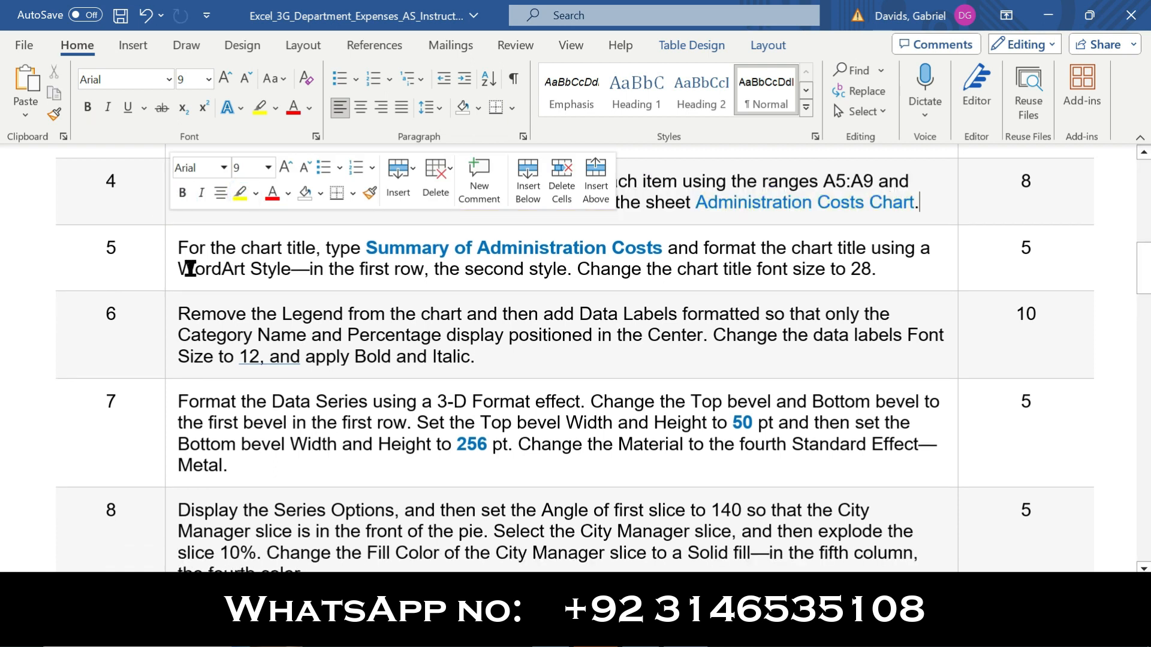
Make the instruction text of step 5 bold and highlight it in yellow
left_click(177, 247)
left_click(179, 234)
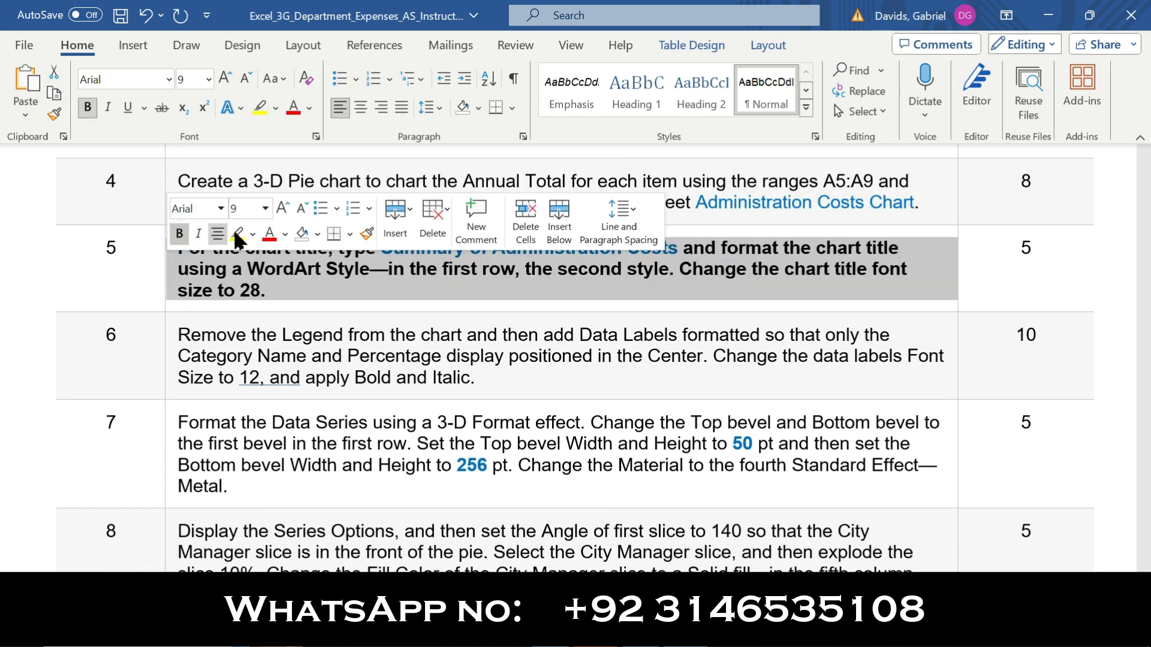
left_click(237, 233)
left_click(117, 247)
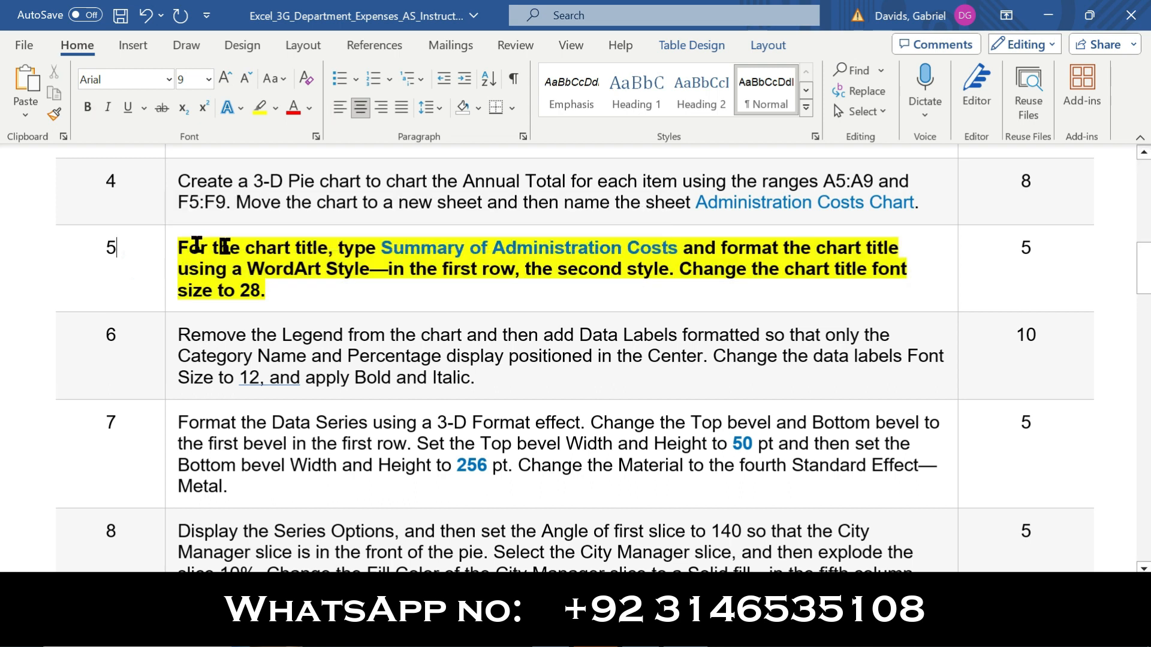
Copy the title text from step 5 in Word and replace the Excel chart title with Summary of Administration Costs
left_click_drag(383, 247, 682, 252)
key("ctrl+c")
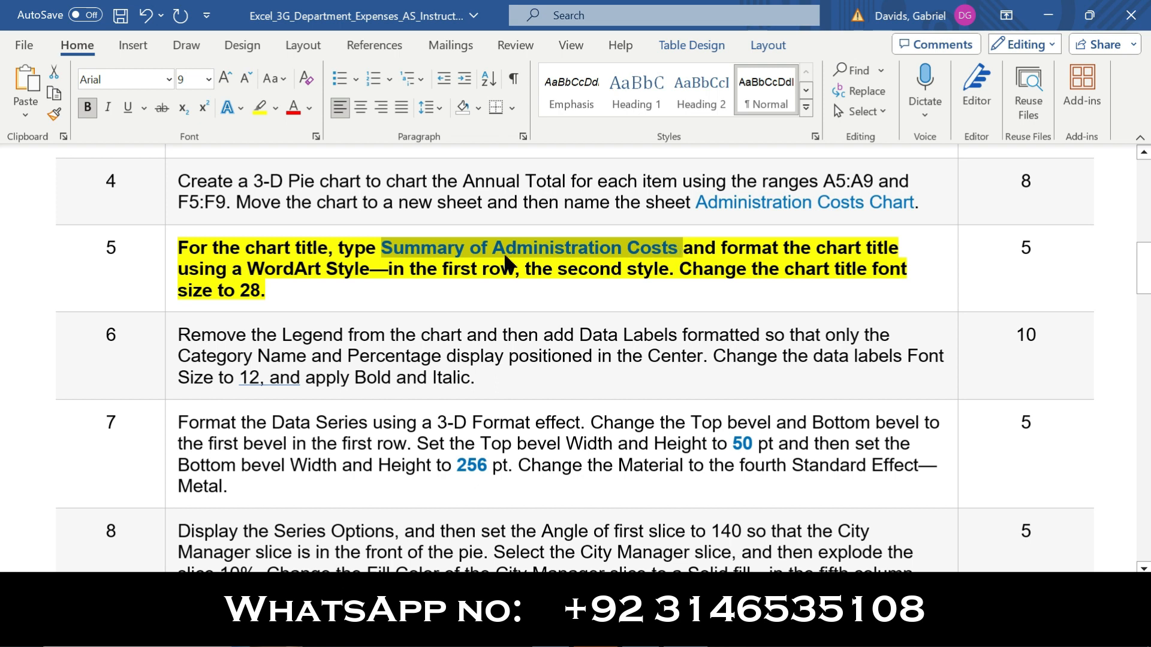
left_click_drag(185, 248, 378, 249)
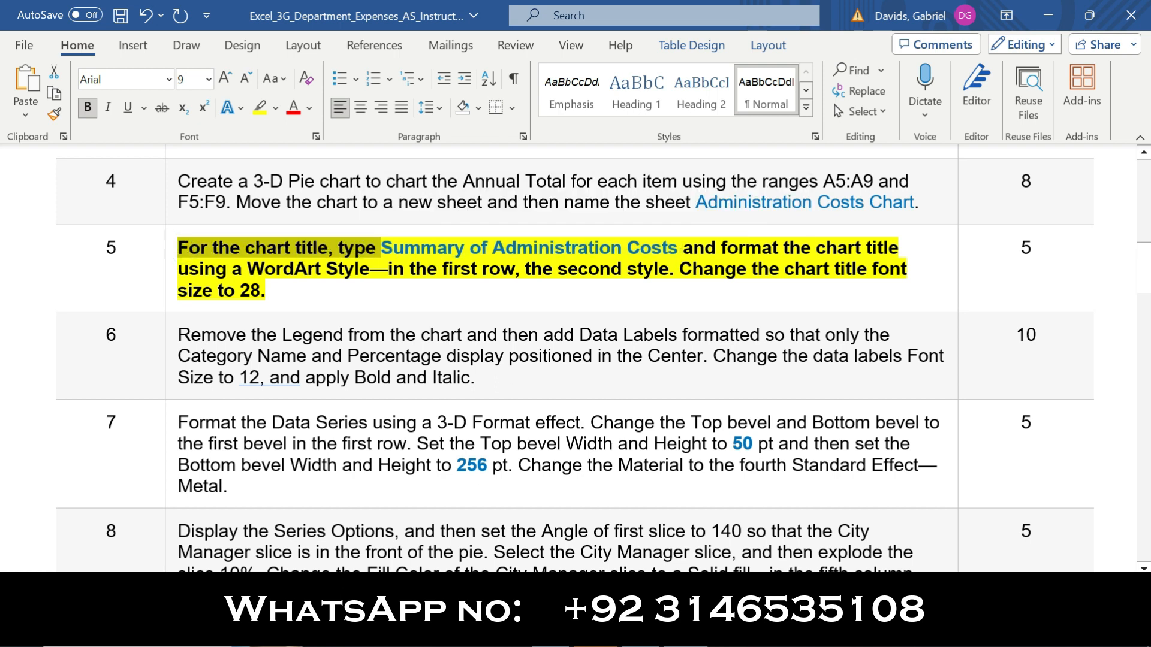
left_click(648, 632)
left_click(574, 201)
left_click(579, 198)
key("ctrl+a")
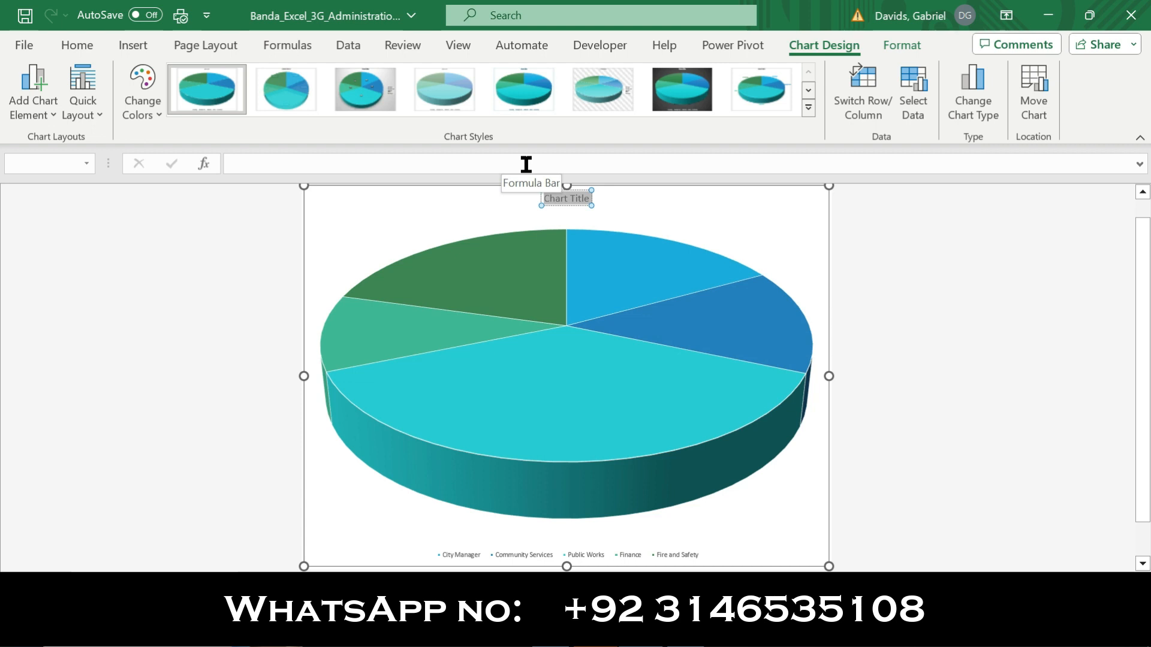
key("ctrl+v")
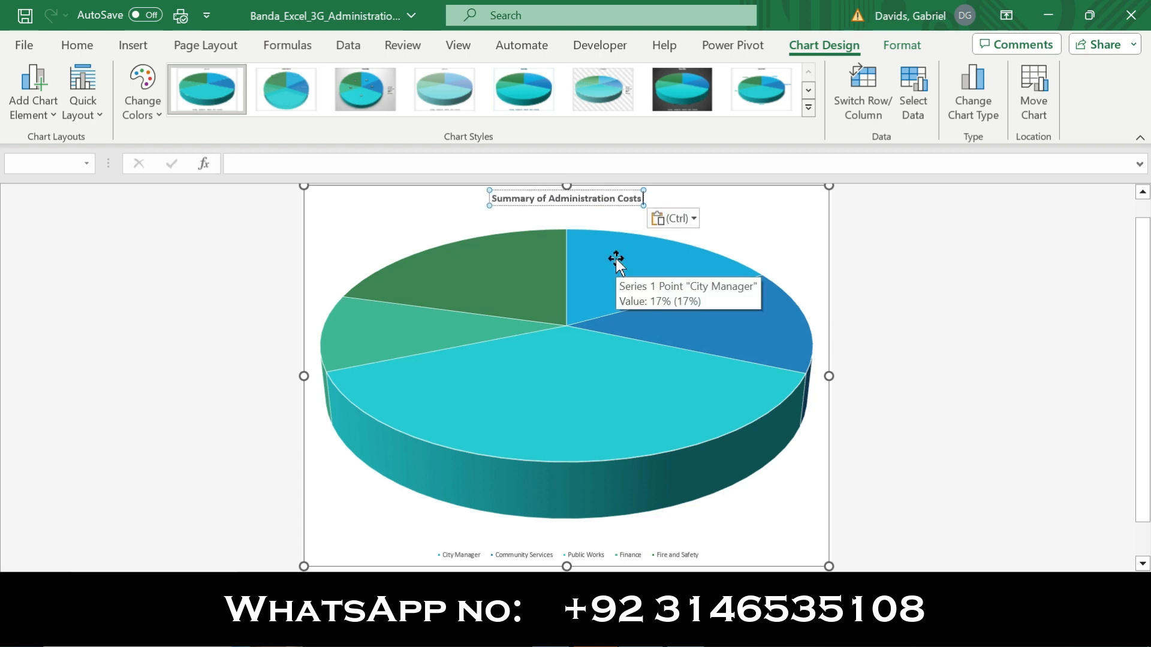
left_click(770, 237)
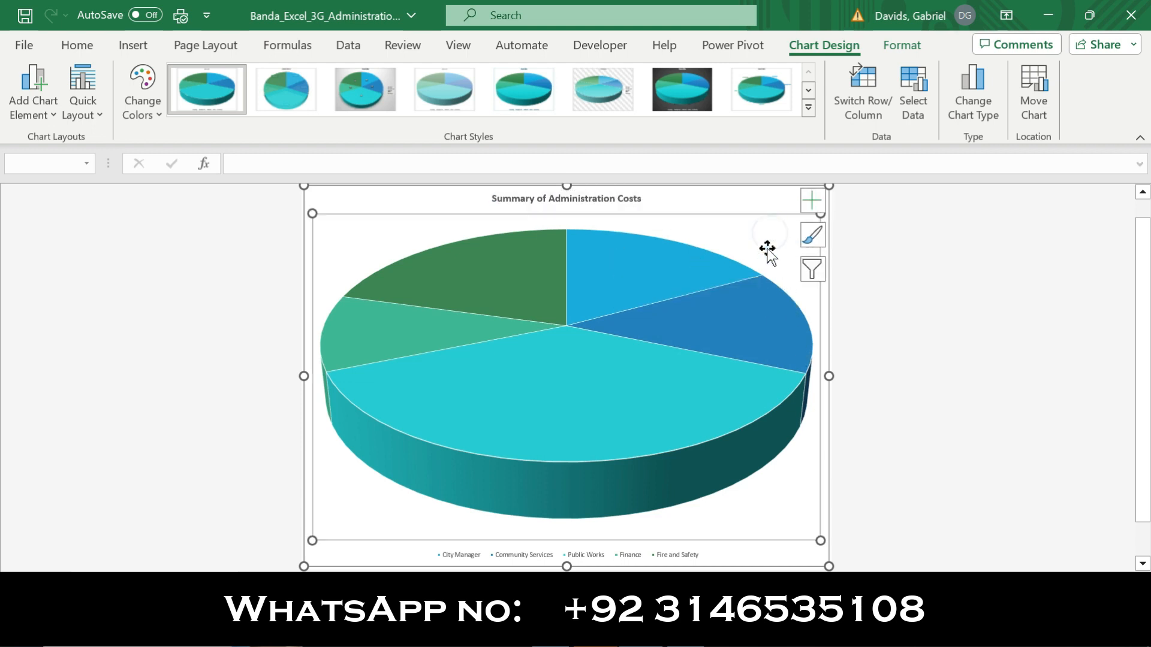
double_click(740, 203)
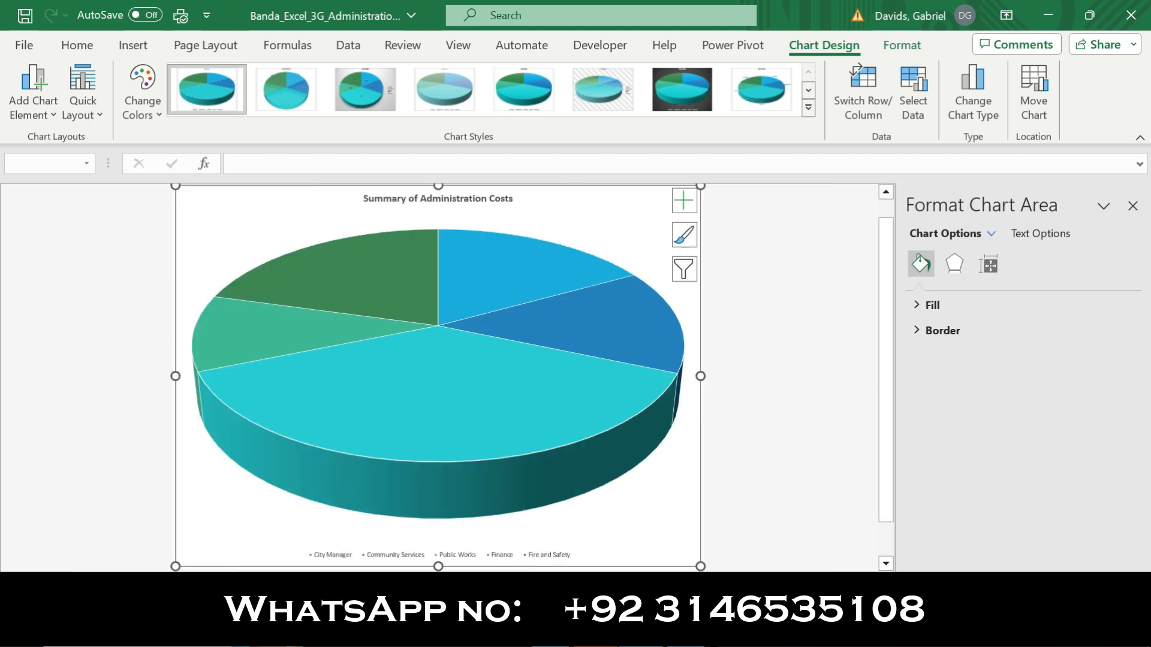
mouse_move(685, 633)
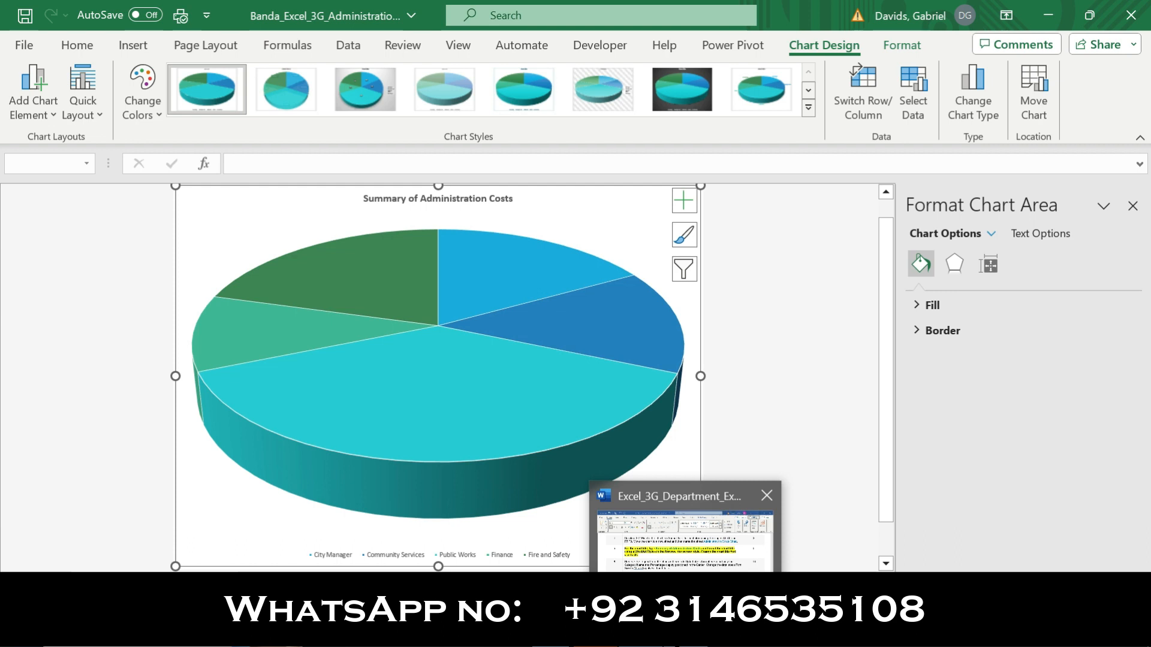
left_click(1133, 206)
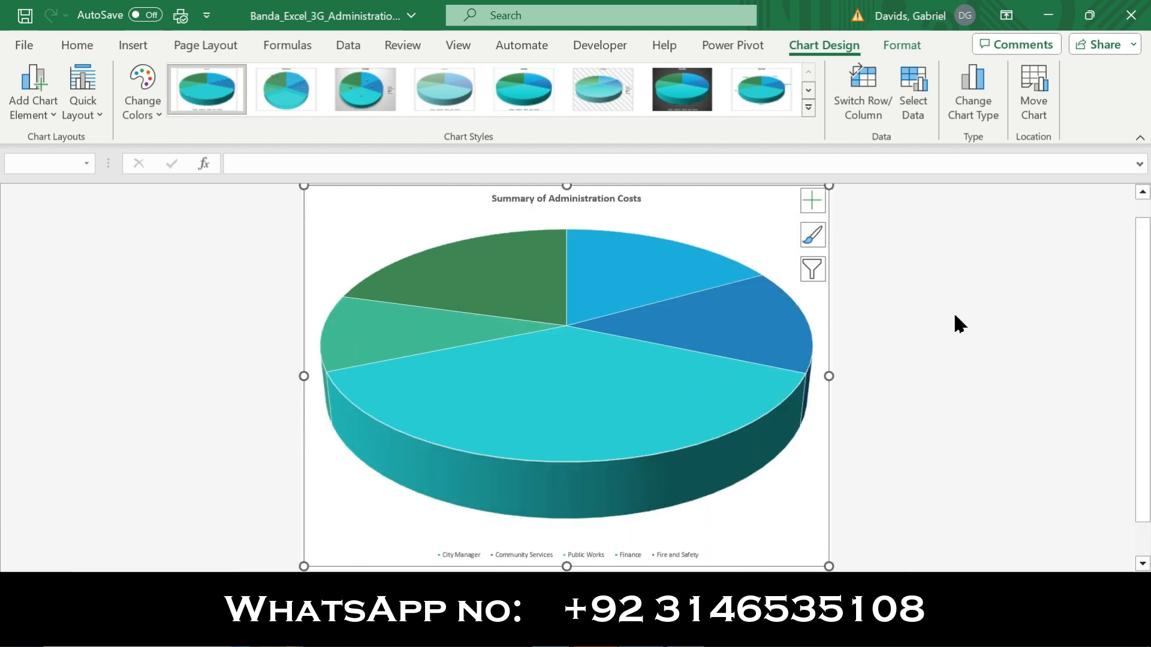
Review the WordArt Style instruction for the chart title in step 5 of the Word document and return to the Excel chart
left_click(686, 633)
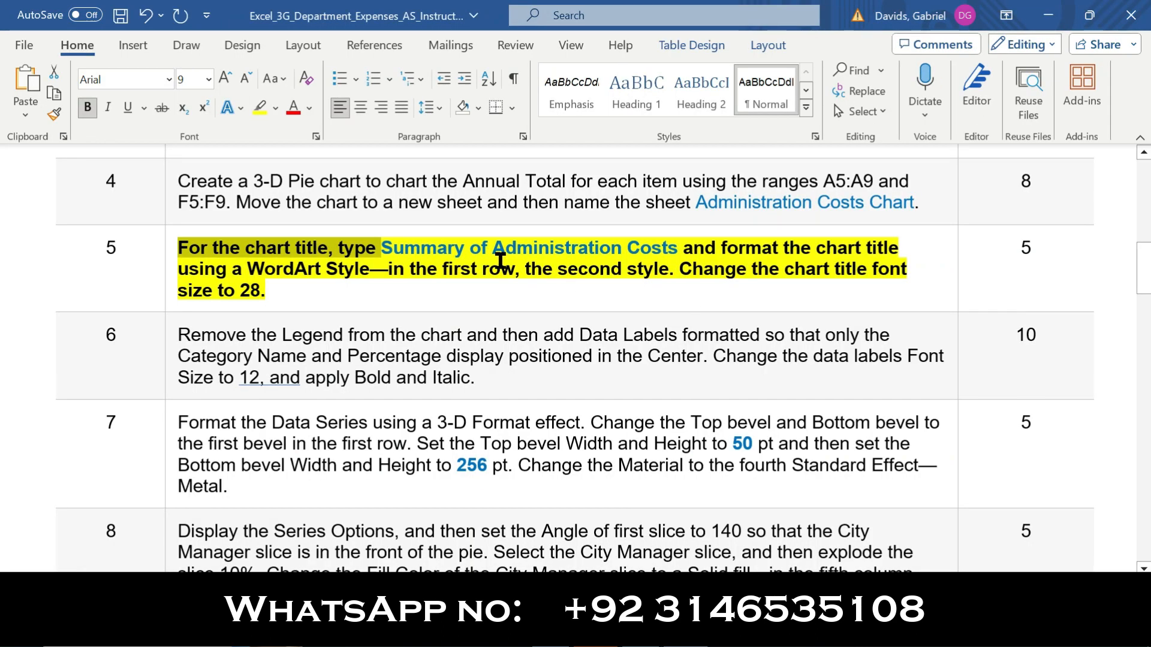
left_click_drag(723, 242, 813, 246)
left_click_drag(320, 284, 689, 247)
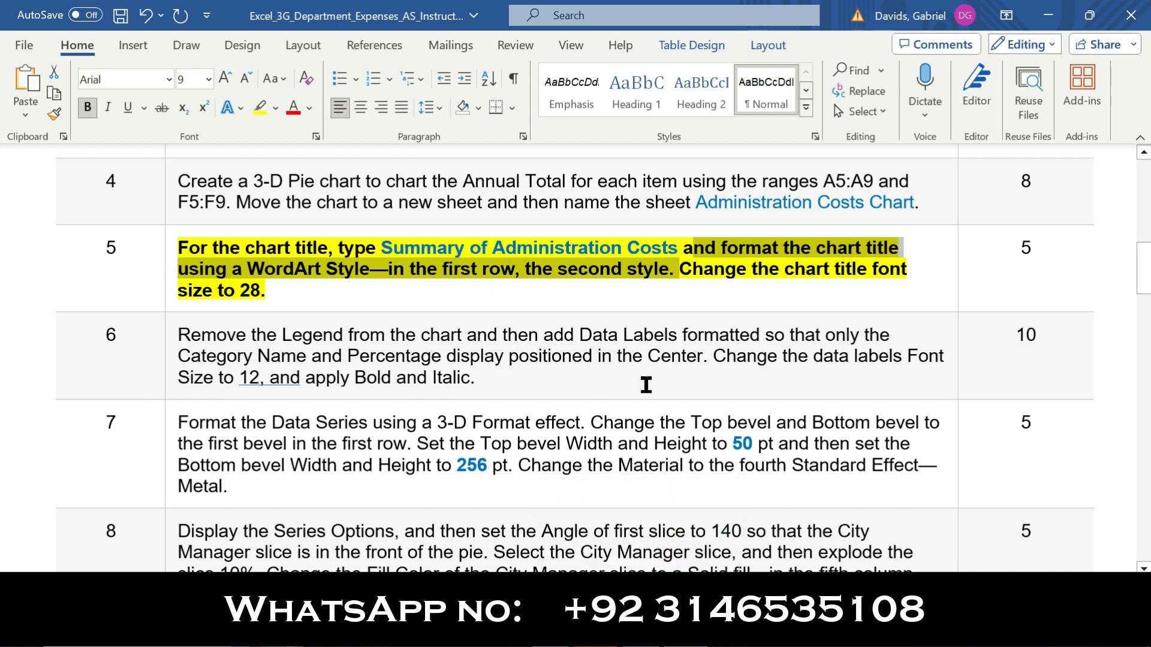
left_click(641, 527)
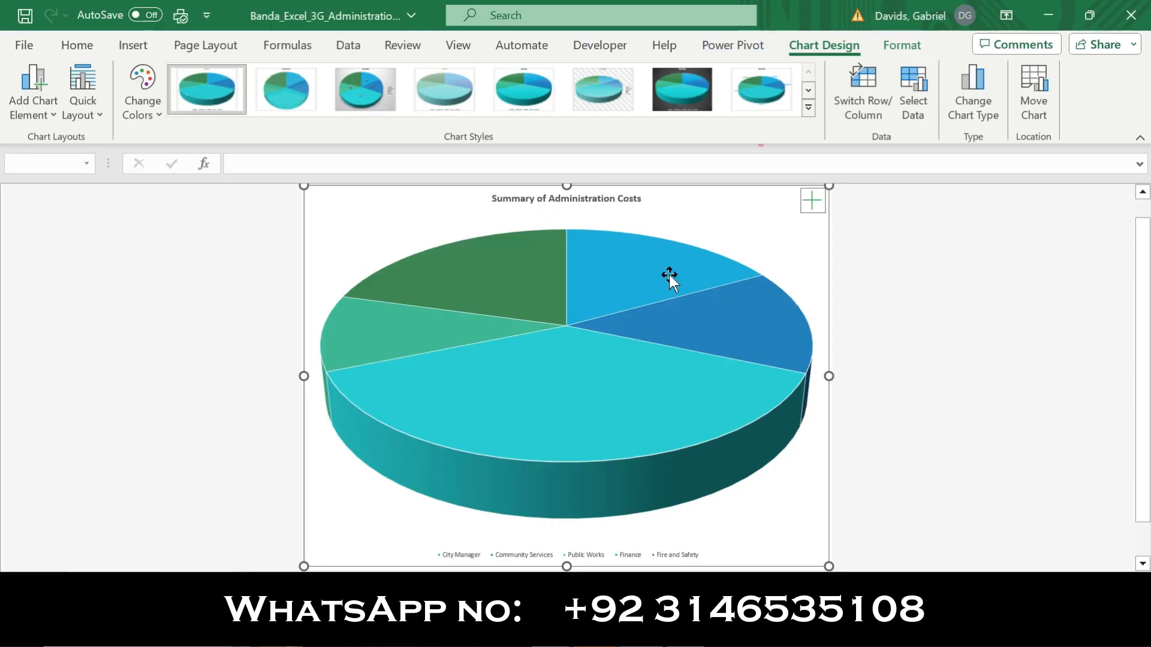
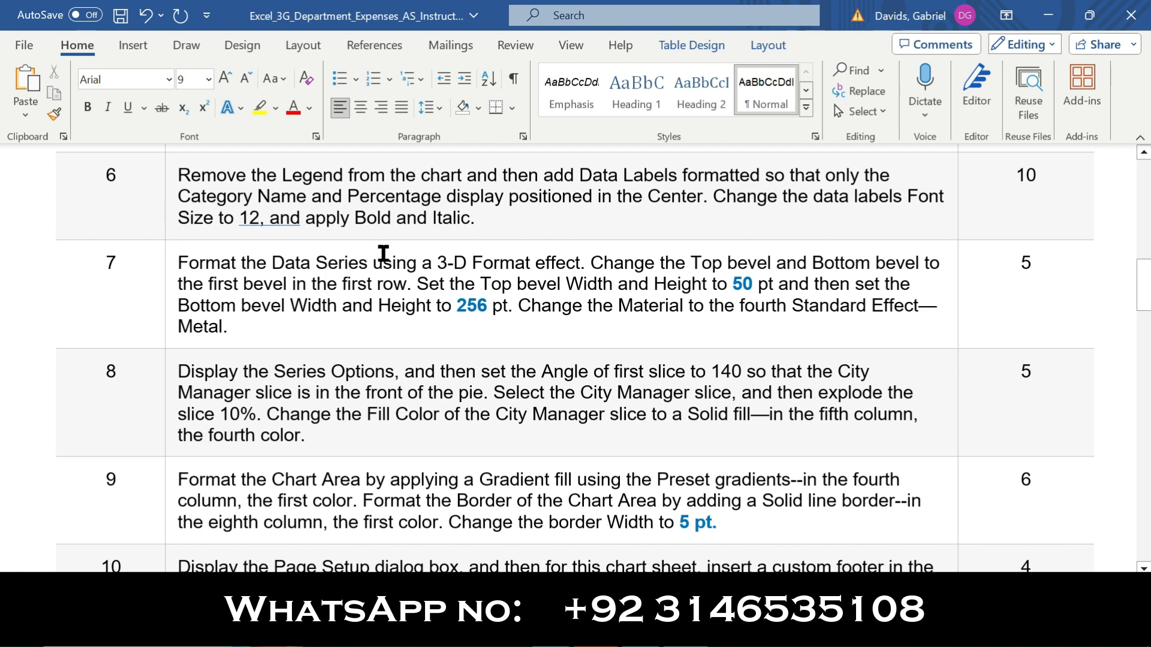
Make the instruction text of step 6 bold and highlight it in yellow
left_click(167, 200)
left_click(183, 166)
left_click(239, 168)
left_click(148, 210)
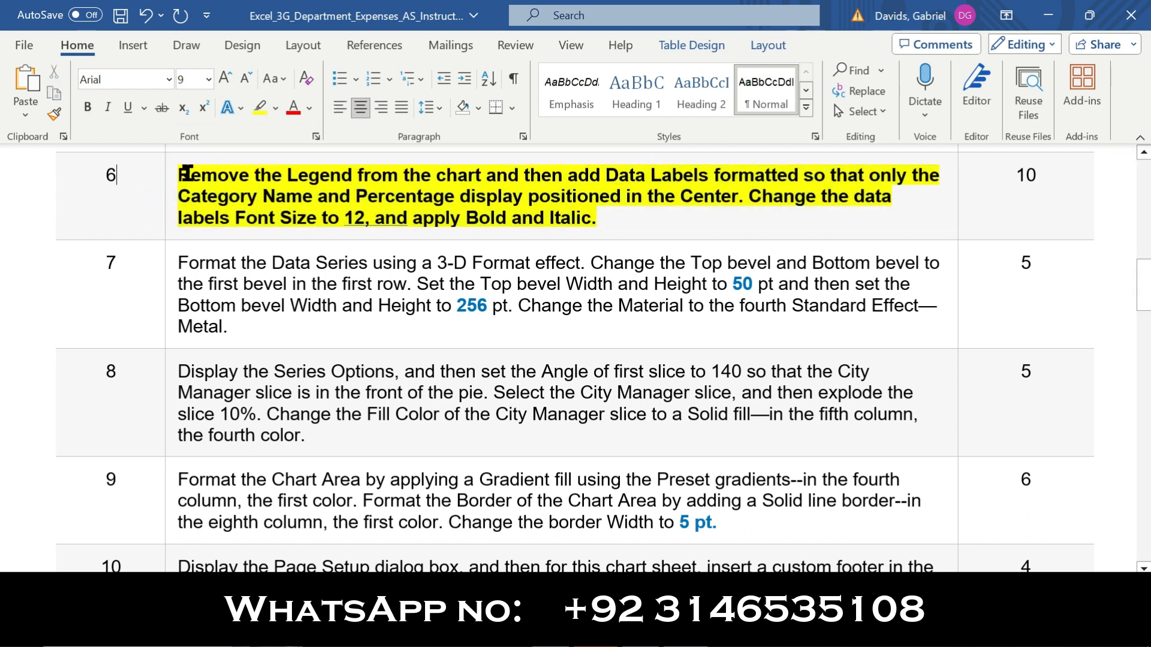
Review the legend instruction in step 6, switch to Excel and remove the legend from the pie chart
left_click_drag(183, 175, 487, 175)
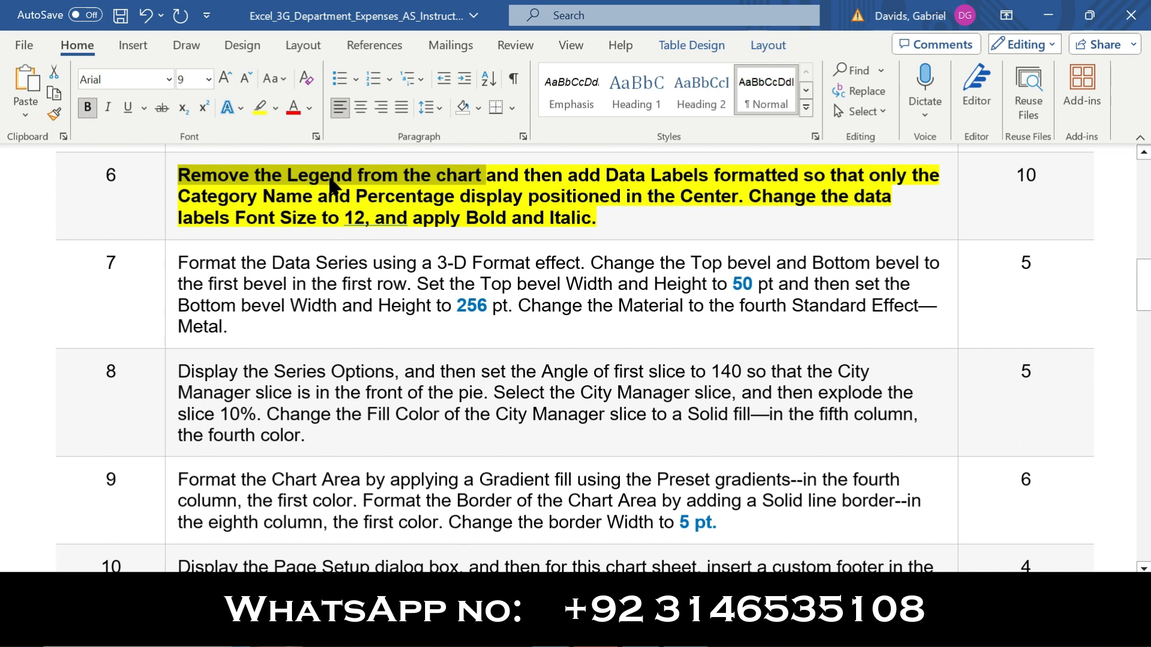
key("alt+Tab")
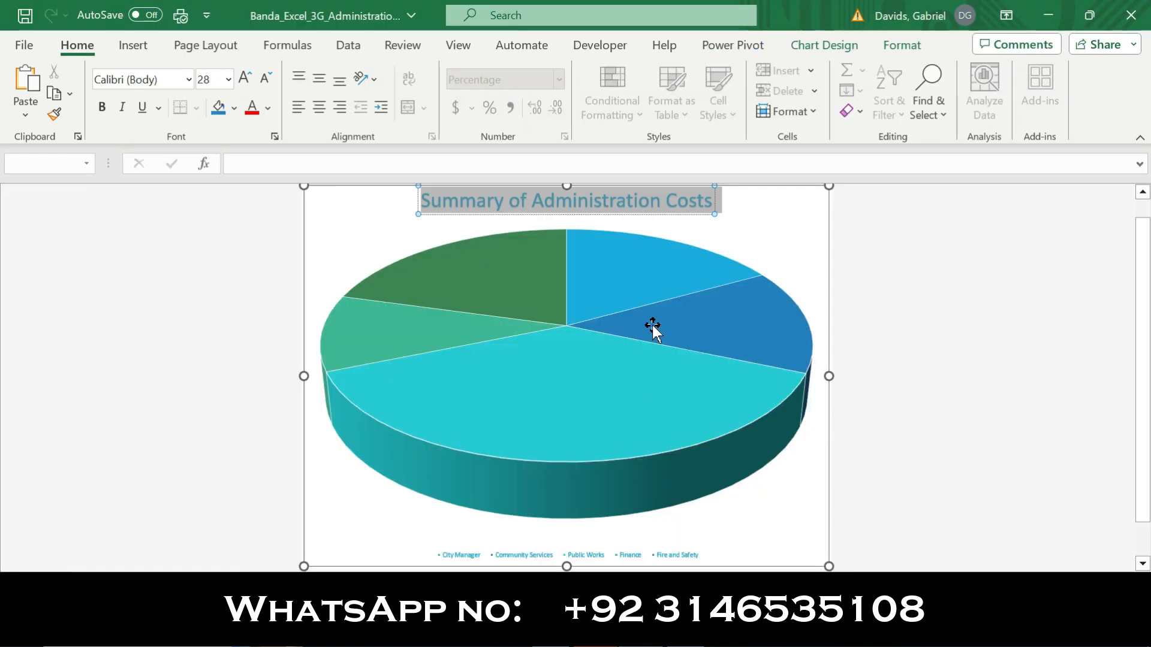
left_click(759, 214)
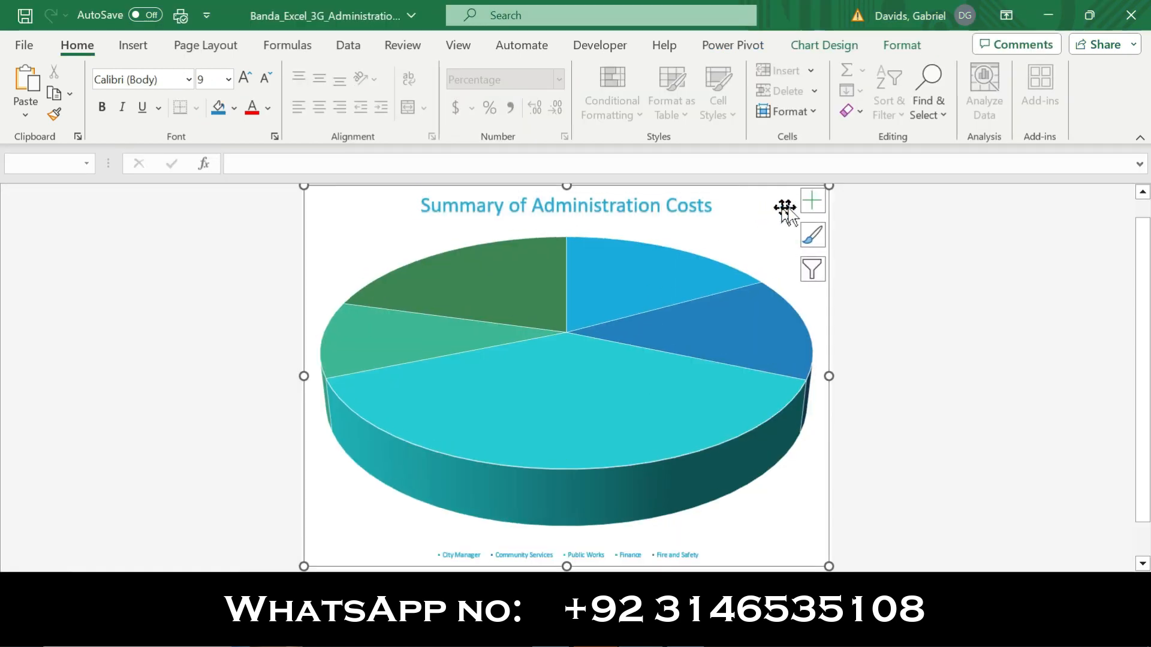
left_click(807, 209)
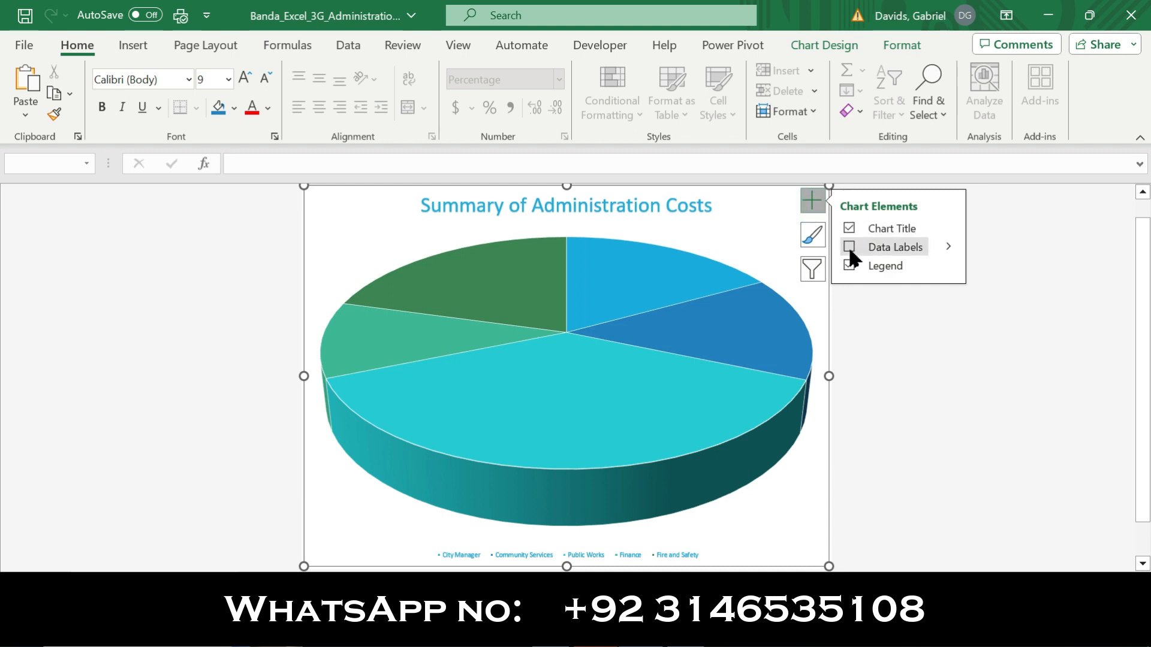
left_click(849, 266)
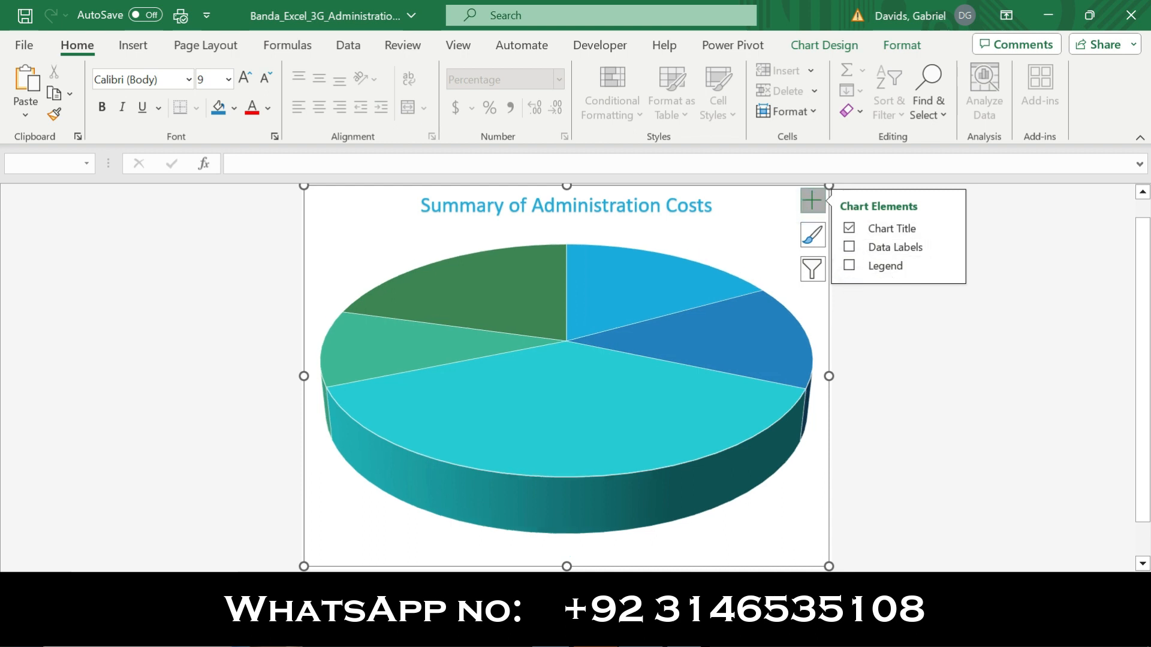
Review the data label instruction in step 6 in Word, add data labels to the Excel pie chart and open their formatting options
left_click(683, 633)
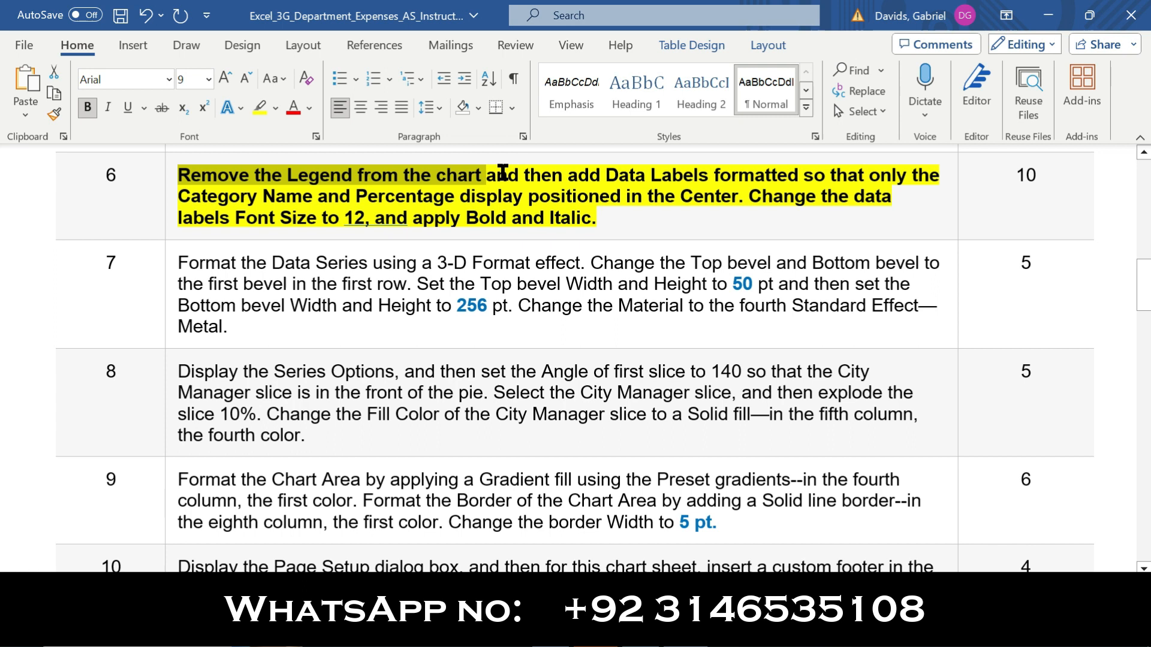
double_click(526, 175)
left_click_drag(603, 177, 738, 195)
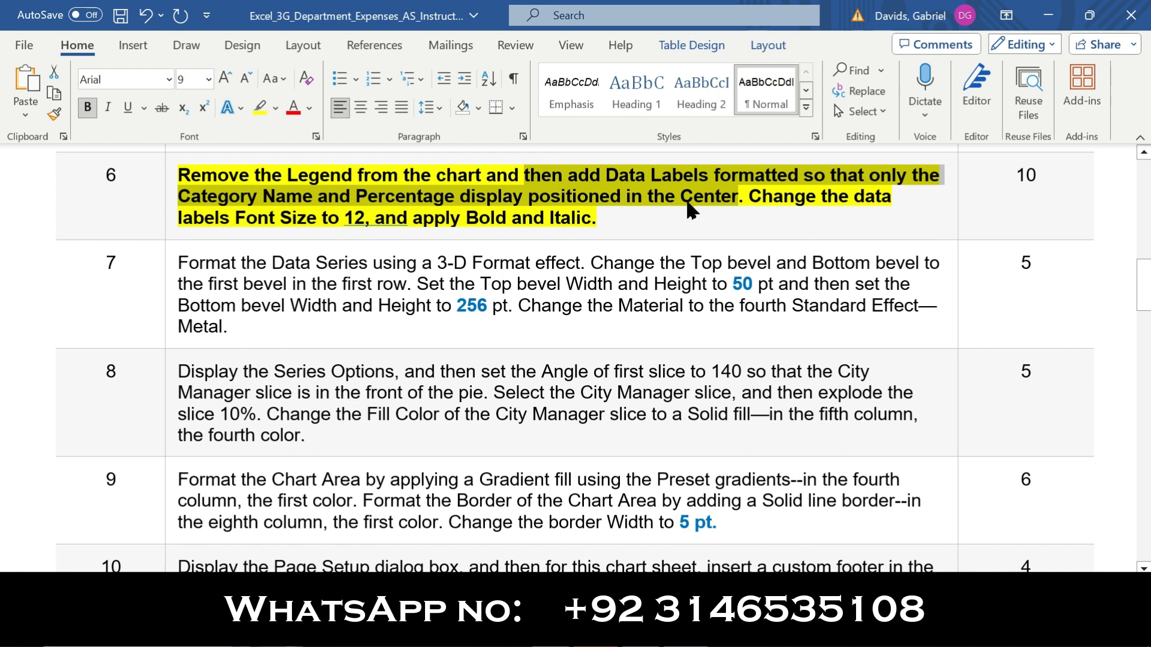
left_click(644, 634)
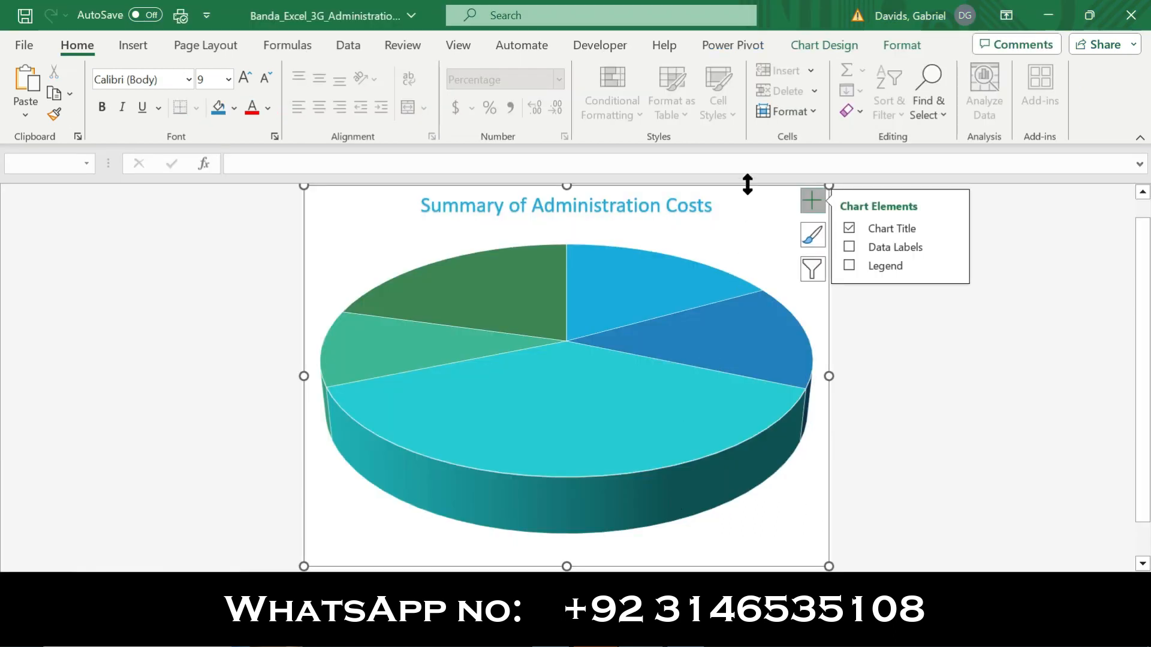
left_click(848, 246)
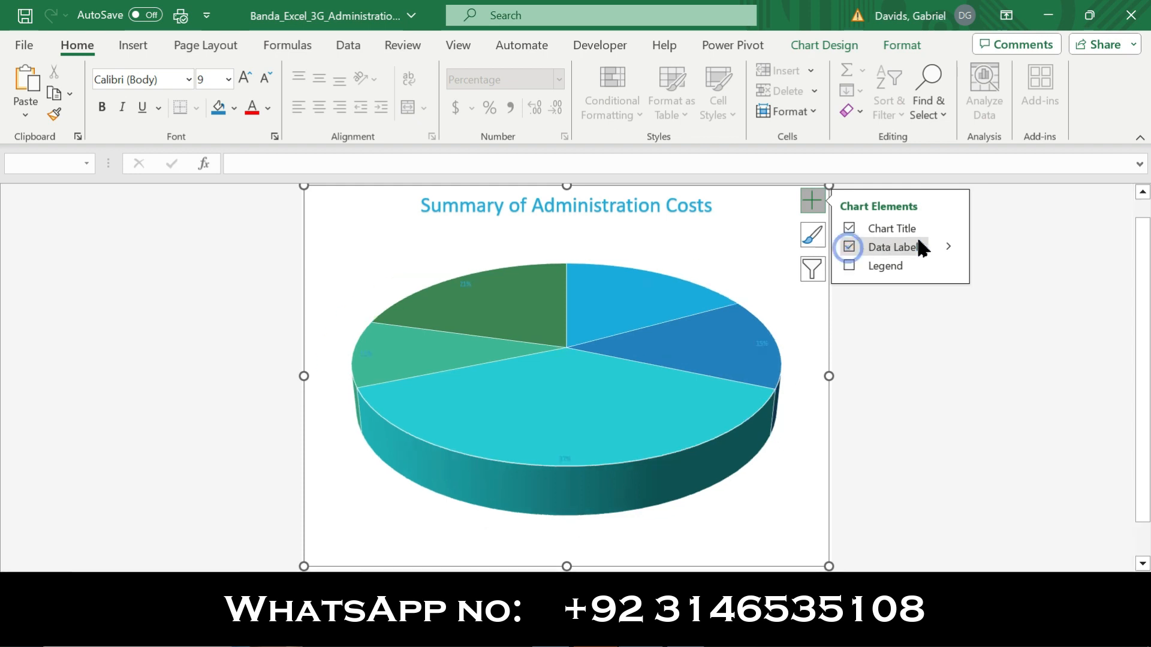
left_click(950, 249)
left_click(1017, 368)
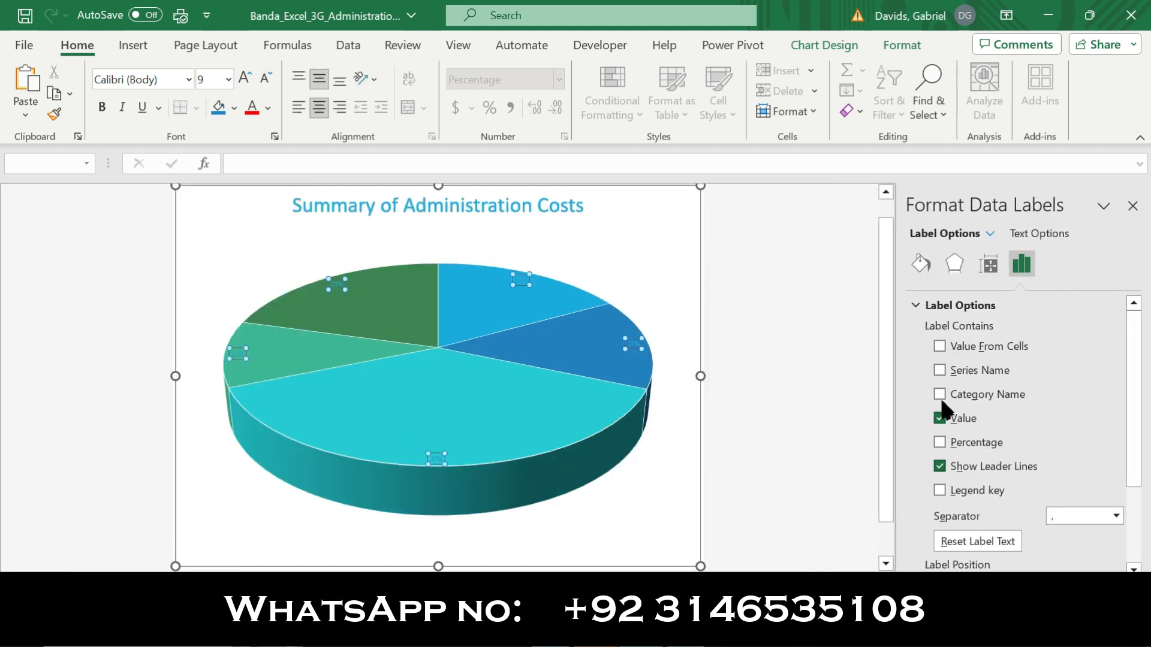
Make the data labels show only Category Name and Percentage, without Value or leader lines, and position them in the Center
left_click(939, 395)
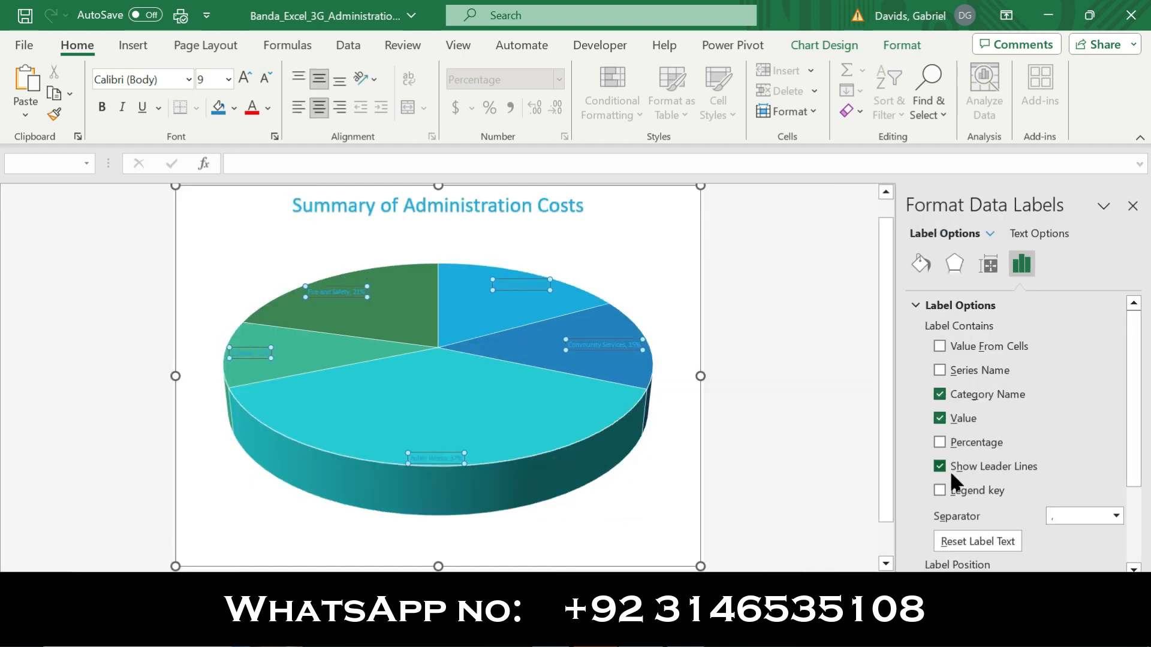
left_click(939, 443)
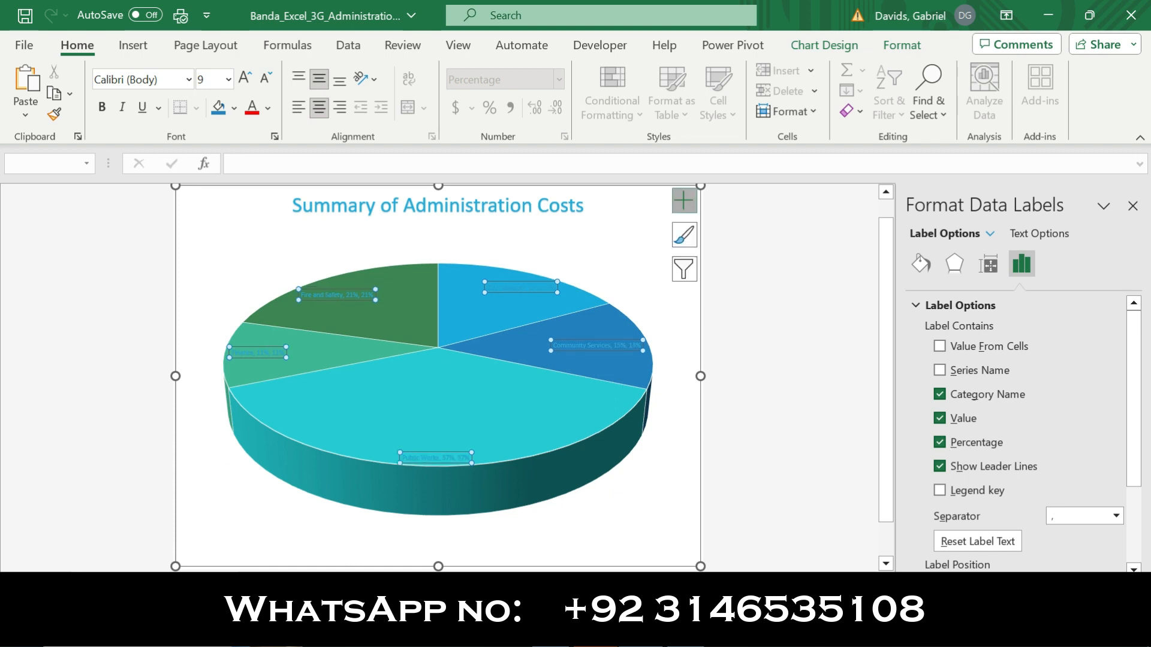
mouse_move(685, 635)
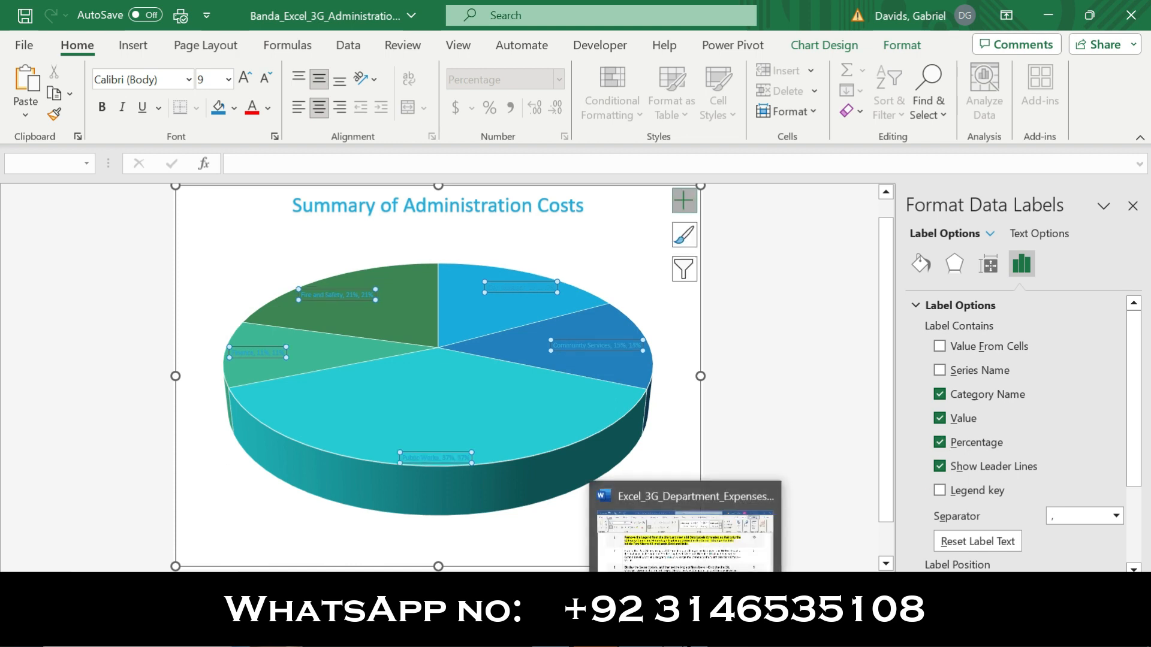
left_click(685, 558)
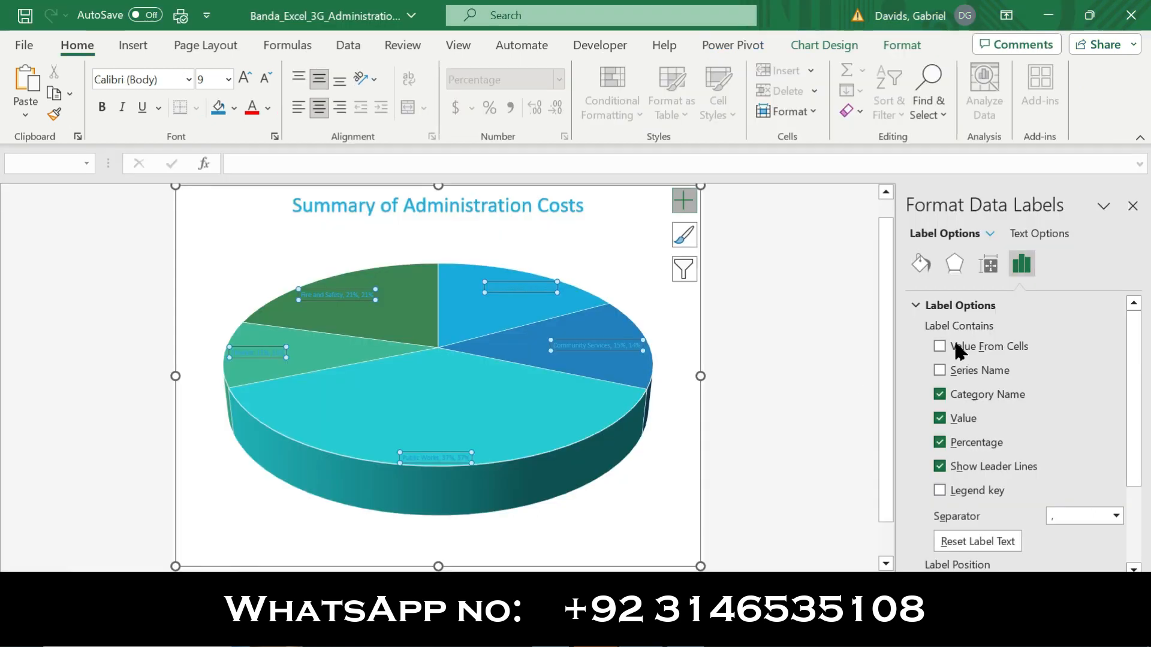
left_click(939, 418)
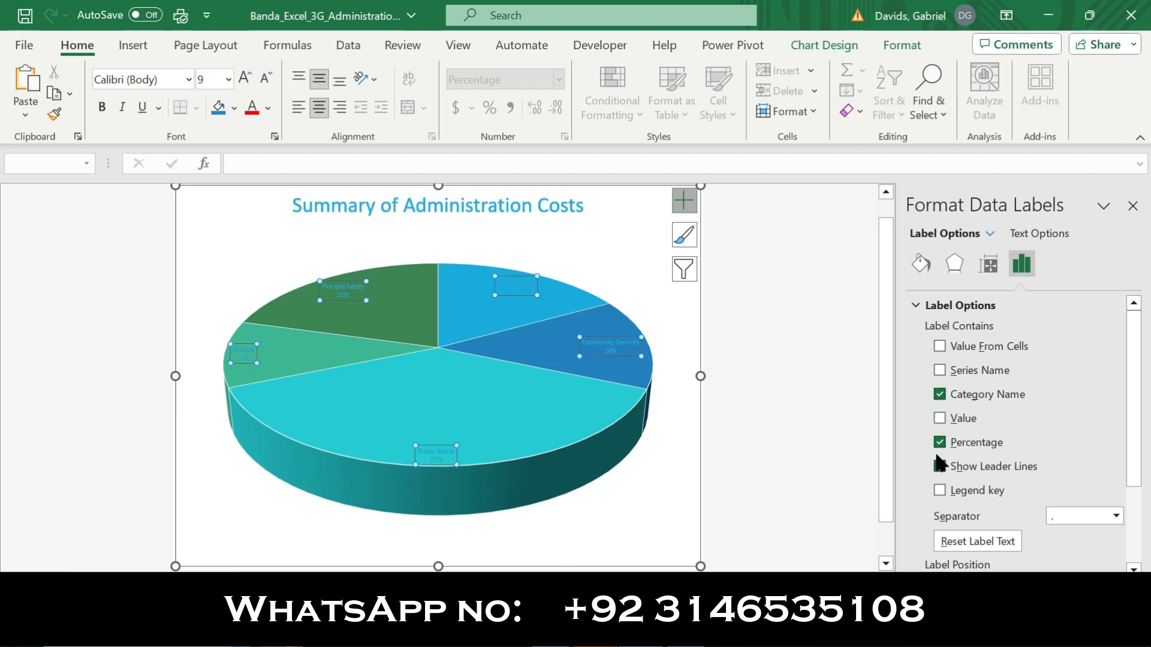
left_click_drag(1134, 384, 1139, 475)
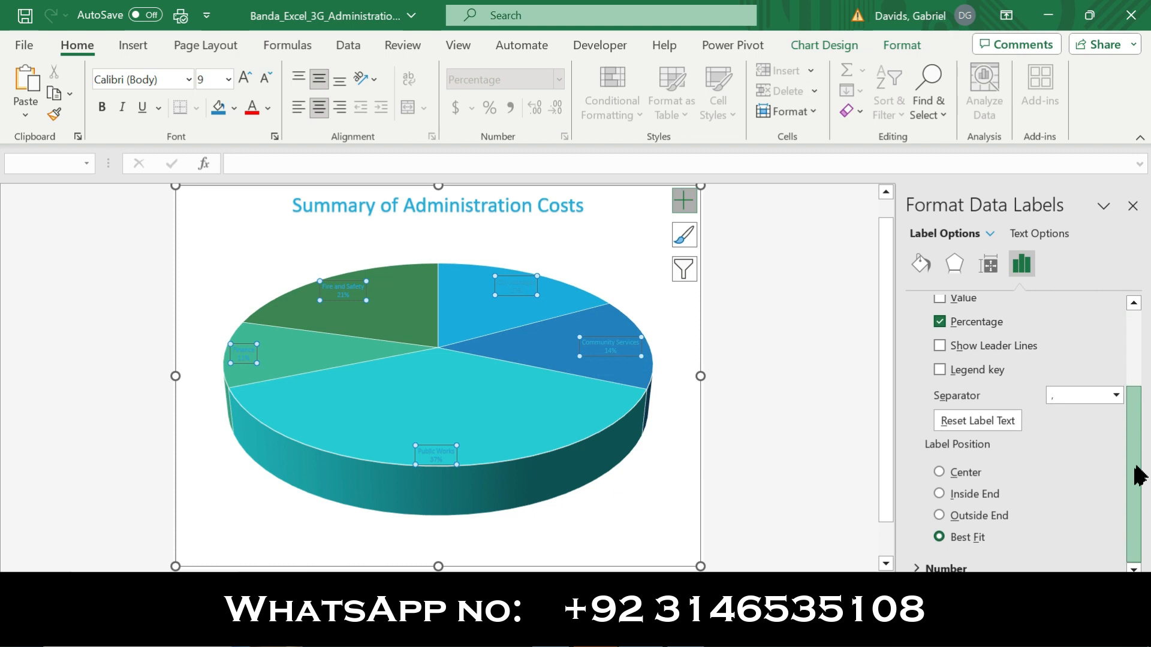
left_click(938, 471)
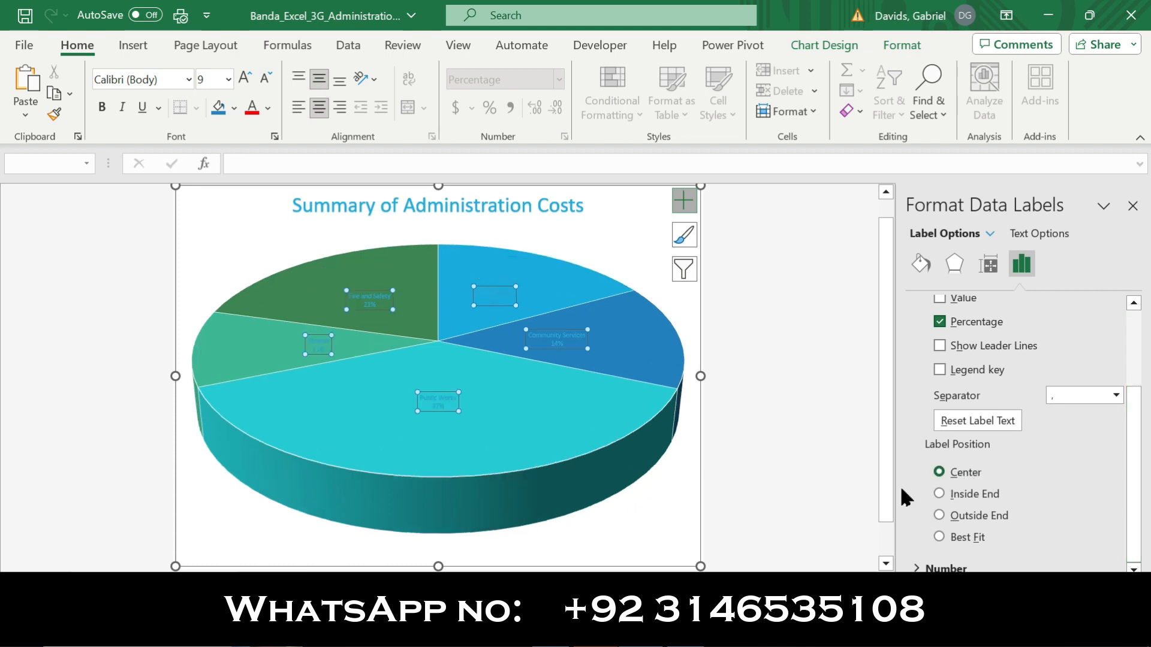
Check the font size instruction in step 6 in Word and set the Excel chart's data labels to font size 12
left_click(686, 634)
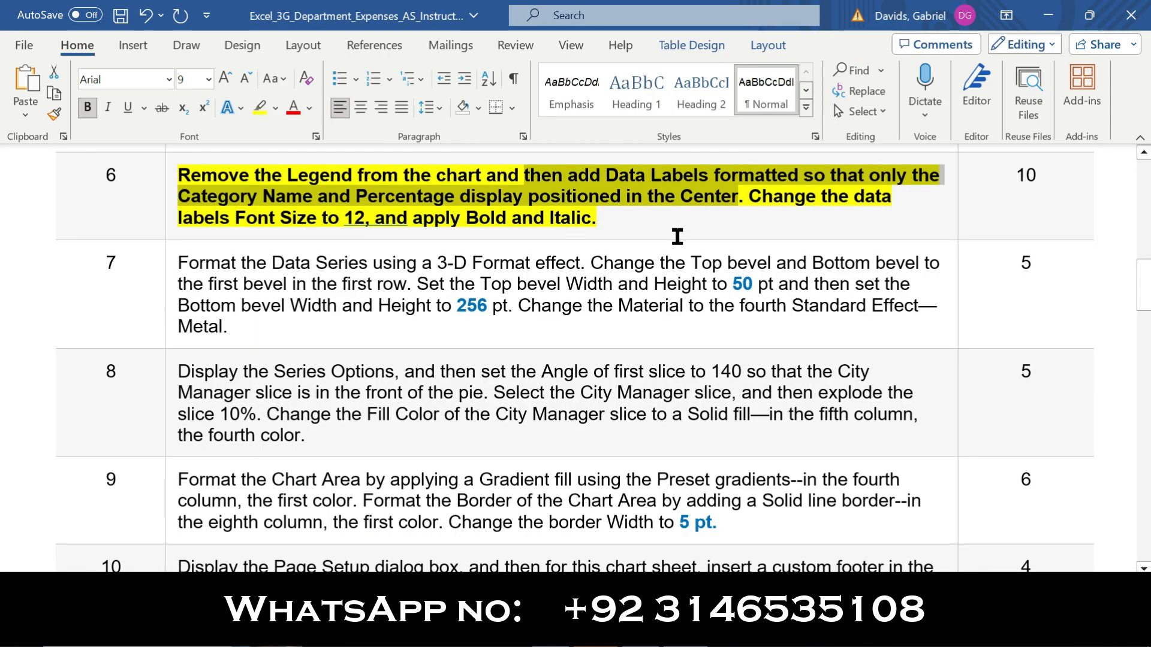
left_click_drag(751, 200, 368, 218)
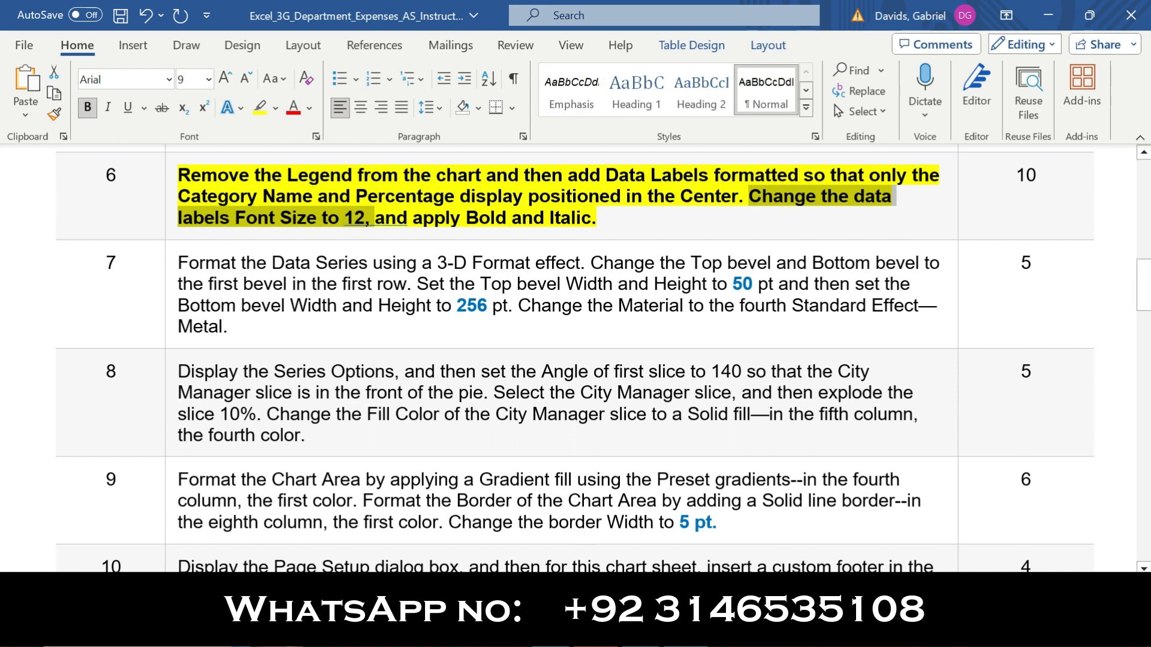
left_click(593, 634)
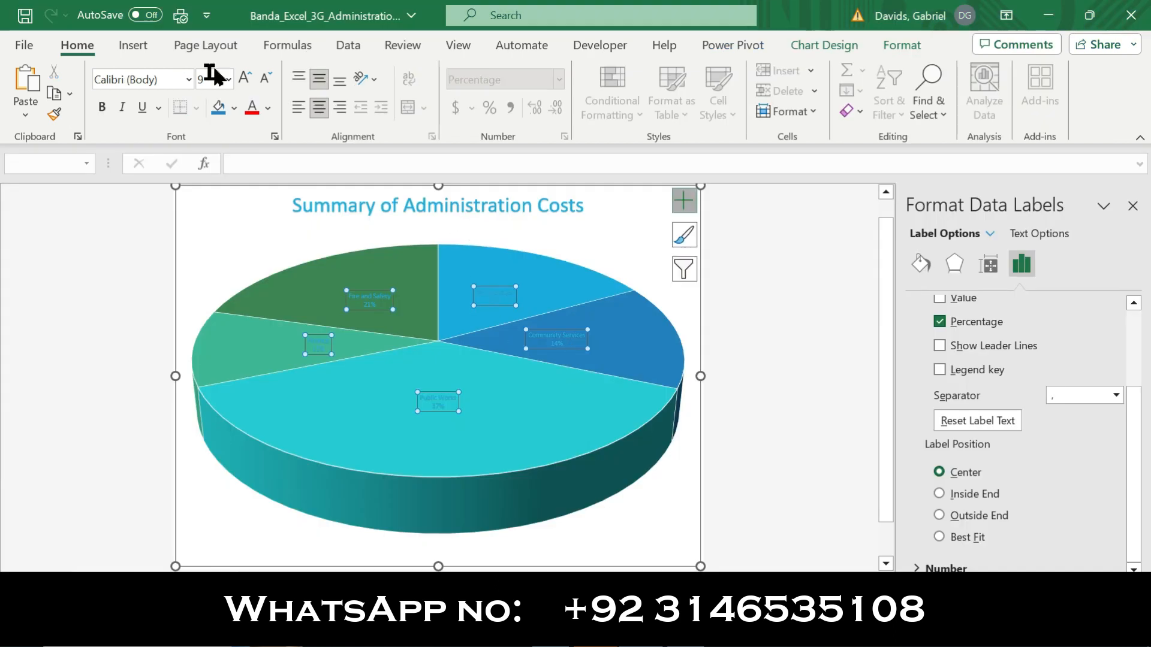
left_click(228, 78)
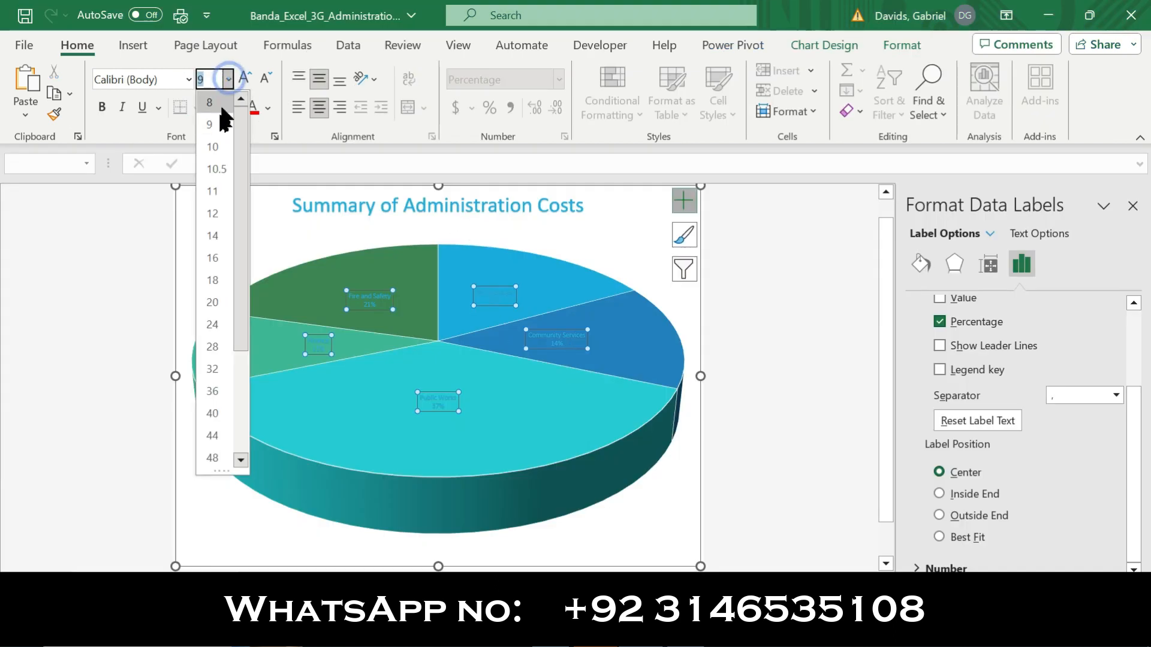
left_click(220, 210)
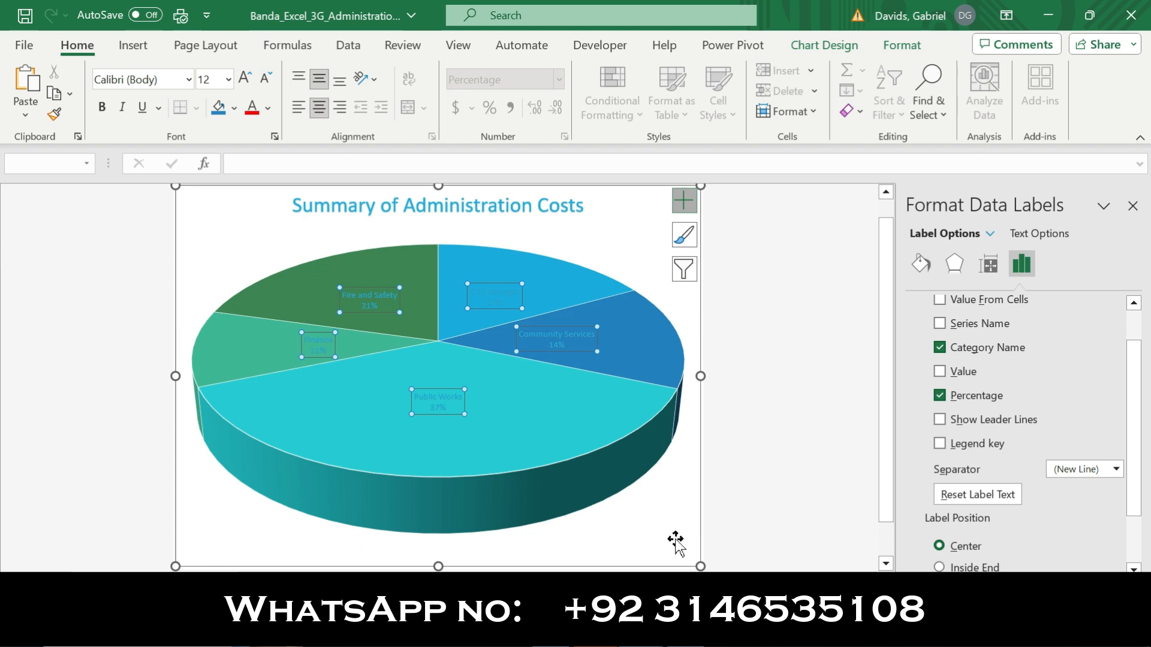
Check the last instruction of step 6 in Word and apply bold and italic to the data labels in Excel
key("alt+Tab")
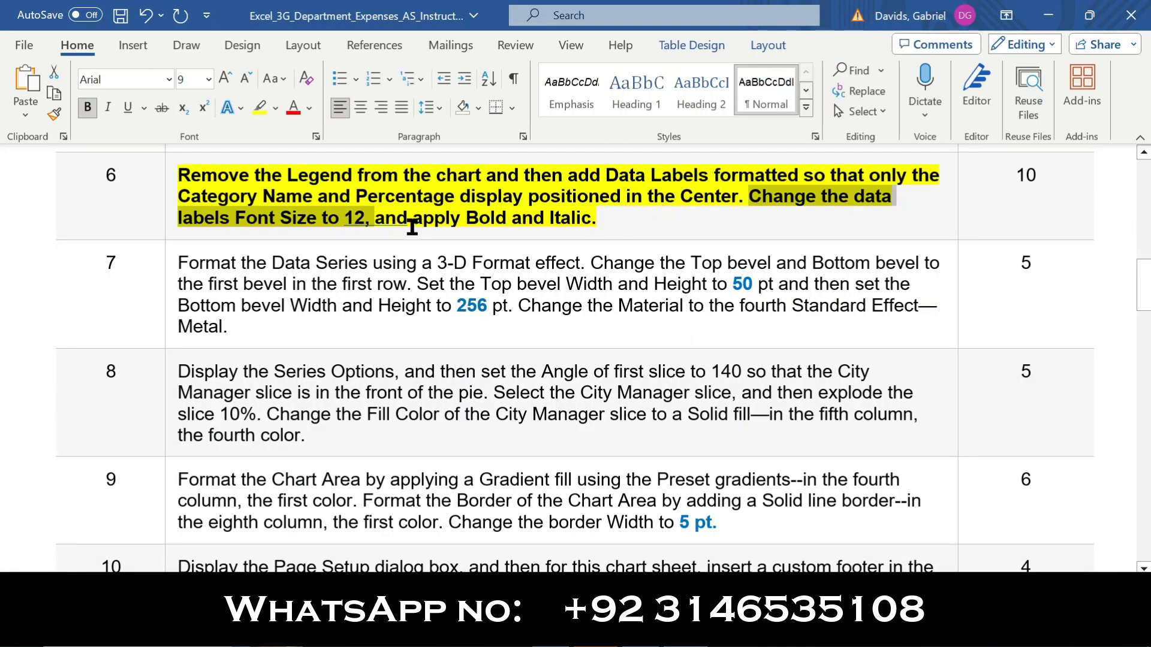
left_click_drag(411, 219, 599, 222)
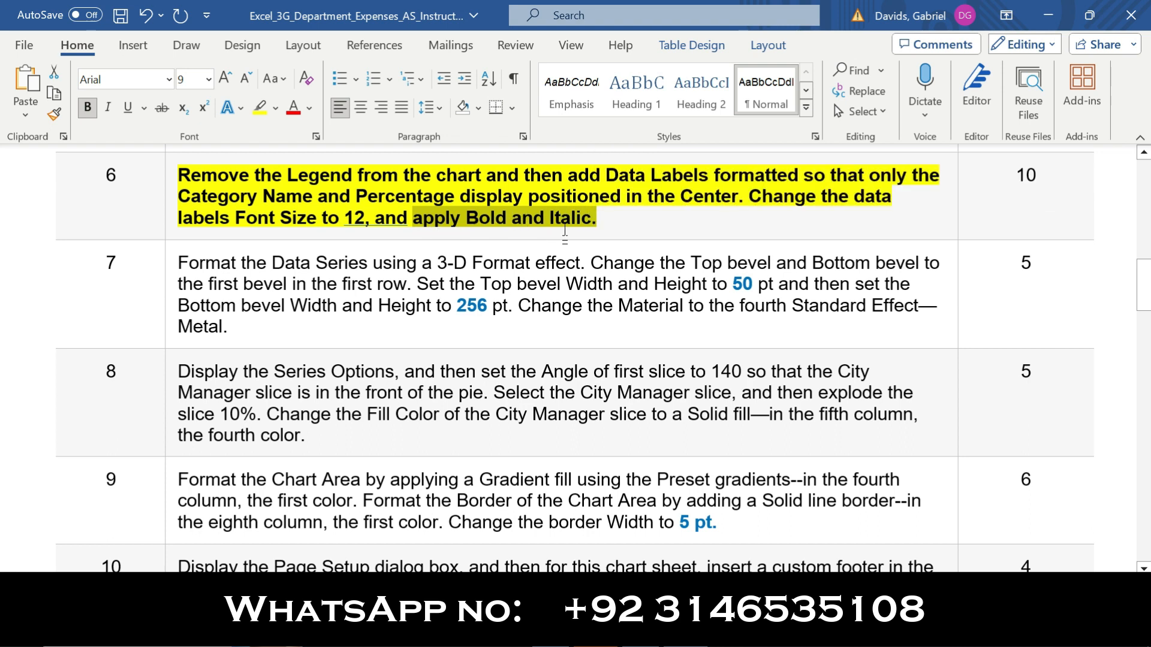
key("alt+Tab")
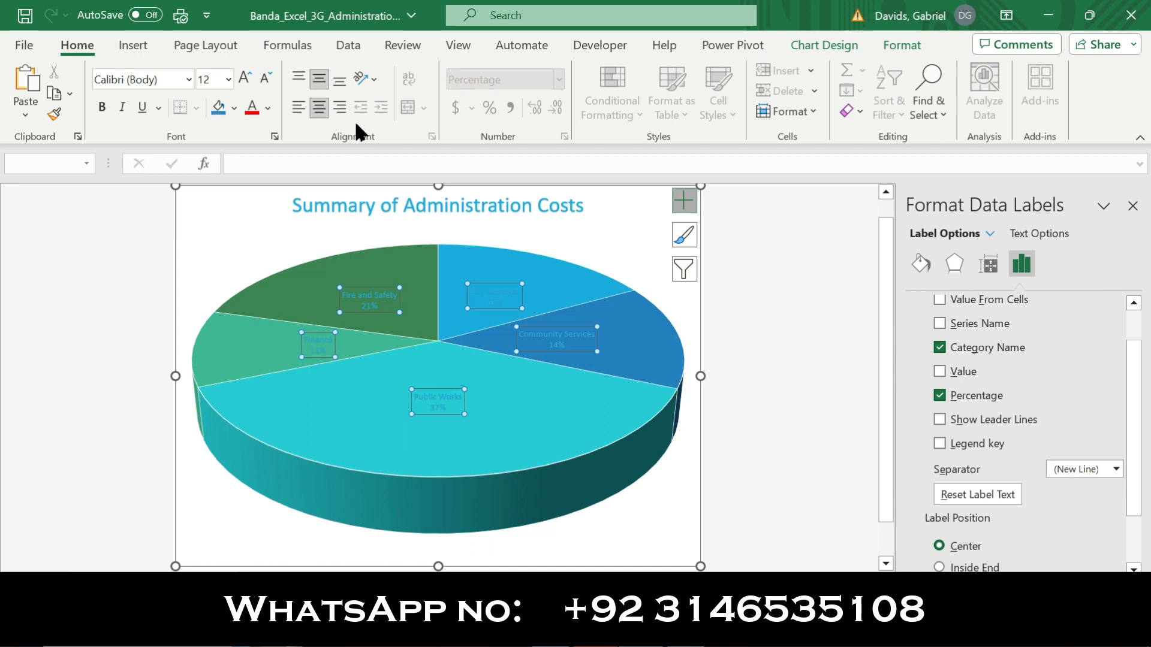
left_click(123, 108)
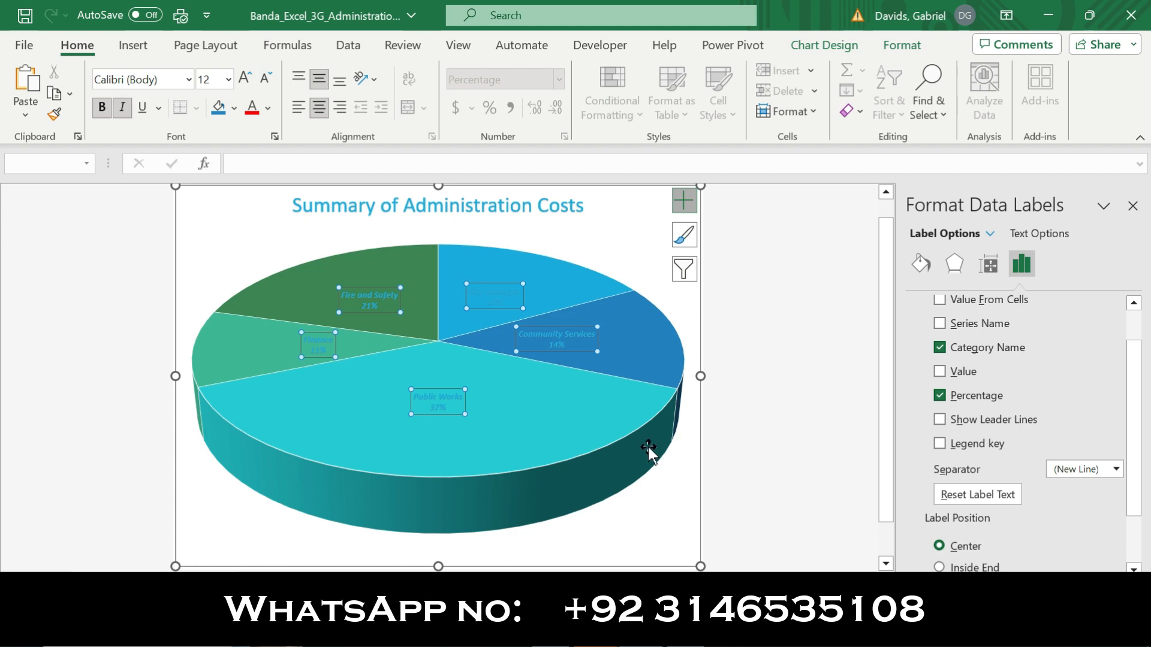
Switch to the Word instructions and remove the bold and yellow highlighting from the text of step 6
key("alt+Tab")
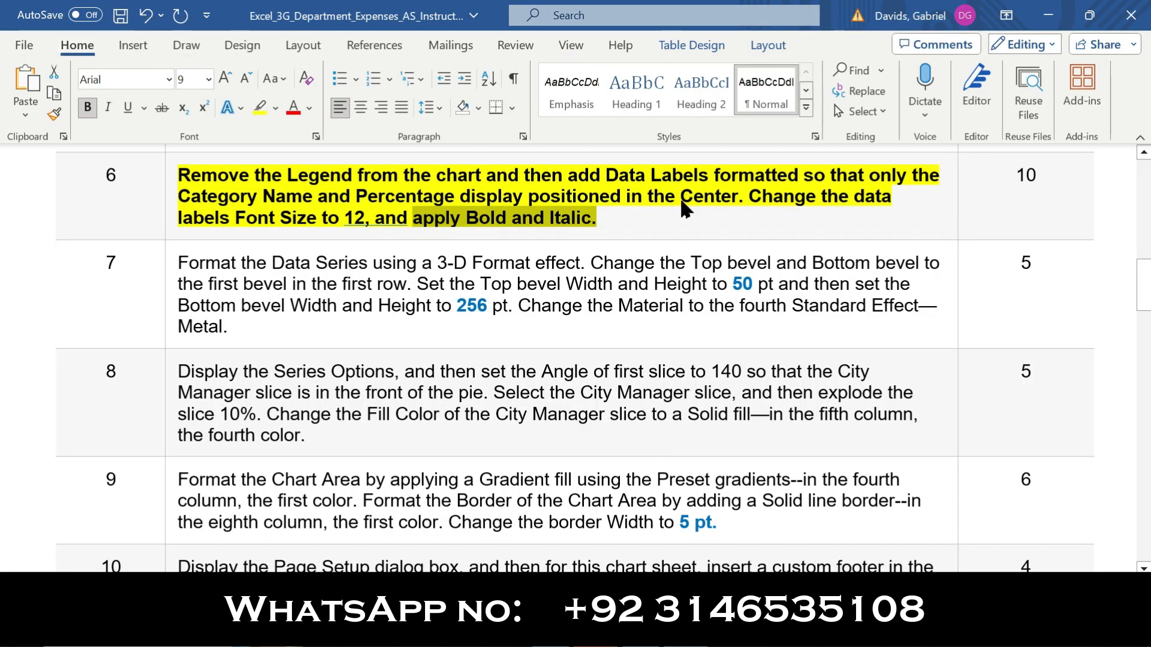
left_click(168, 205)
left_click(185, 171)
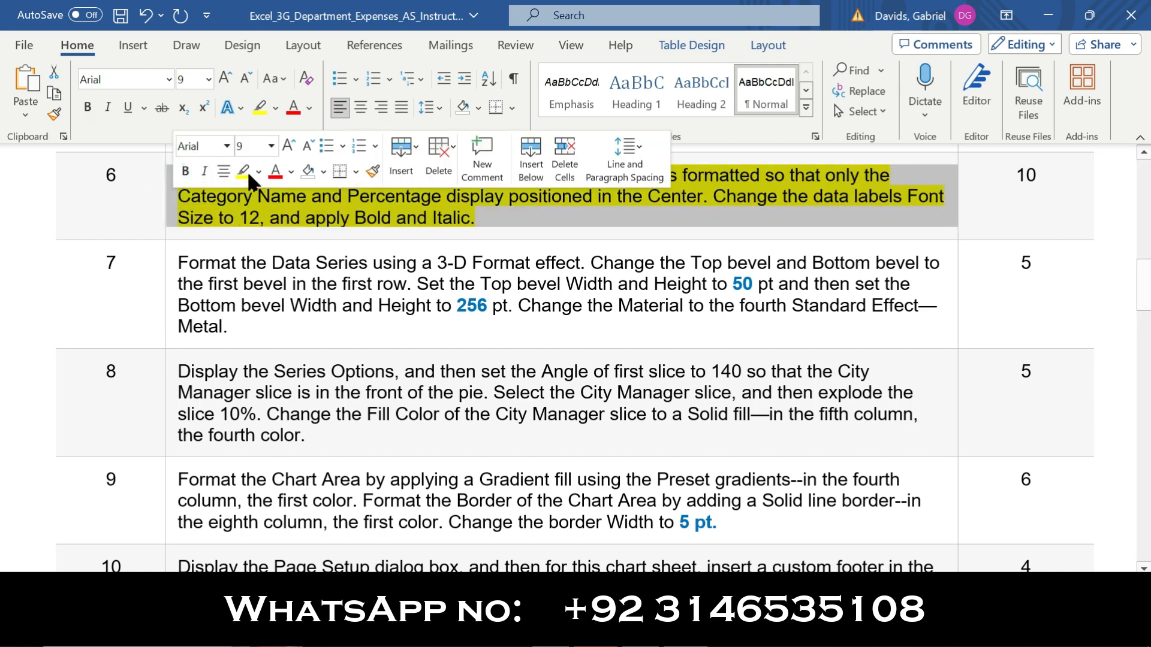
left_click(244, 172)
Make the instruction text of step 7 bold and highlight it in yellow
left_click_drag(1145, 306, 1145, 318)
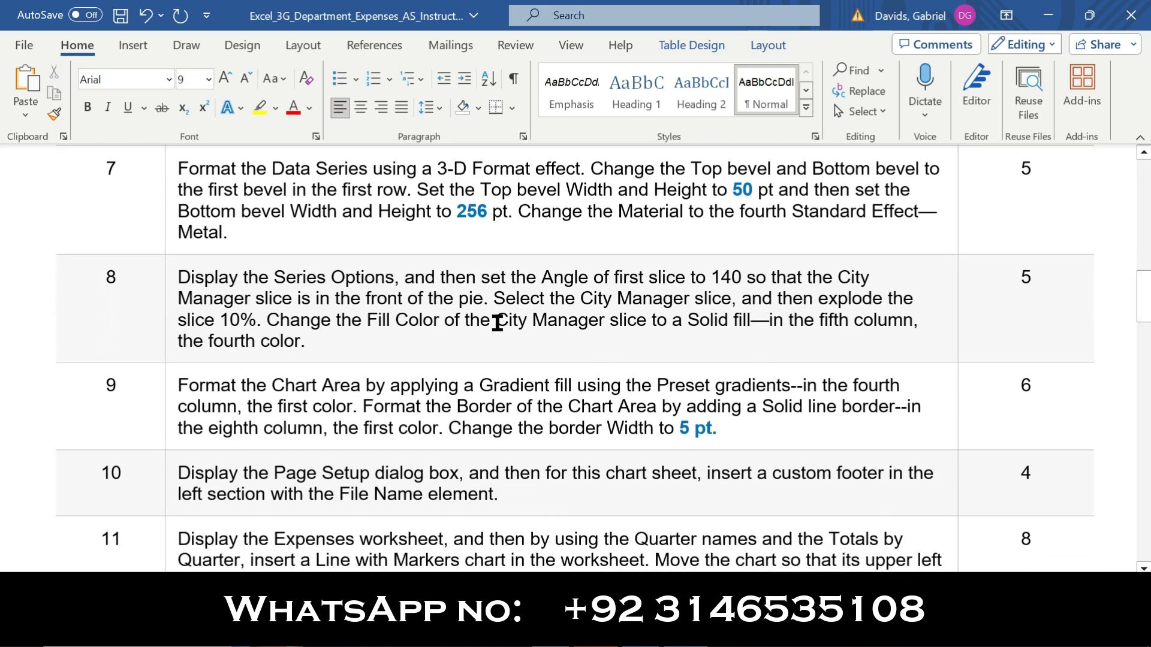
left_click(161, 216)
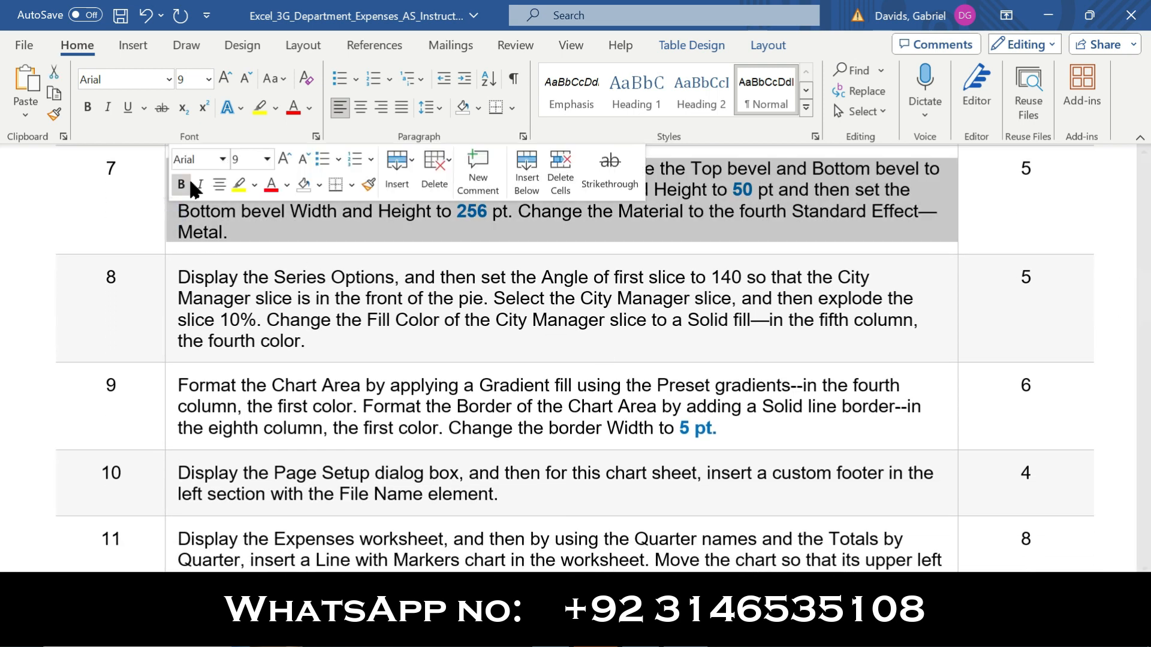
left_click(182, 184)
left_click(239, 185)
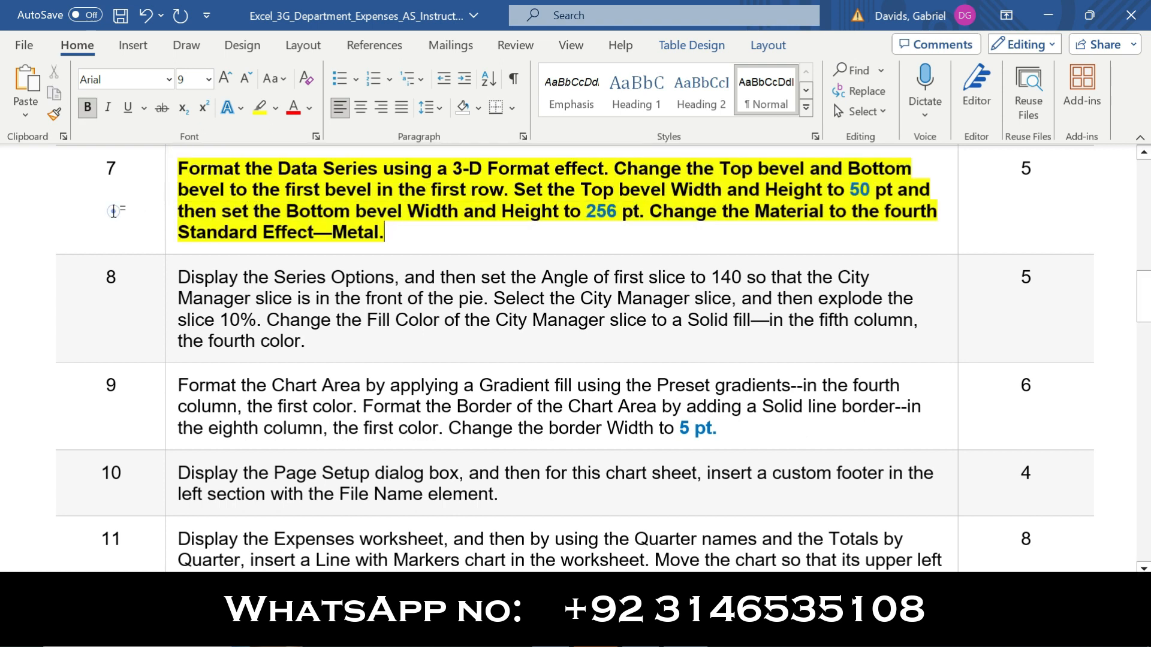
Review the 3-D Format instruction for the data series in step 7 and return to the Excel chart
left_click_drag(179, 170, 602, 165)
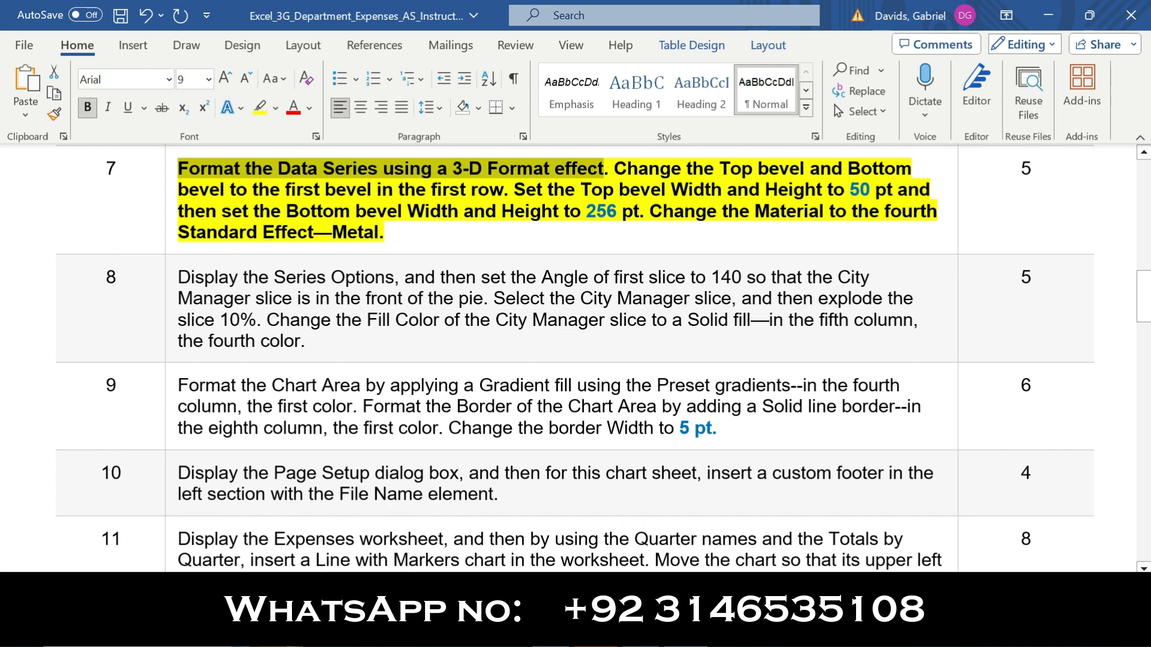
mouse_move(639, 637)
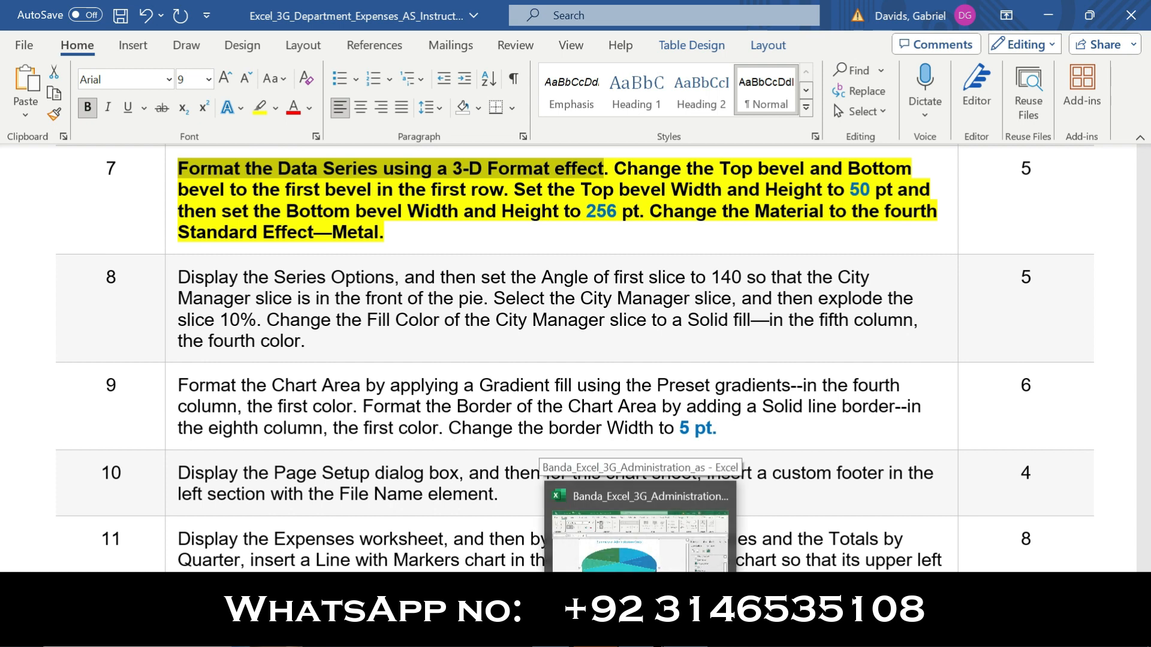
left_click(640, 540)
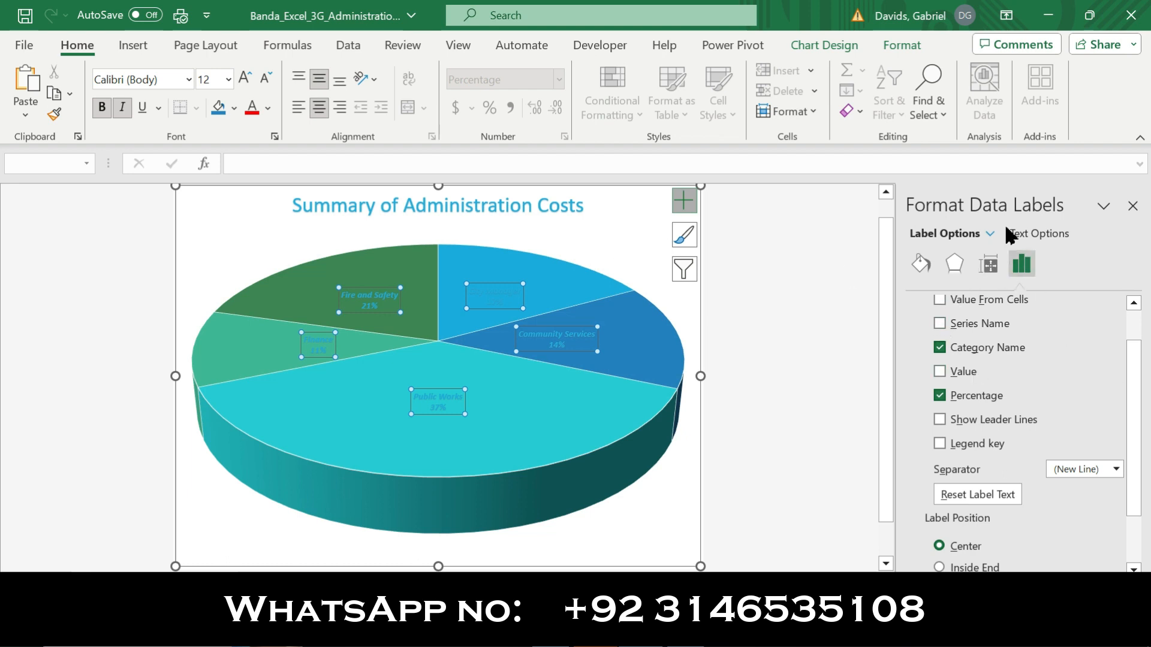
Display the 3-D Format effect settings for the pie chart's data labels
left_click(995, 262)
left_click(1014, 265)
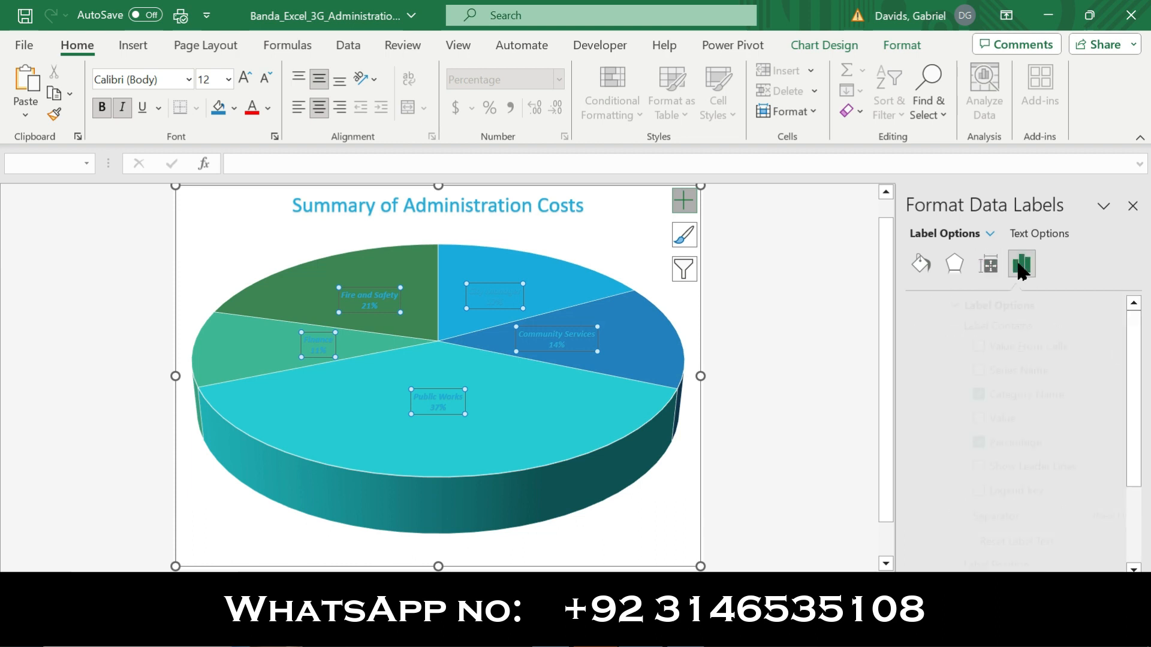
left_click(957, 268)
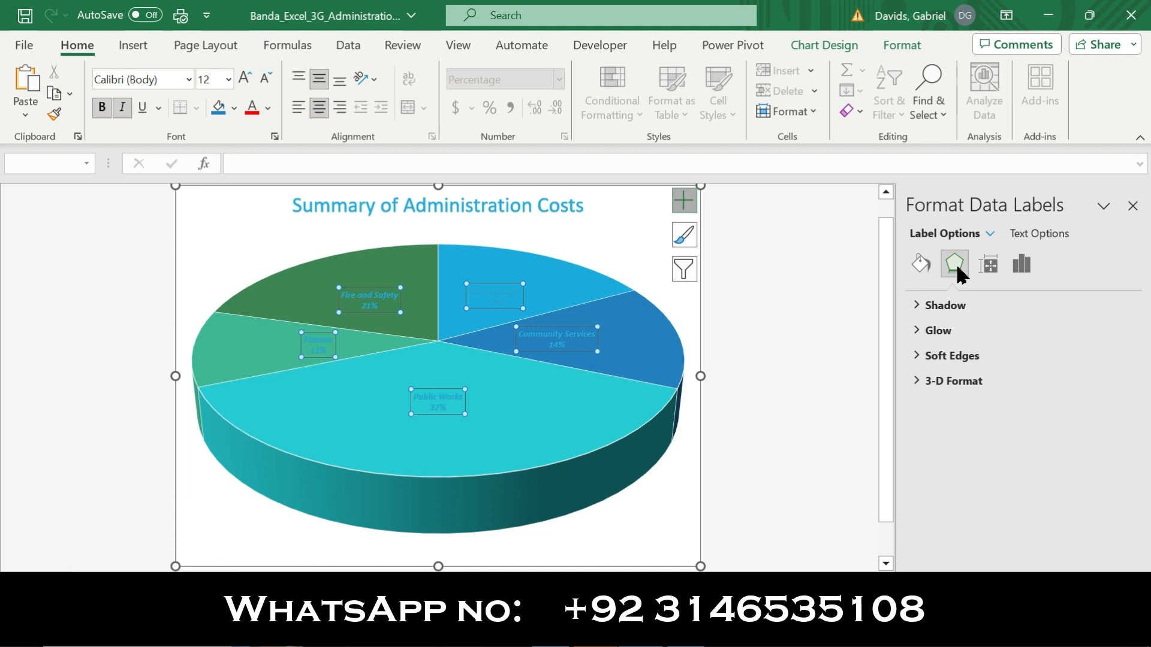
left_click(966, 381)
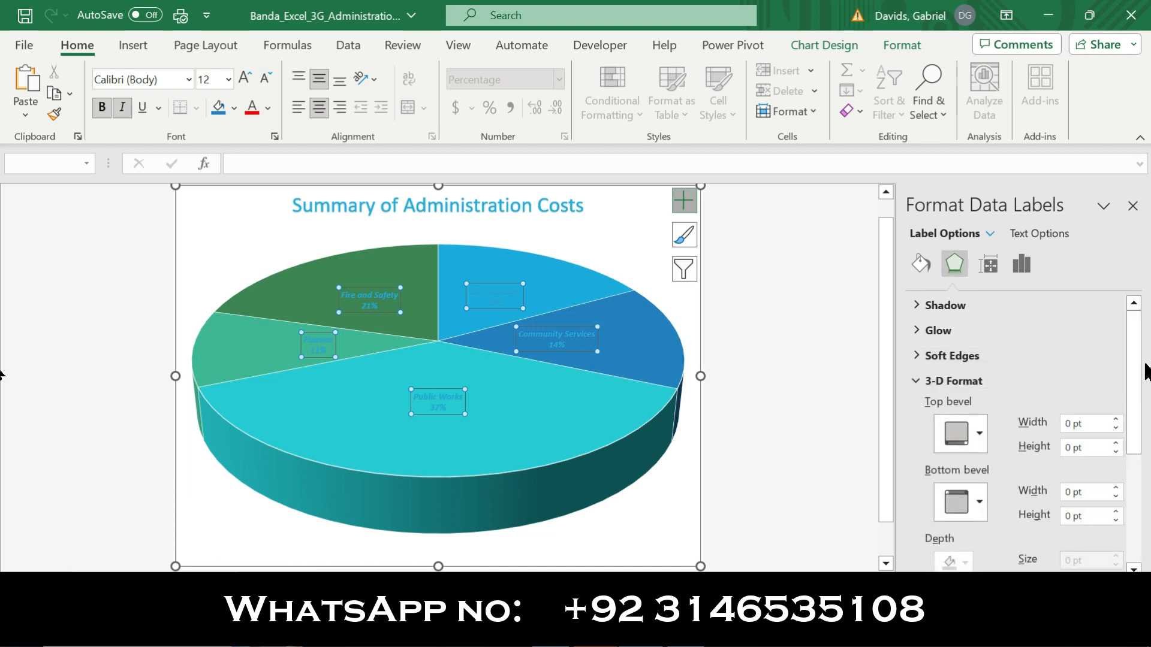
scroll(1140, 366, "down", 3)
Check the bevel instruction of step 7 in Word and try applying the first-row first bevel as the data labels' top bevel in Excel
key("alt+Tab")
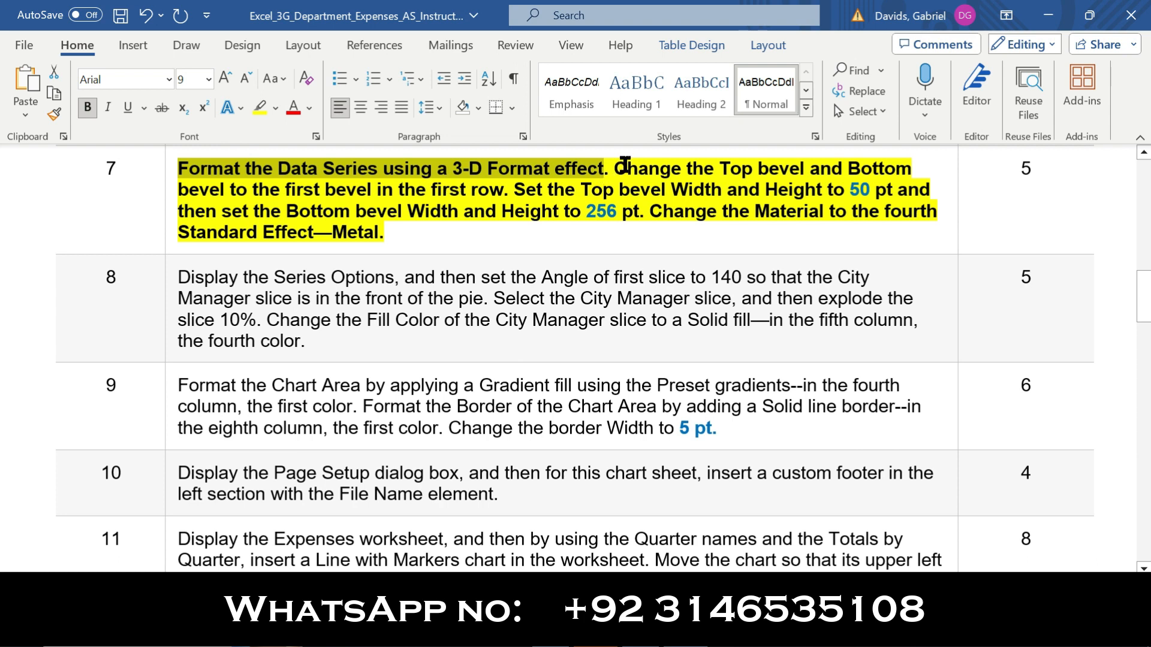
left_click_drag(617, 166, 912, 168)
mouse_move(513, 172)
left_mouse_down()
mouse_move(244, 191)
mouse_move(505, 188)
left_mouse_up()
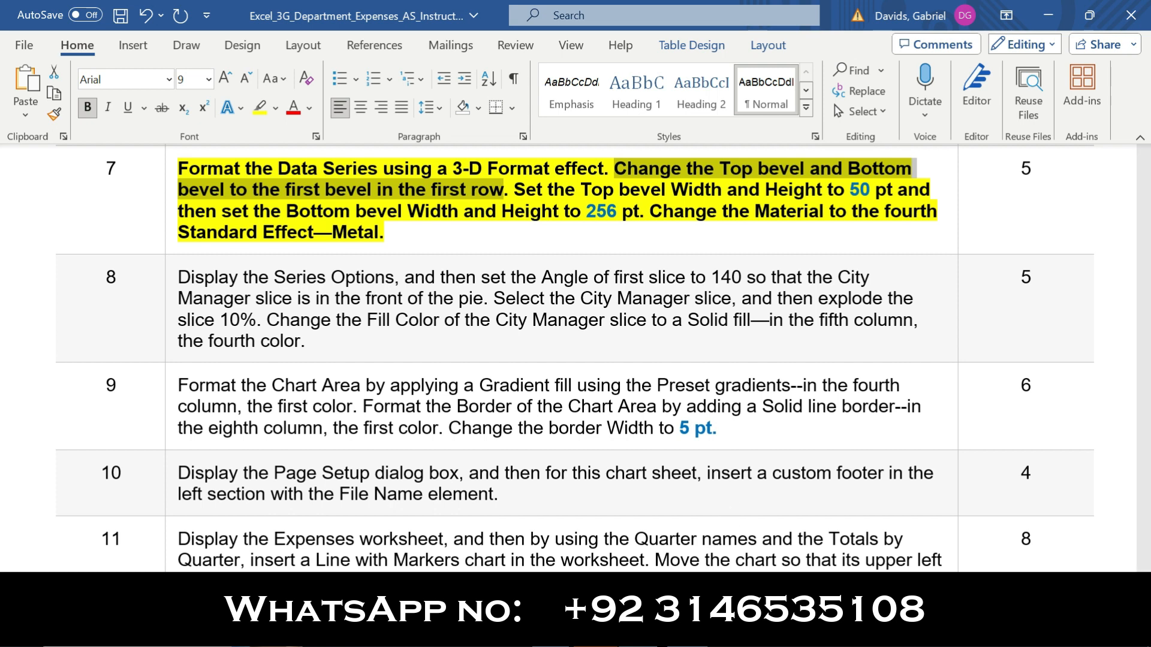
left_click(640, 636)
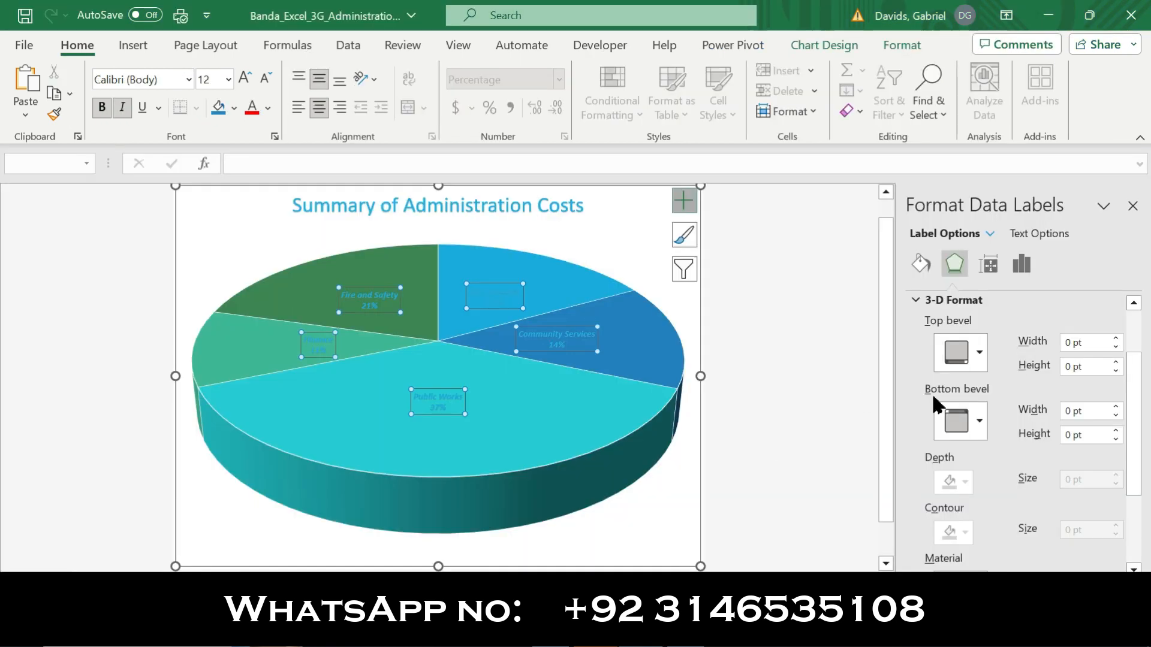
left_click(976, 360)
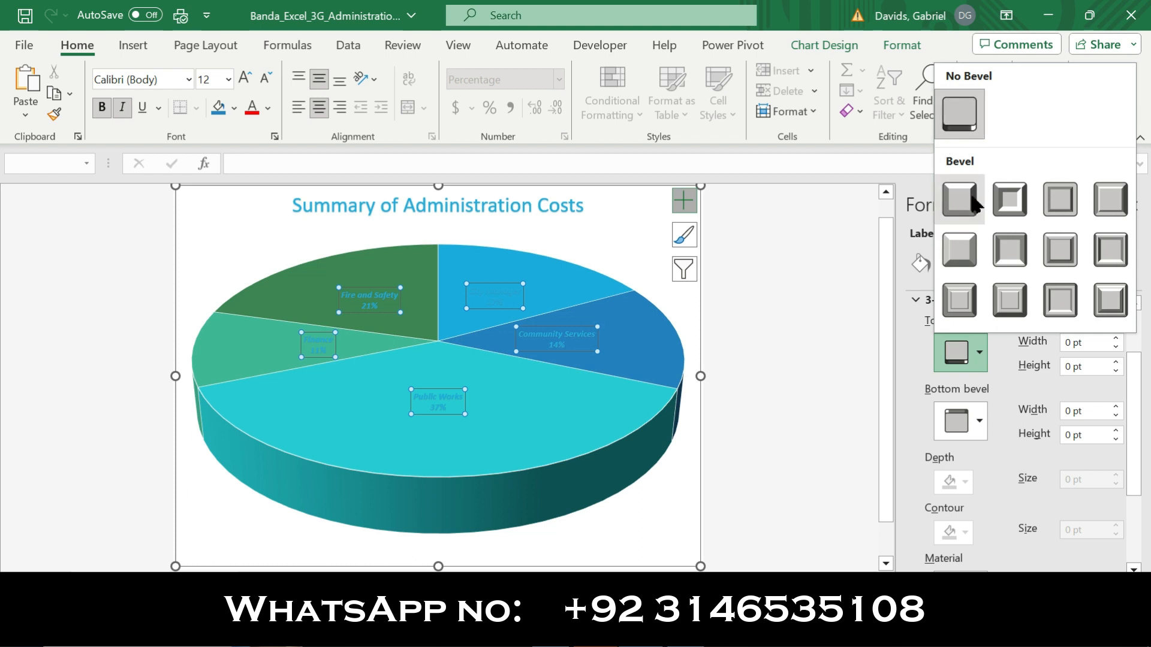
left_click(976, 204)
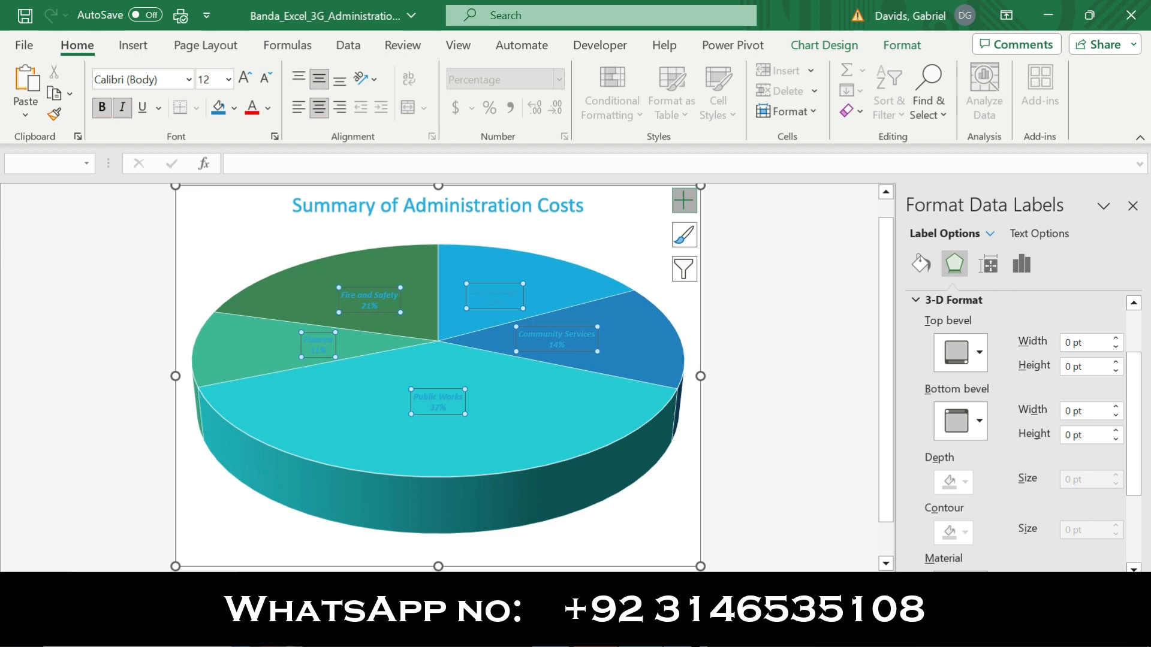
Reread step 7's bevel instructions in Word and try applying the first-row first bevel as the data labels' bottom bevel in Excel
left_click(677, 630)
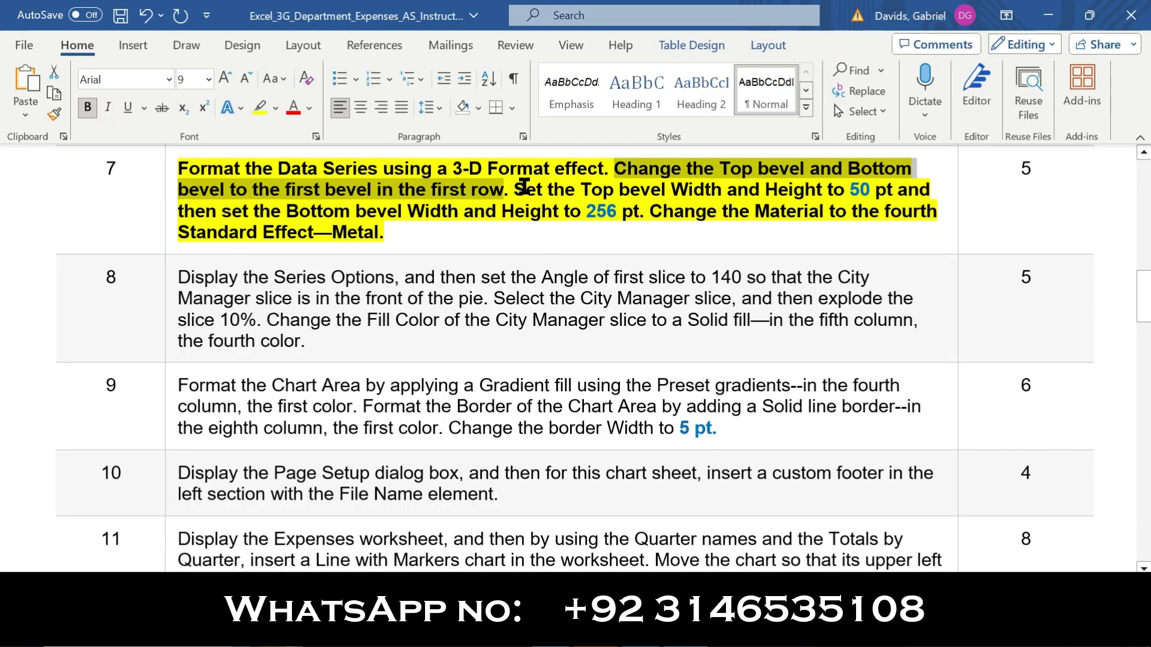
left_click_drag(518, 189, 645, 213)
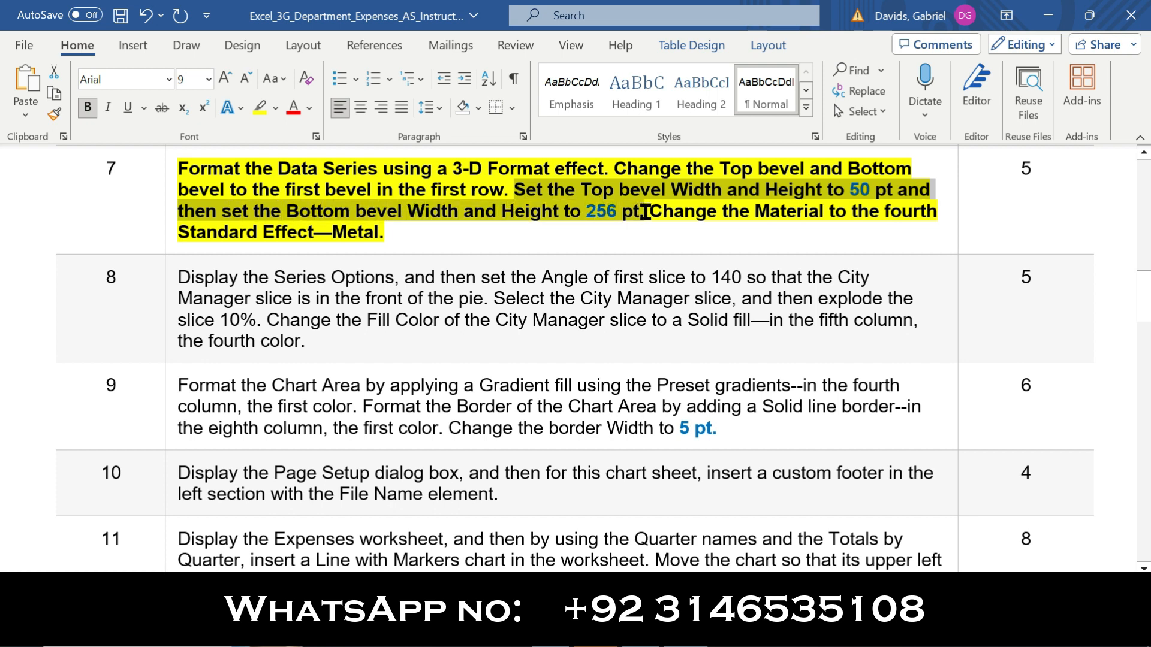
left_click(645, 211)
left_click_drag(611, 169, 850, 169)
left_click_drag(506, 179, 456, 187)
left_click_drag(488, 189, 503, 189)
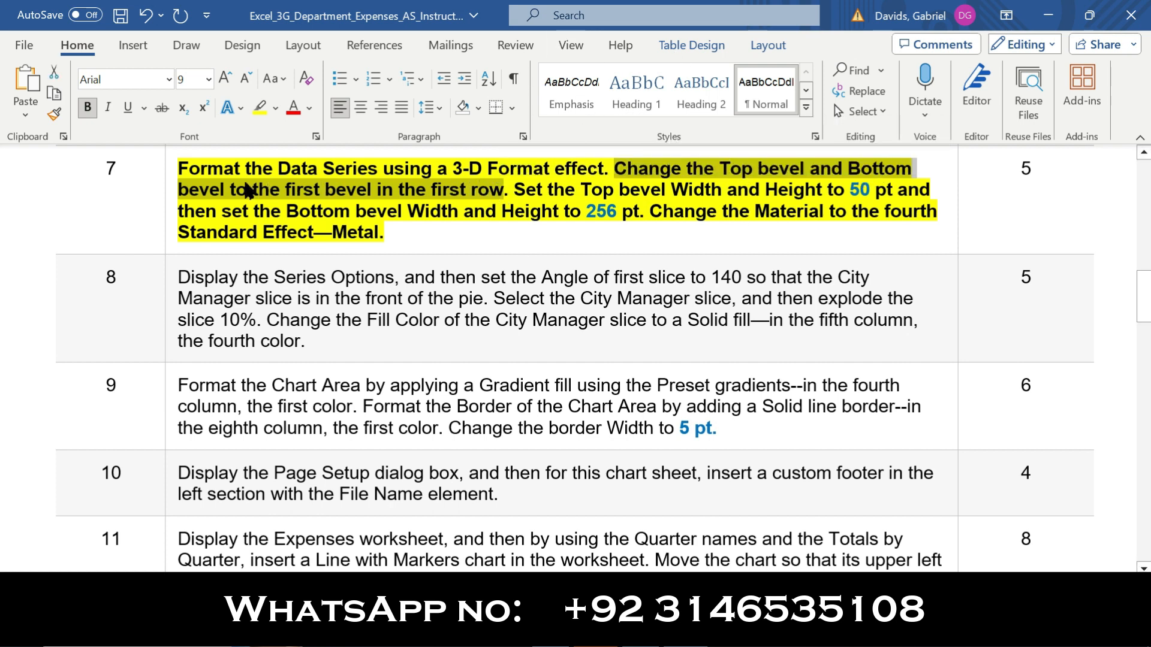
left_click(682, 629)
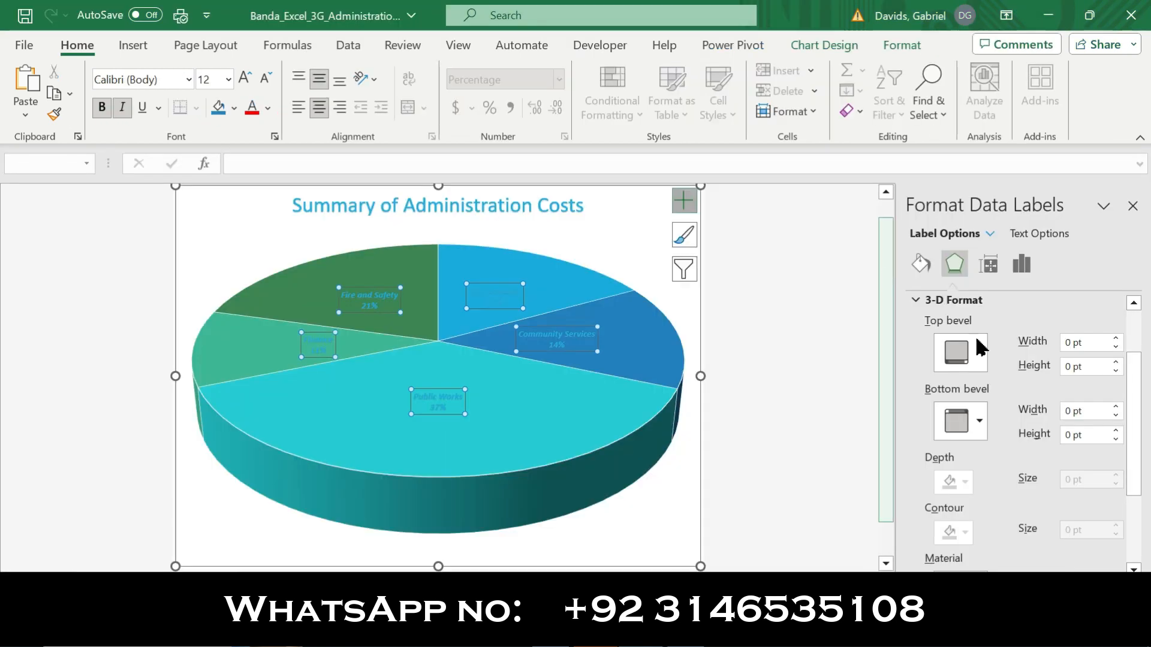
left_click(979, 420)
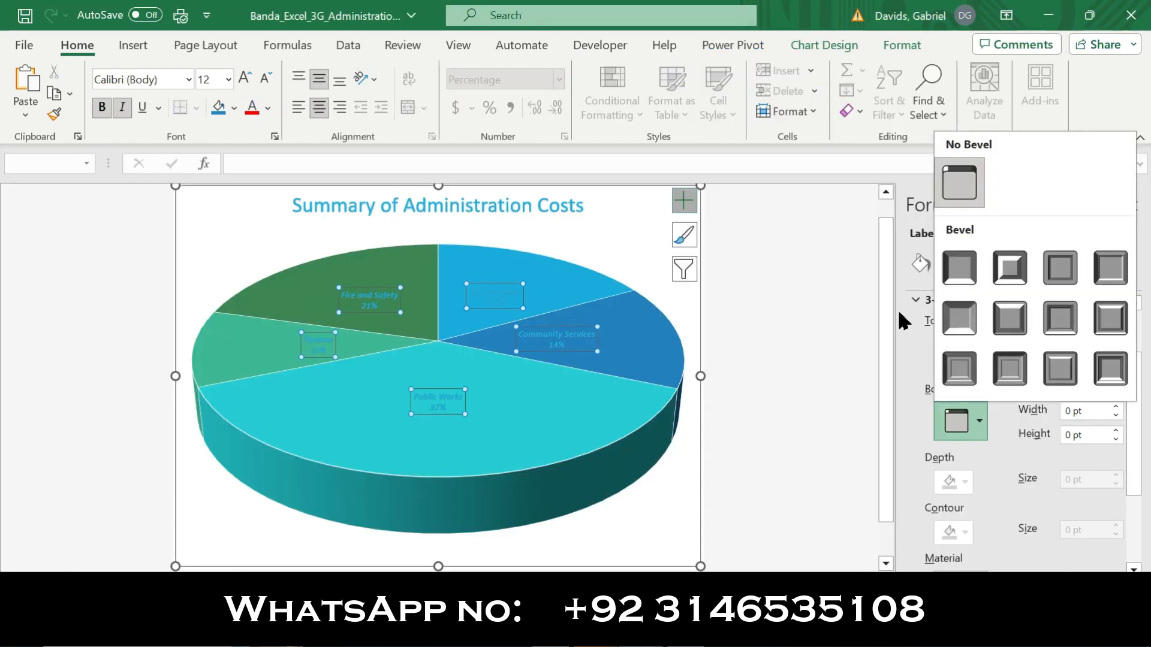
left_click(955, 283)
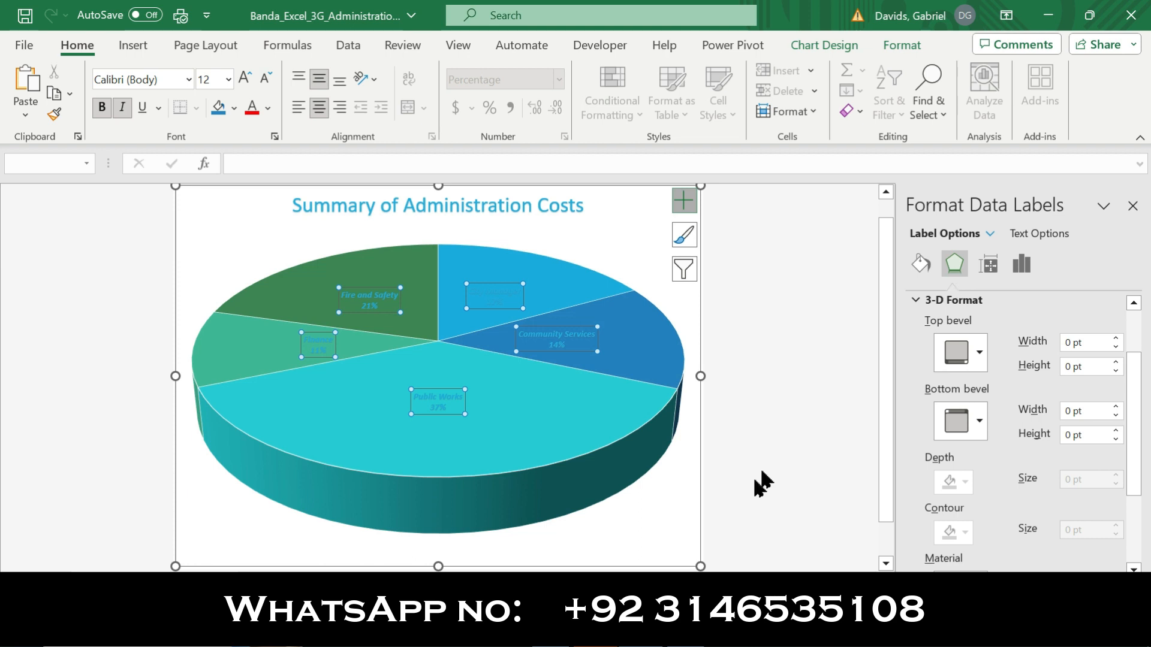
Review the top bevel size instruction in Word and try to change the data labels' top bevel width in Excel
left_click(647, 630)
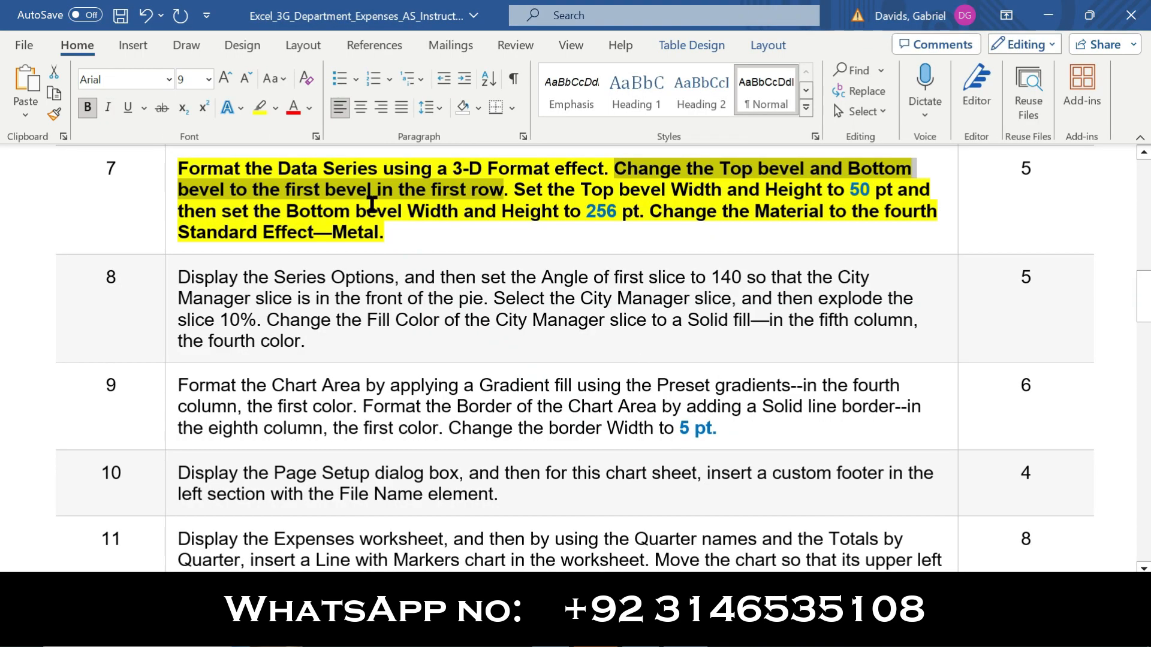
left_click_drag(515, 192, 859, 187)
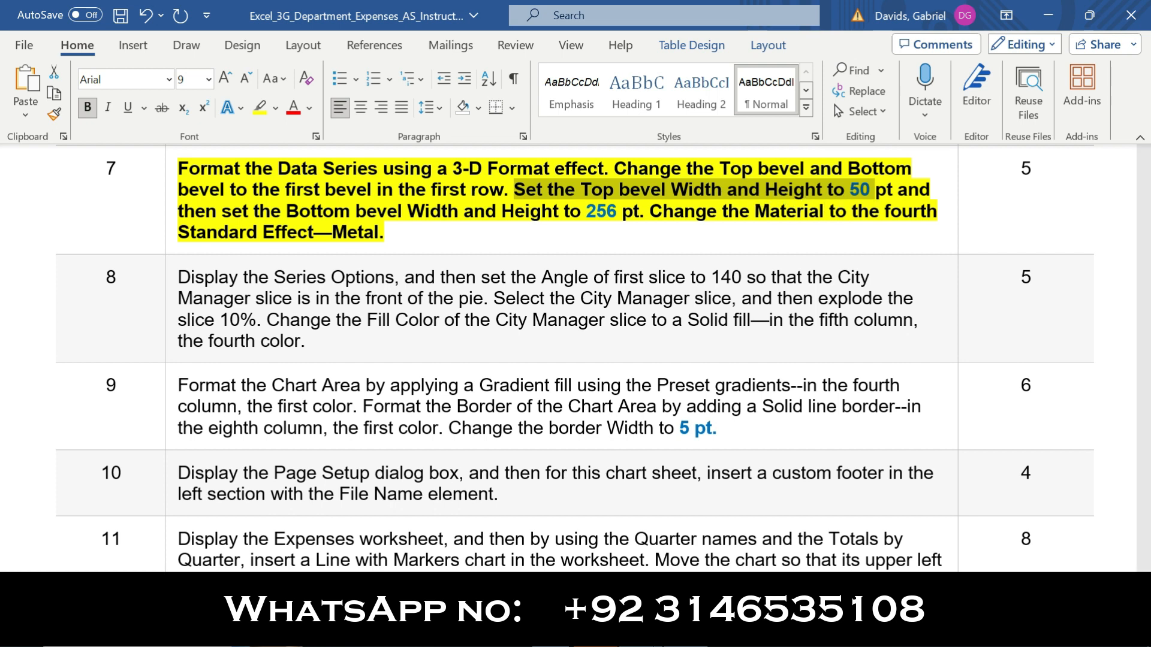
left_click(640, 631)
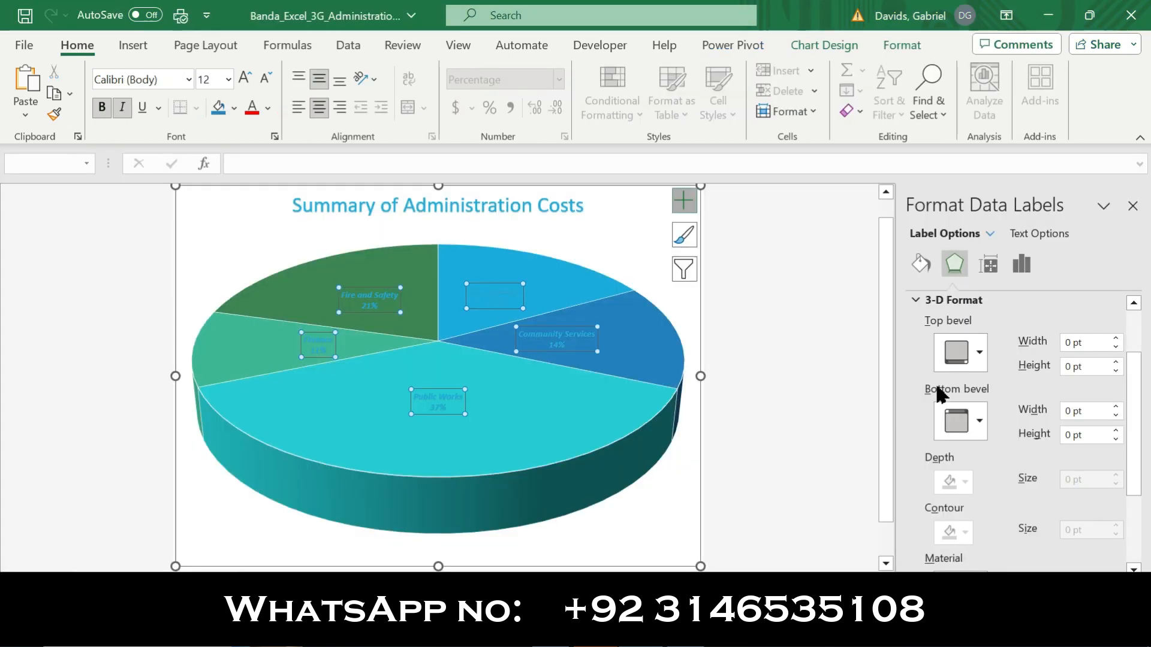
left_click(1071, 343)
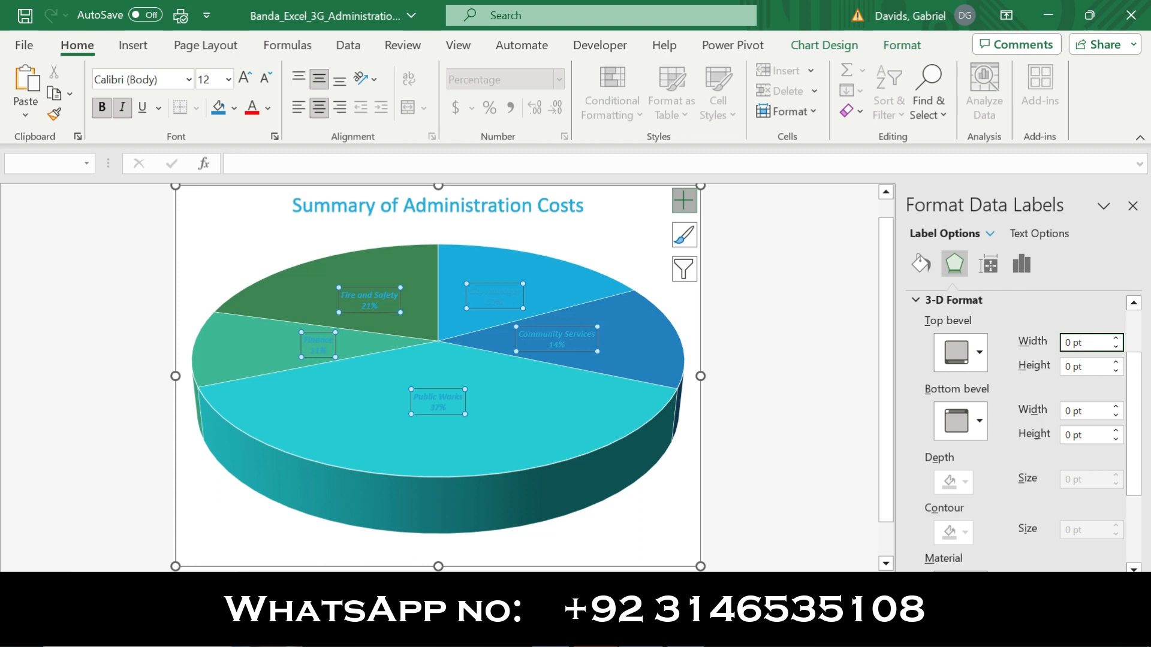
left_click(1115, 346)
left_click(1117, 339)
left_click(585, 352)
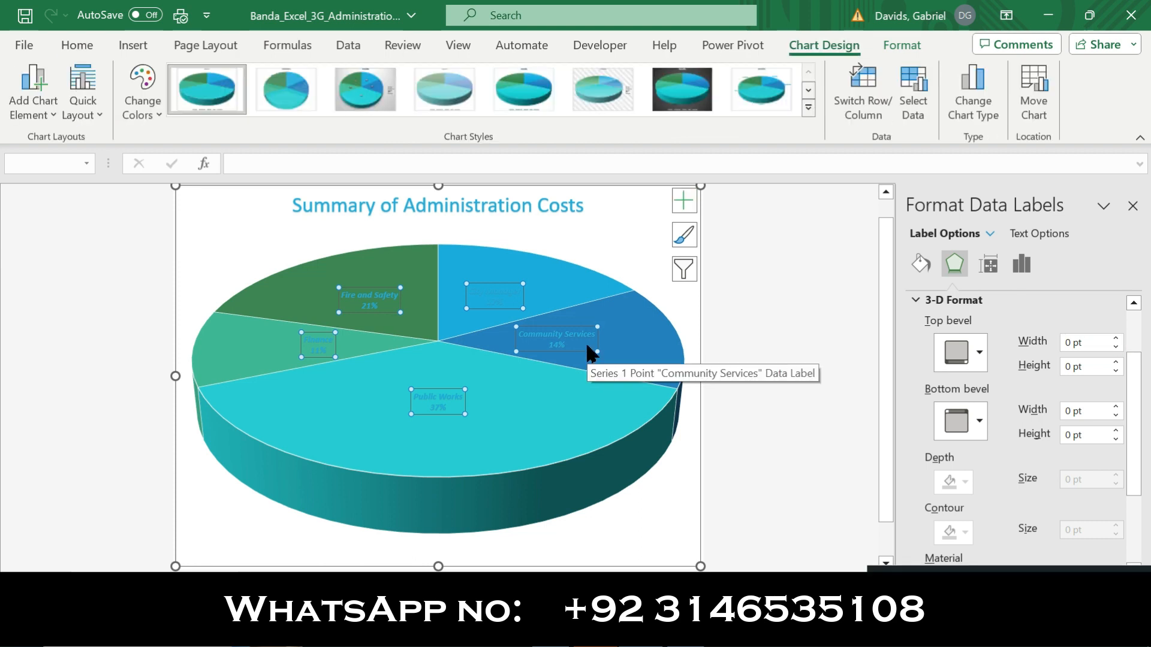
Recheck the bevel style in the Word instructions and apply the first bevel in the first row as the chart area's top and bottom bevel
key("alt")
key("alt+Tab")
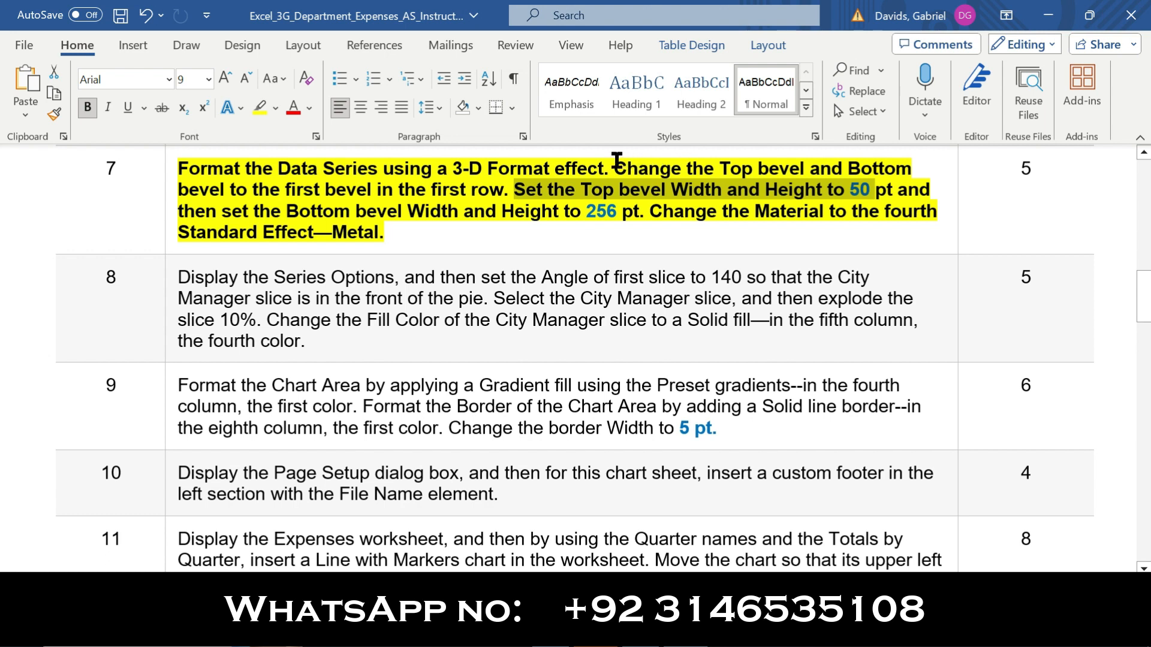
left_click_drag(614, 167, 739, 157)
left_click_drag(808, 165, 511, 190)
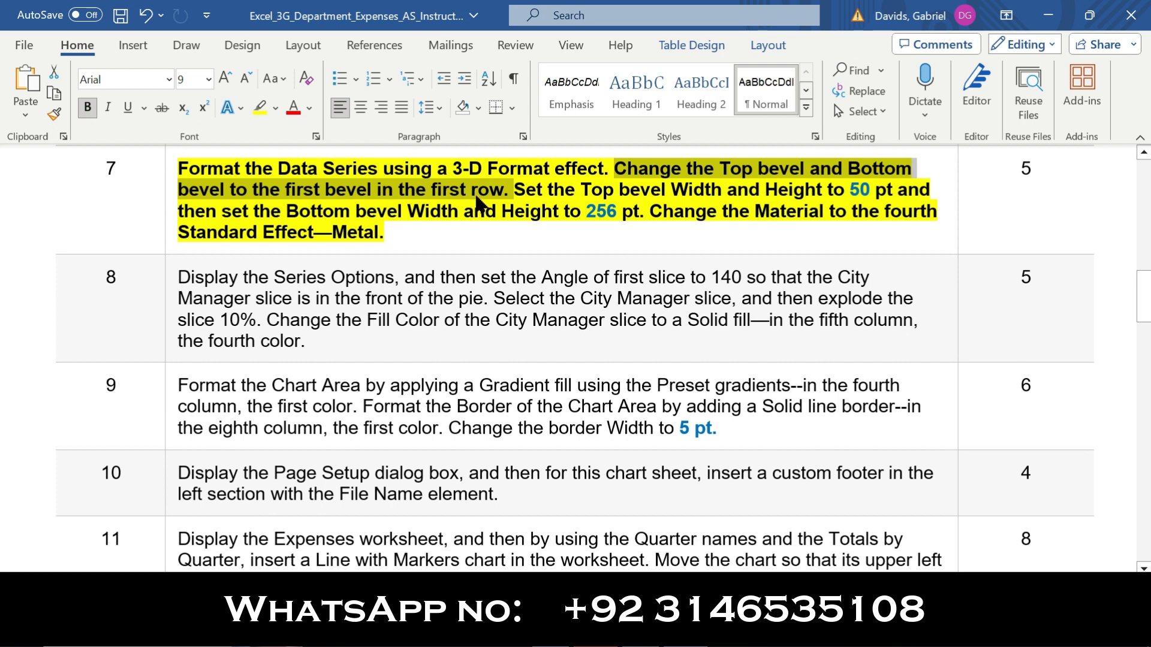
left_click(744, 634)
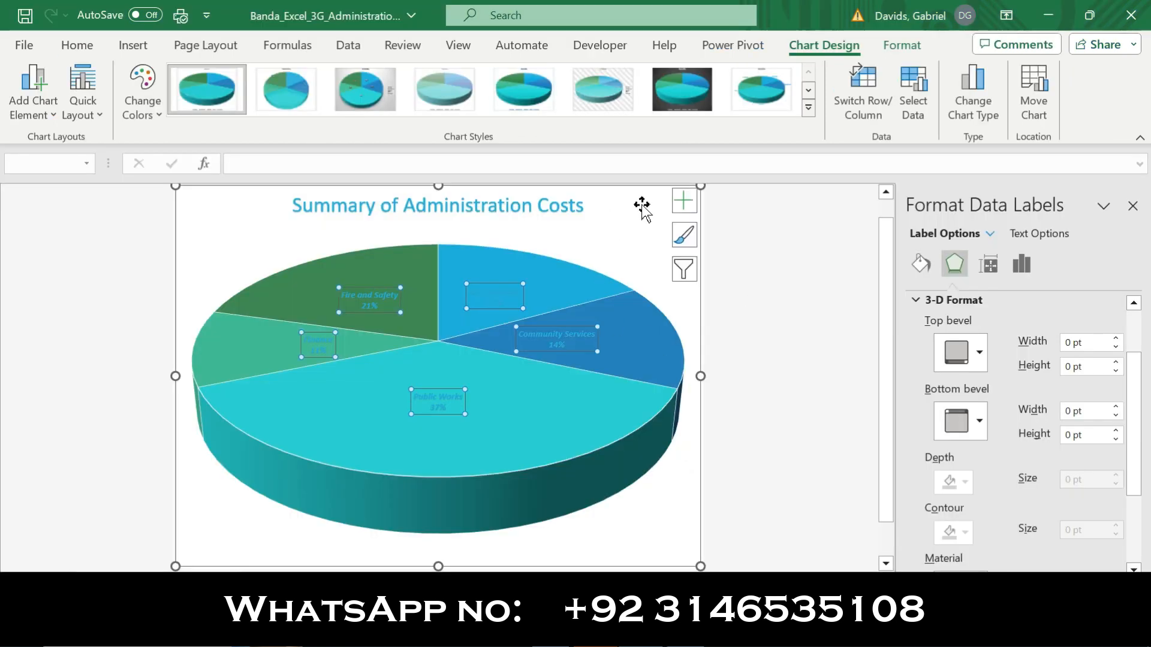
left_click(634, 220)
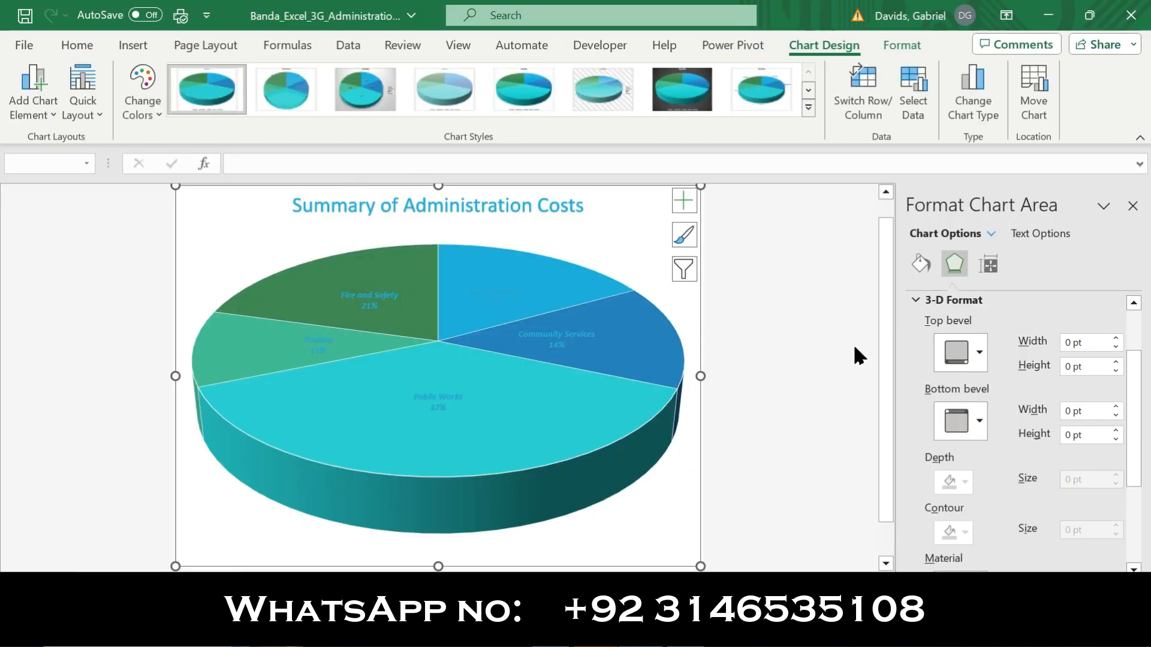
left_click(979, 352)
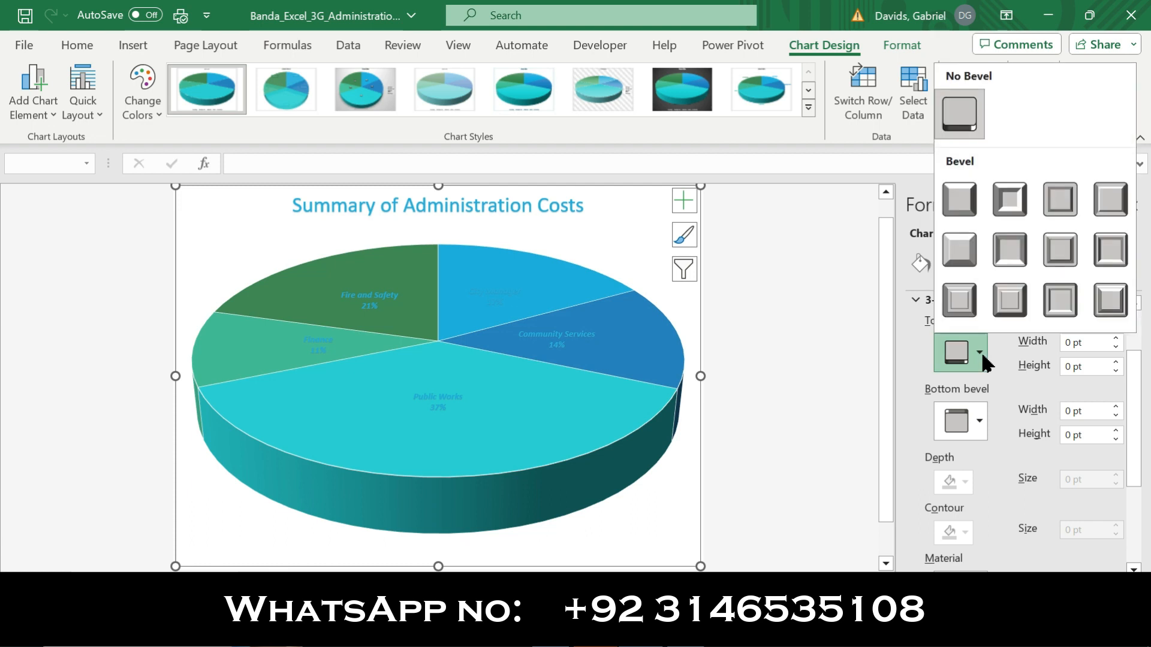
left_click(959, 199)
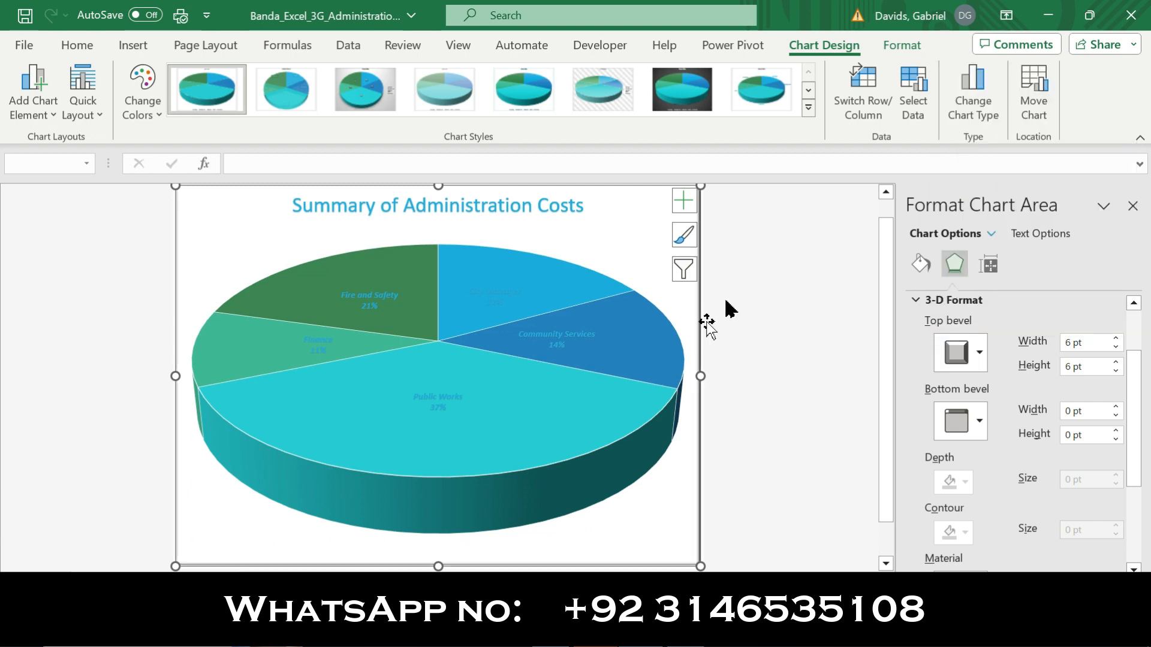
left_click(982, 423)
left_click(960, 267)
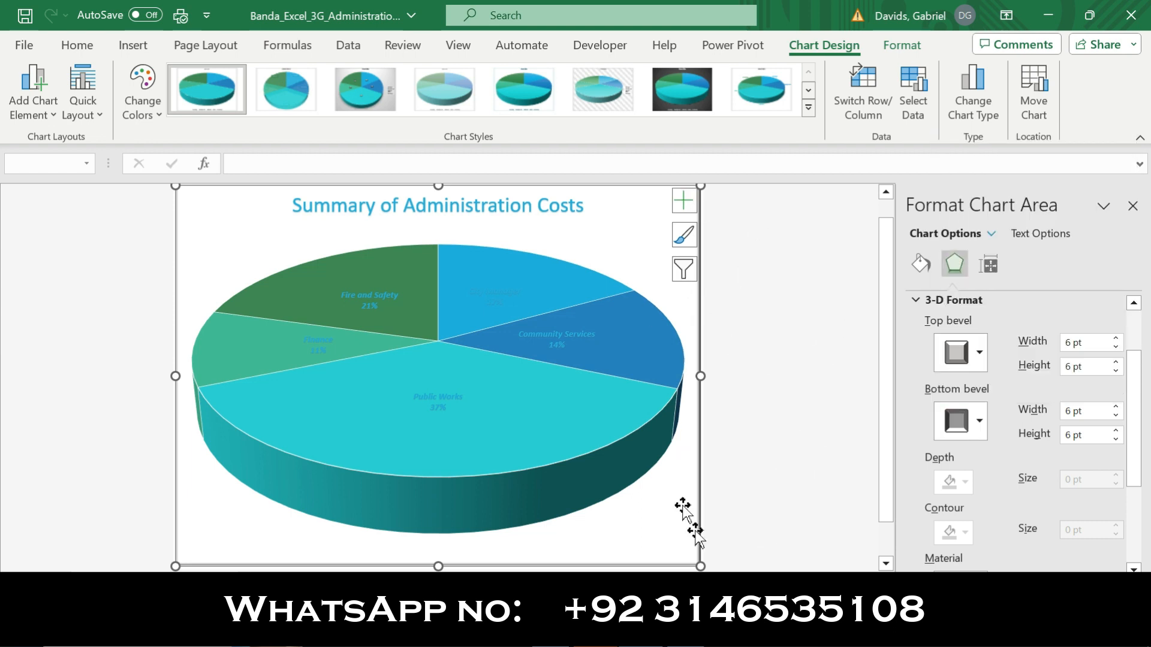
Check the top bevel size in the Word instructions and set the chart area's top bevel width and height to 50 pt in Excel
key("alt+Tab")
left_click_drag(515, 190, 860, 198)
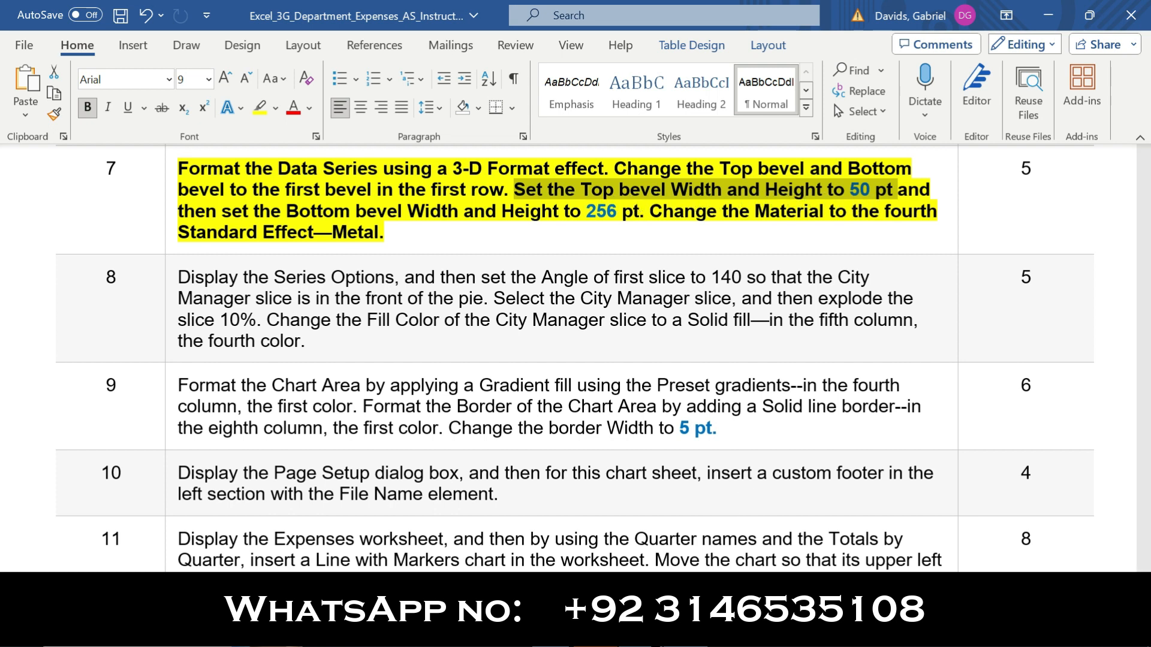
left_click(684, 632)
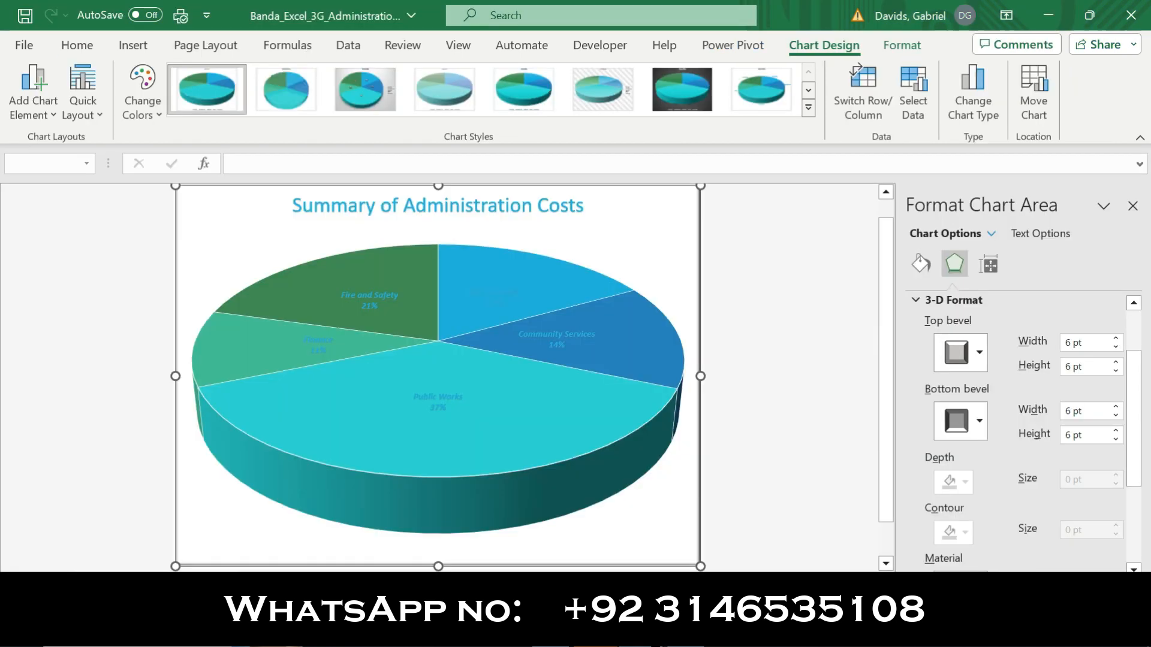
left_click(1116, 340)
left_click(1072, 344)
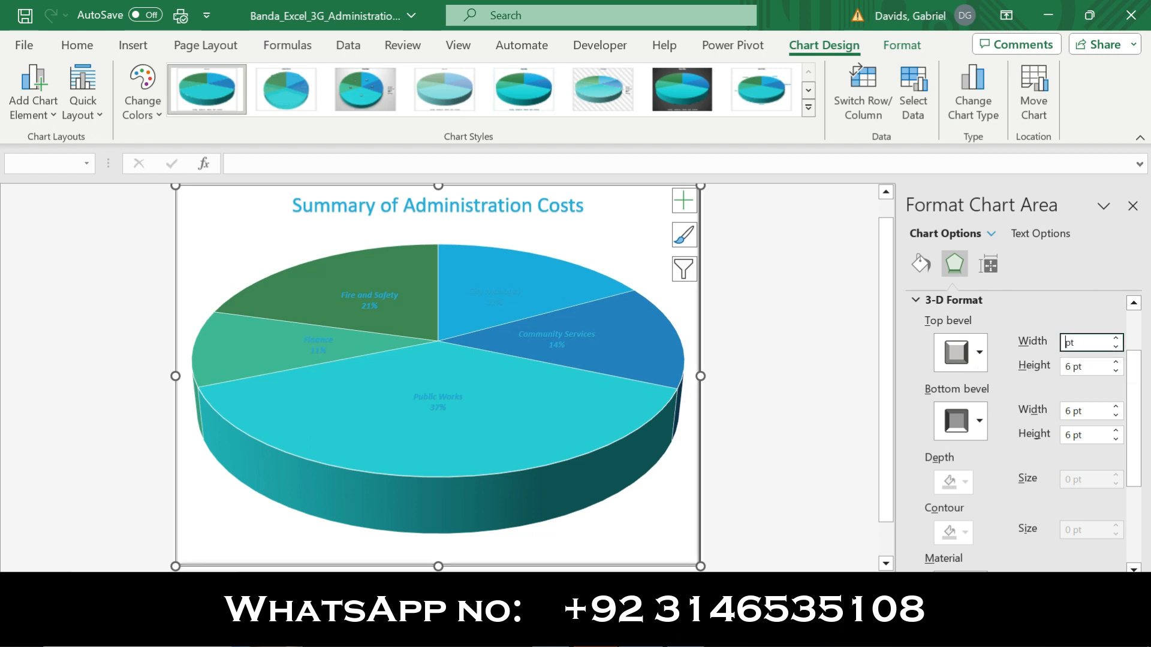
type("50")
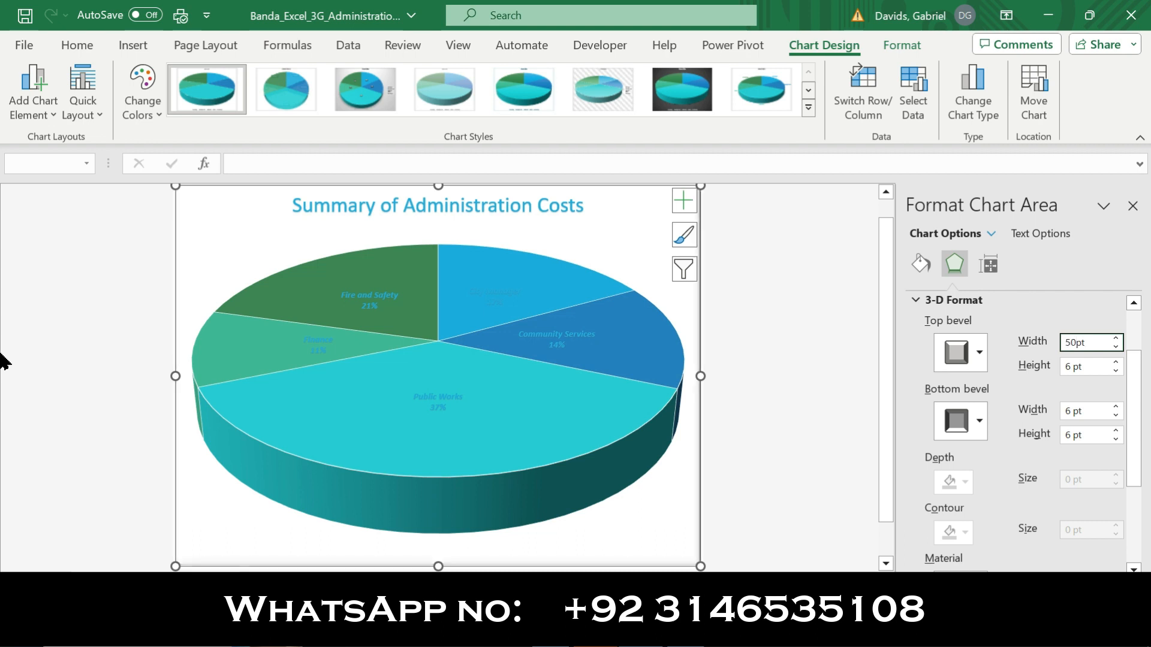
left_click(1075, 367)
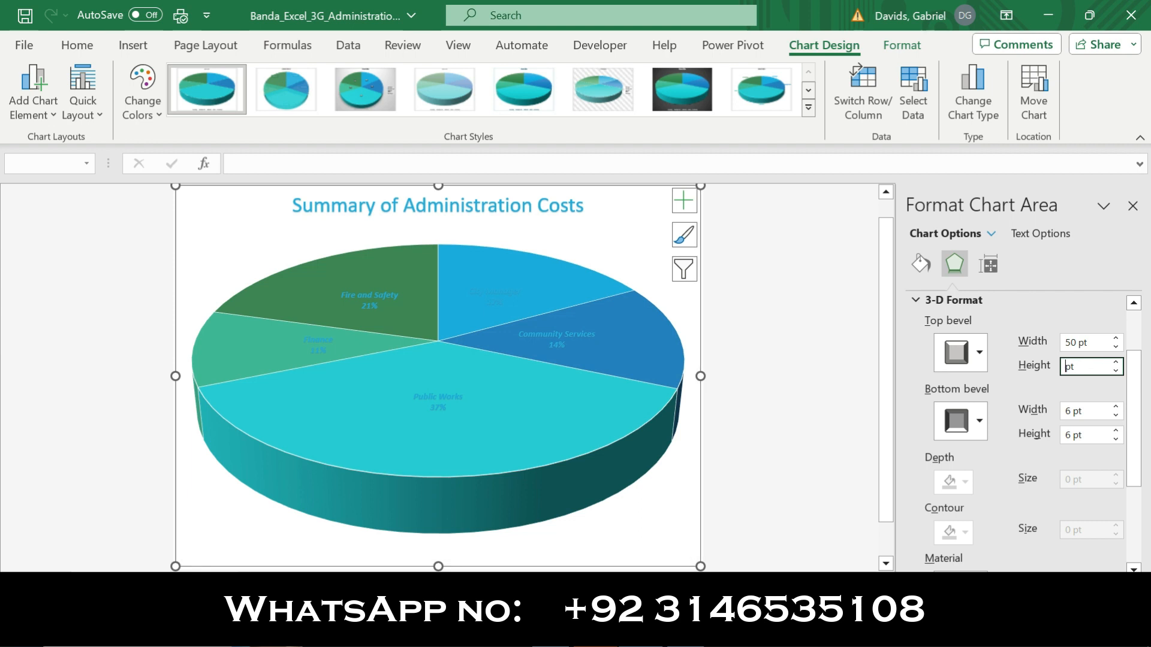
type("50")
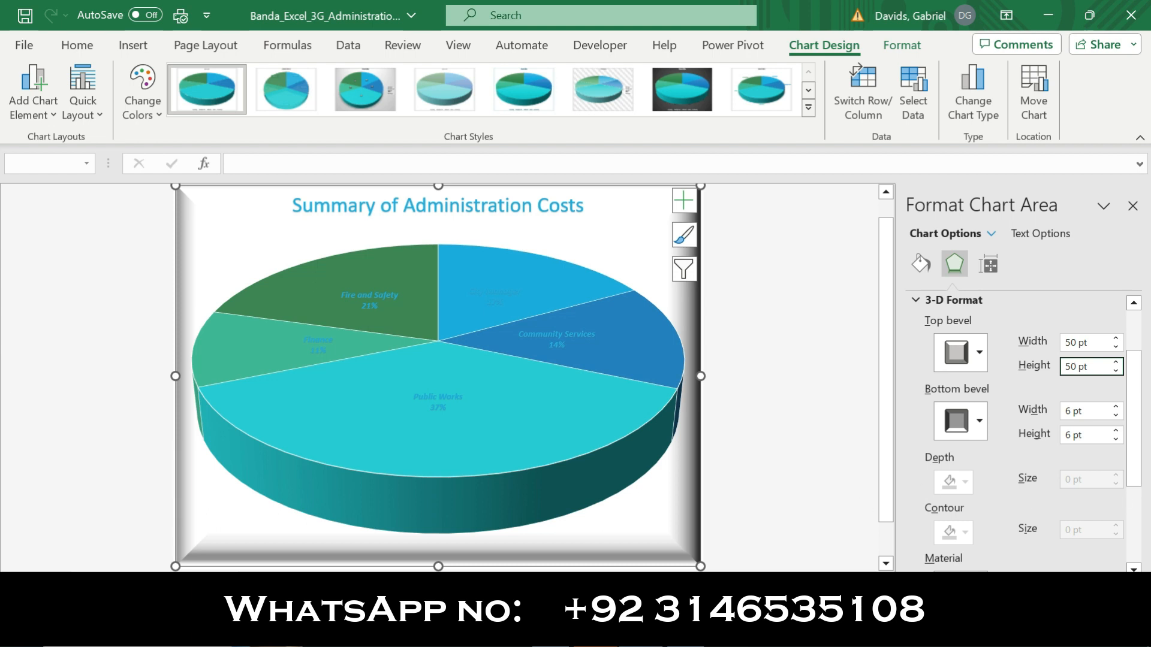
Check the bottom bevel size in the Word instructions and set the chart area's bottom bevel width and height to 256 pt in Excel
key("alt+Tab")
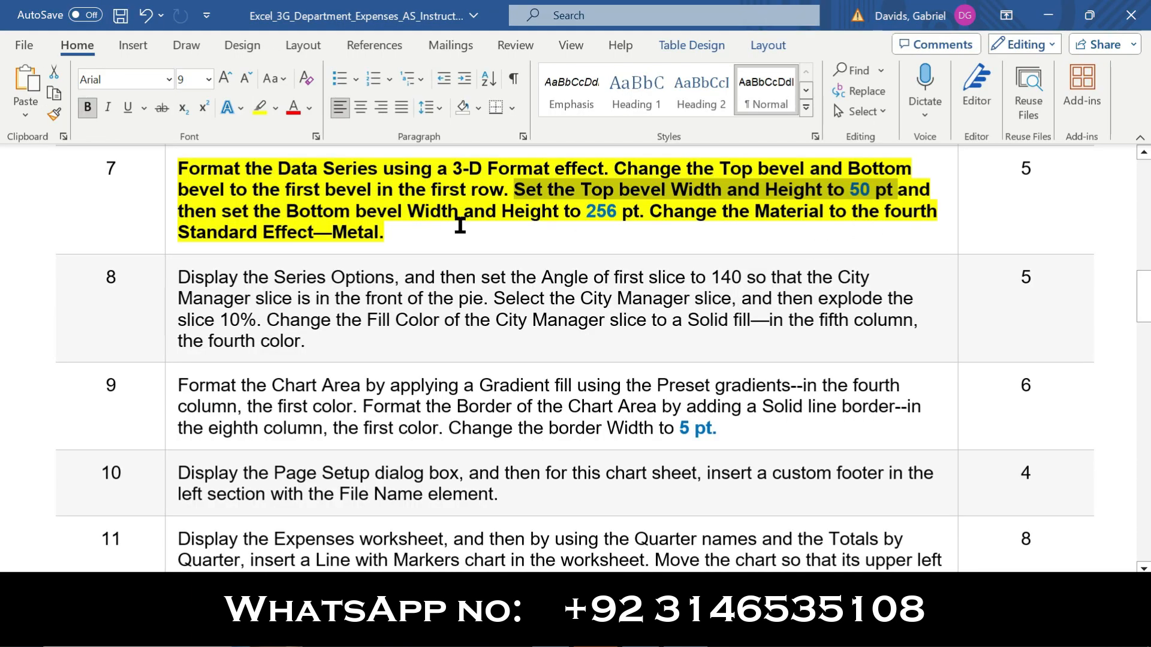
left_click_drag(187, 213, 647, 216)
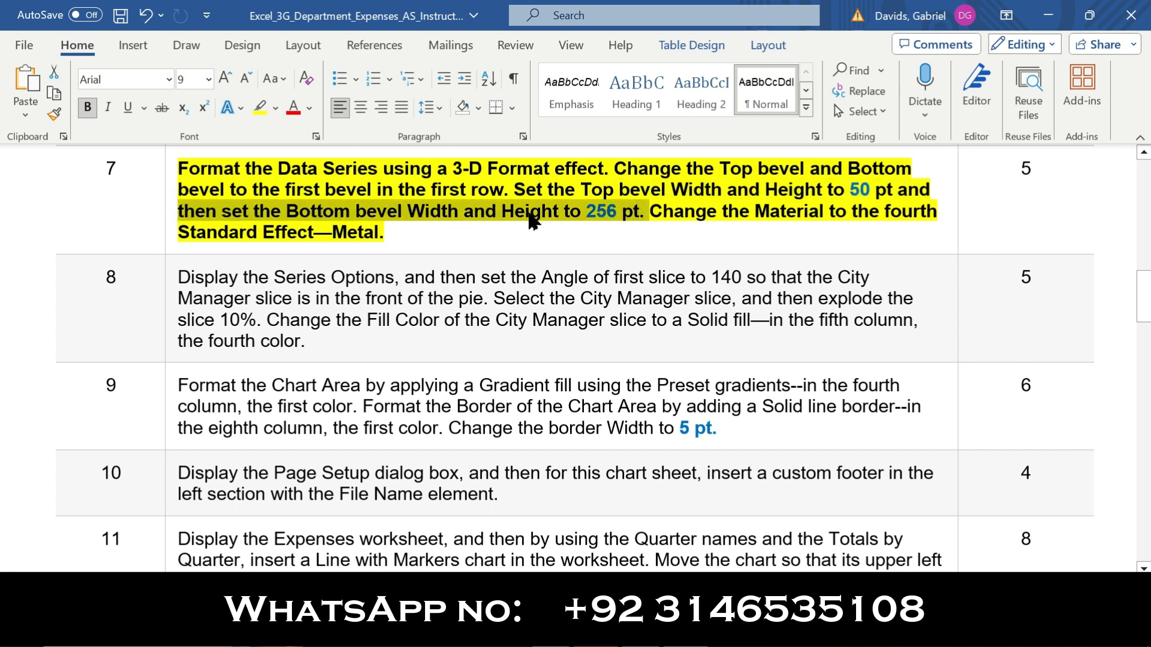
left_click(658, 635)
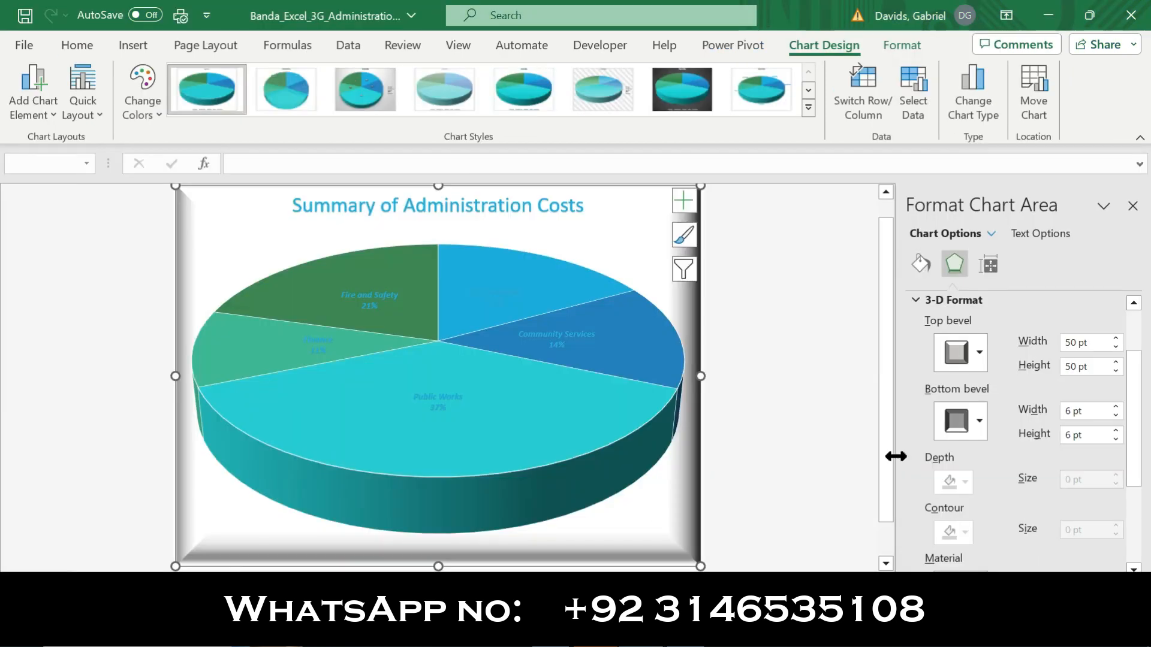
left_click(1067, 415)
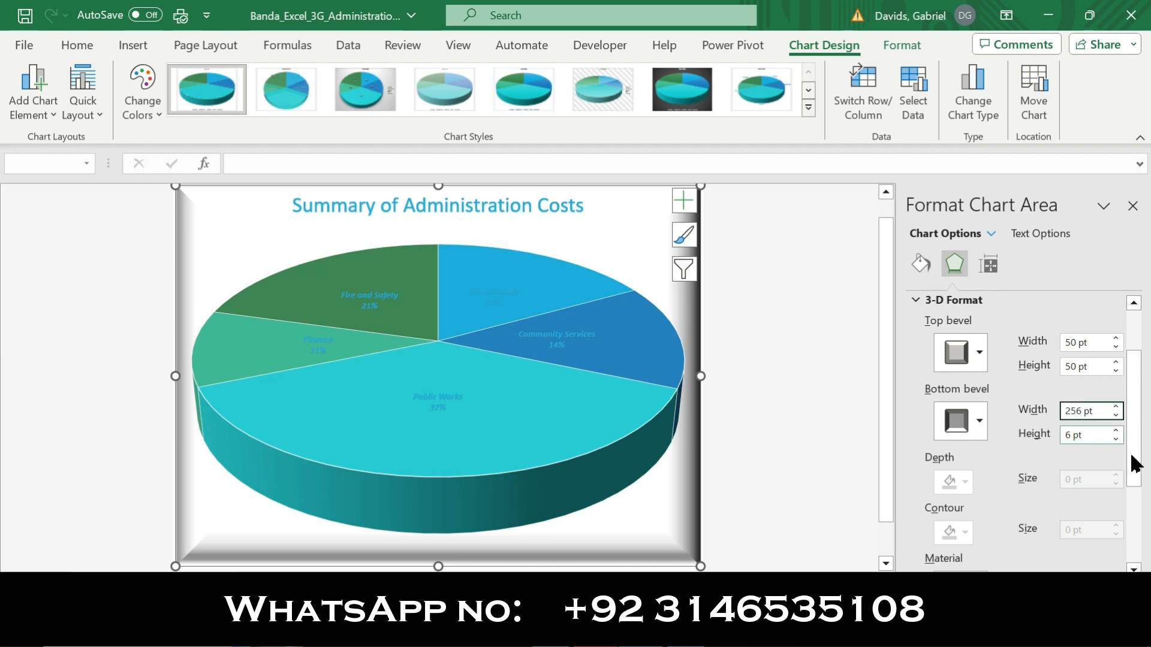
key("Tab")
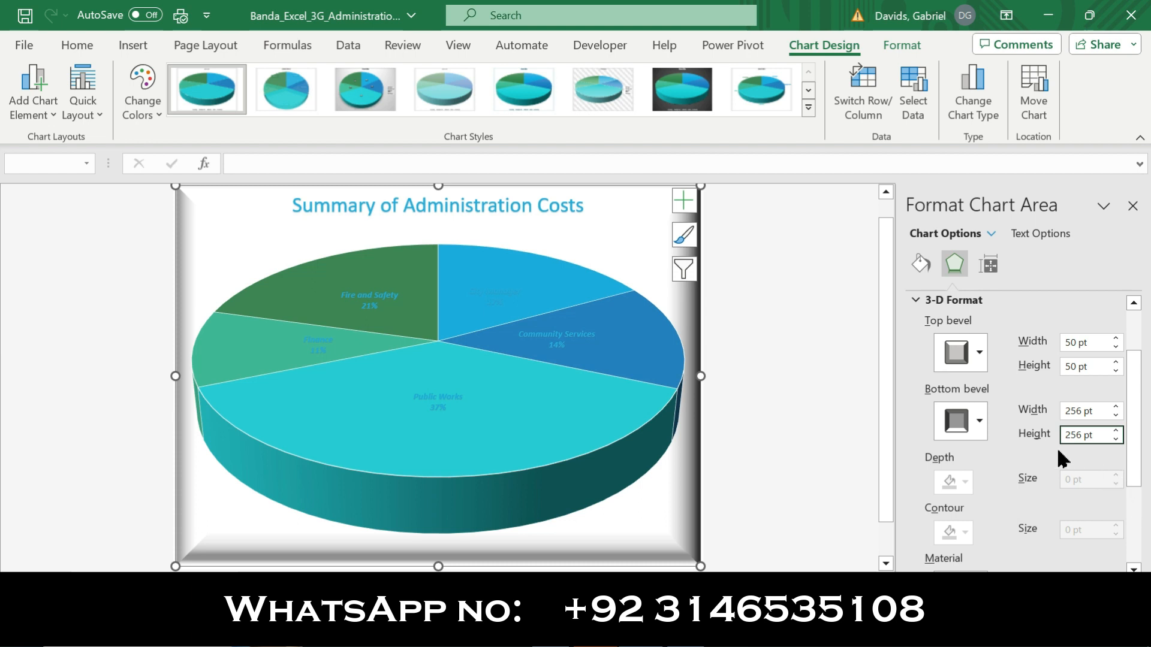
left_click(850, 419)
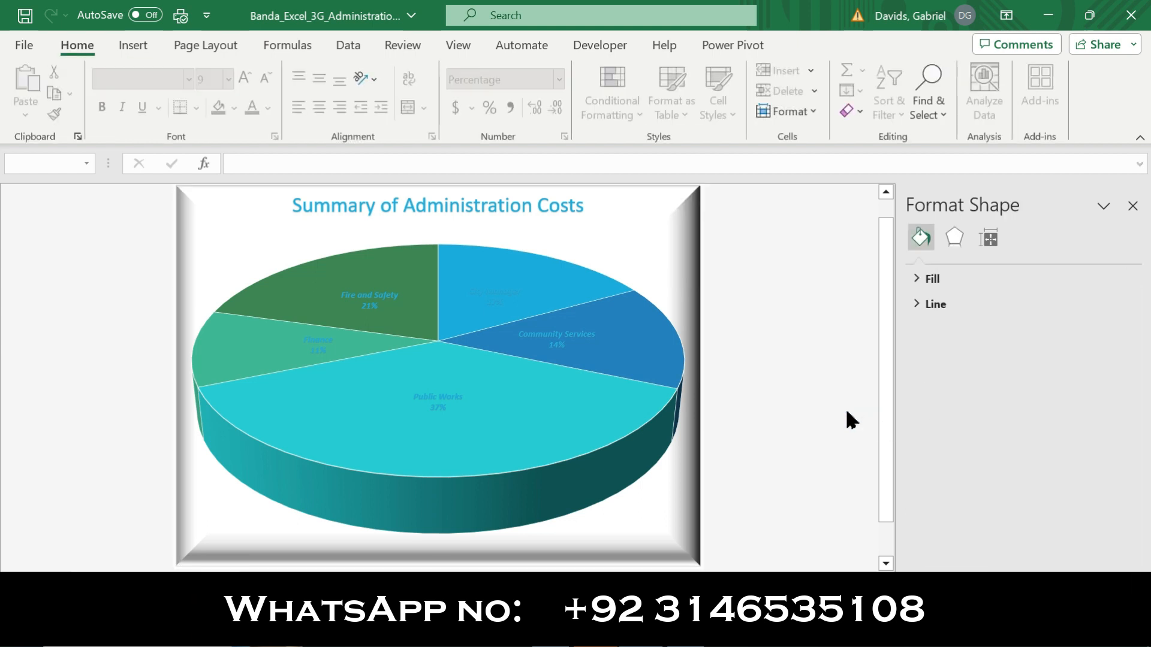
Check step 7's material instruction in Word and apply the fourth Standard material, Metal, to the chart area in Excel
mouse_move(684, 635)
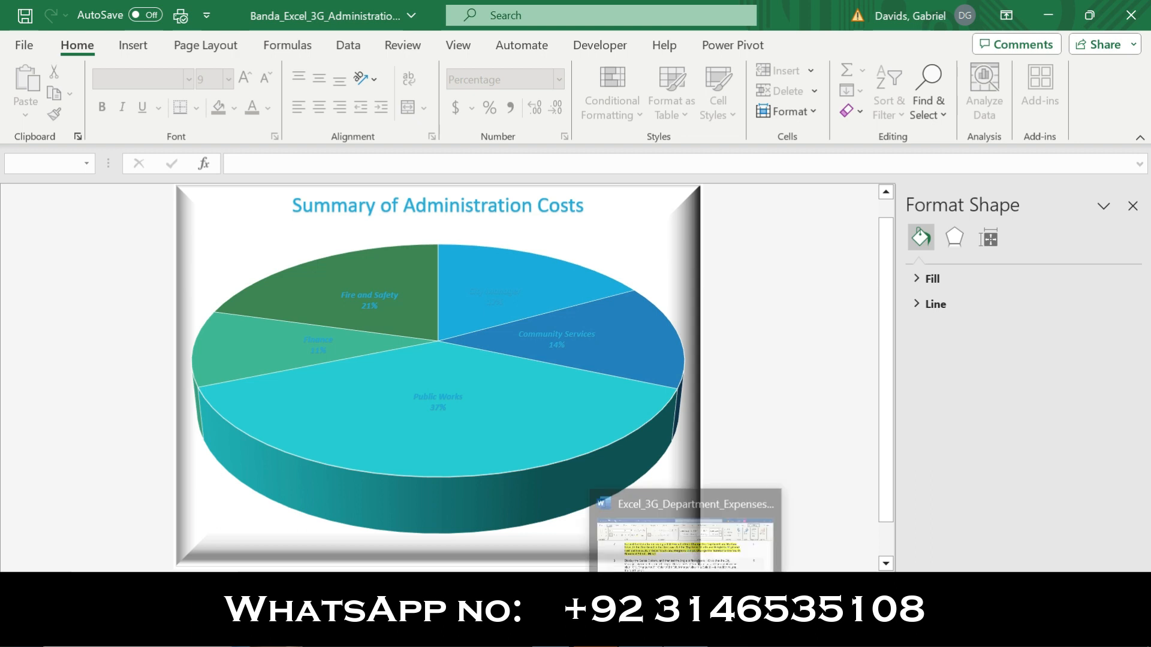
left_click(680, 531)
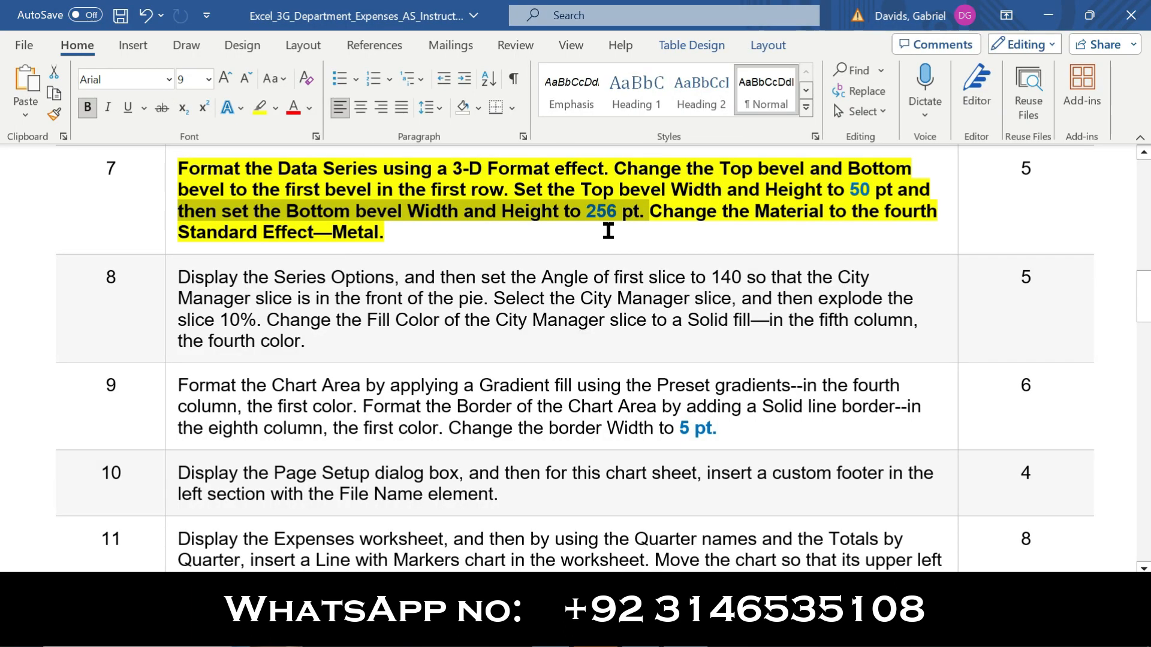
left_click_drag(657, 215, 948, 227)
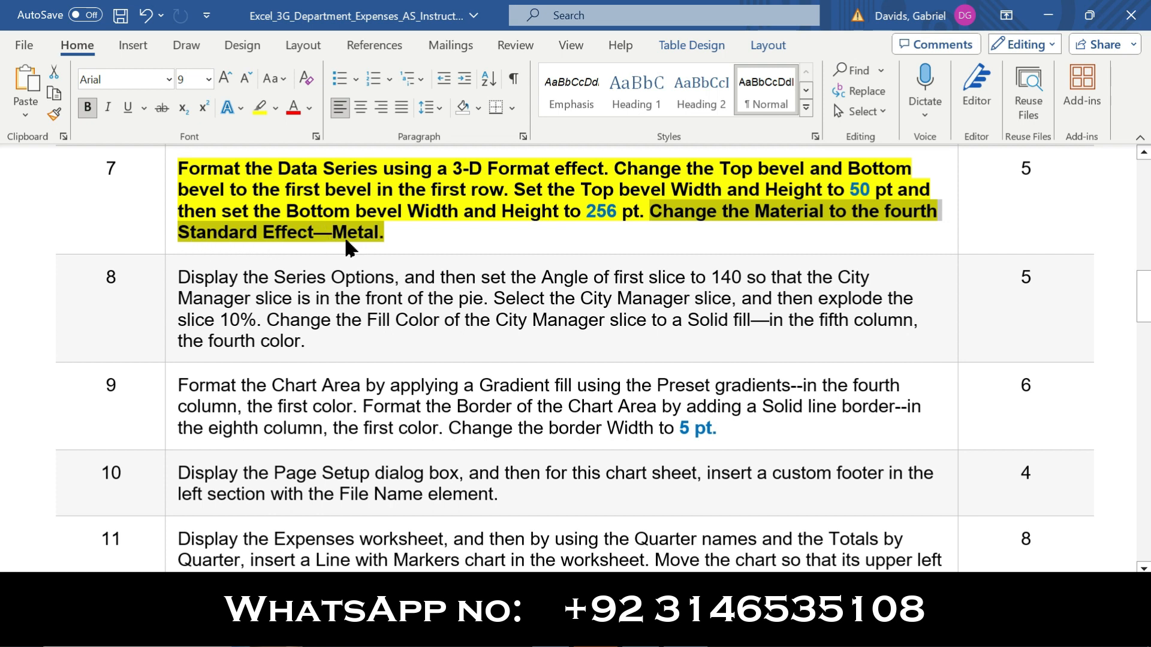
left_click(678, 633)
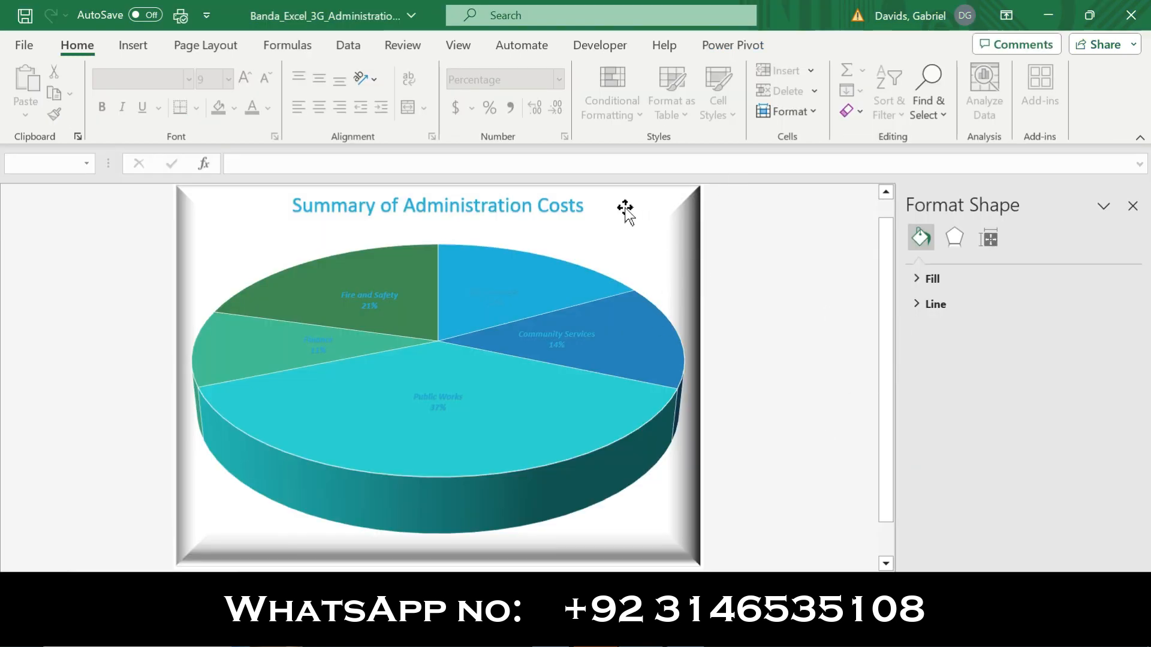
left_click(955, 240)
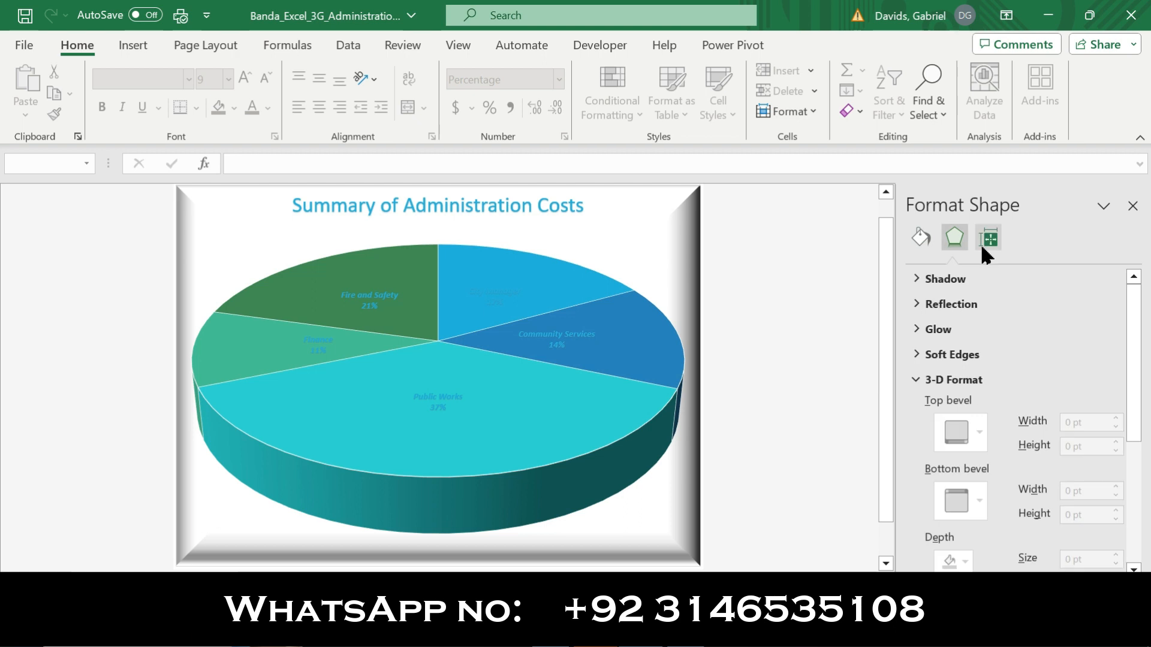
left_click_drag(1130, 343, 1130, 480)
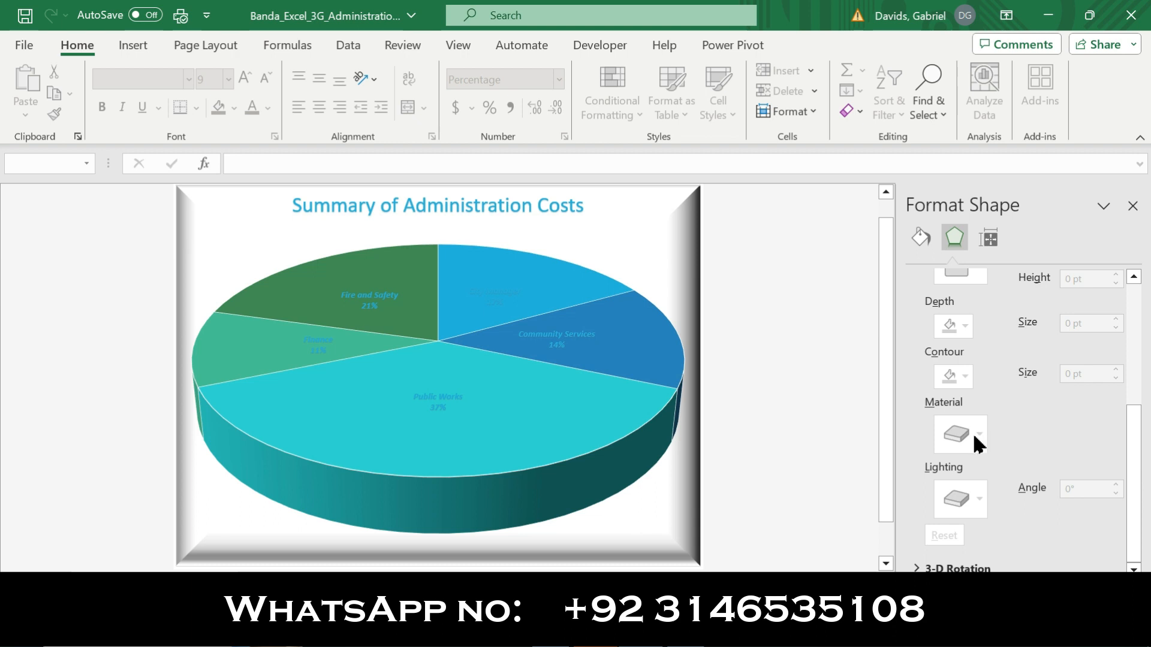
left_click(617, 244)
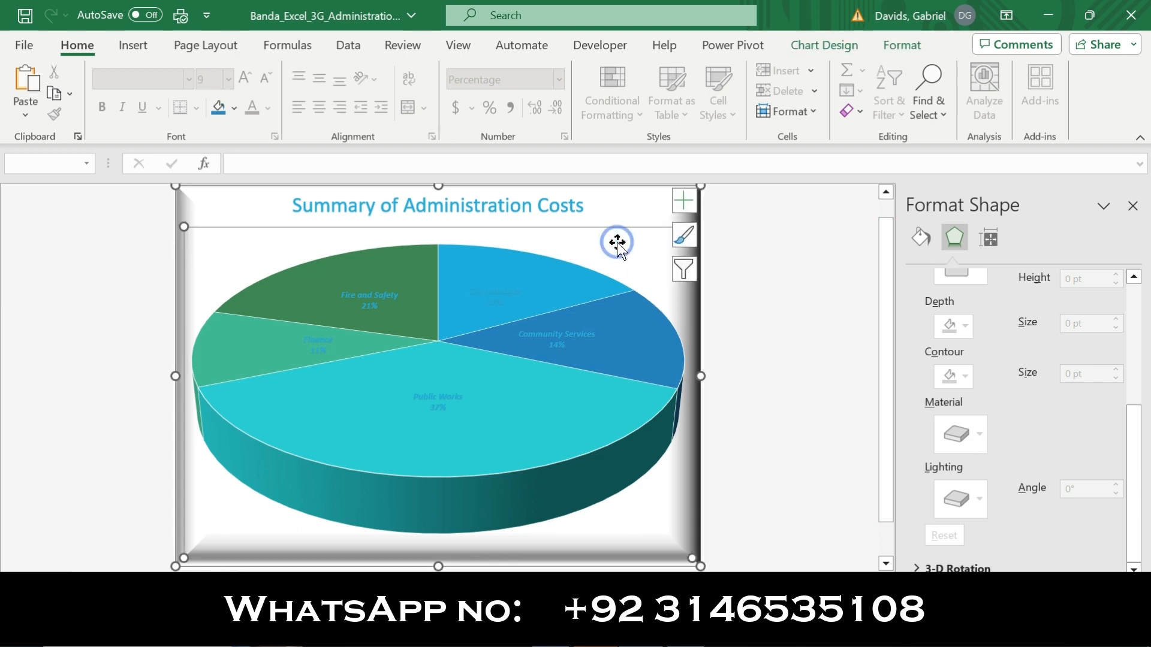
left_click(620, 206)
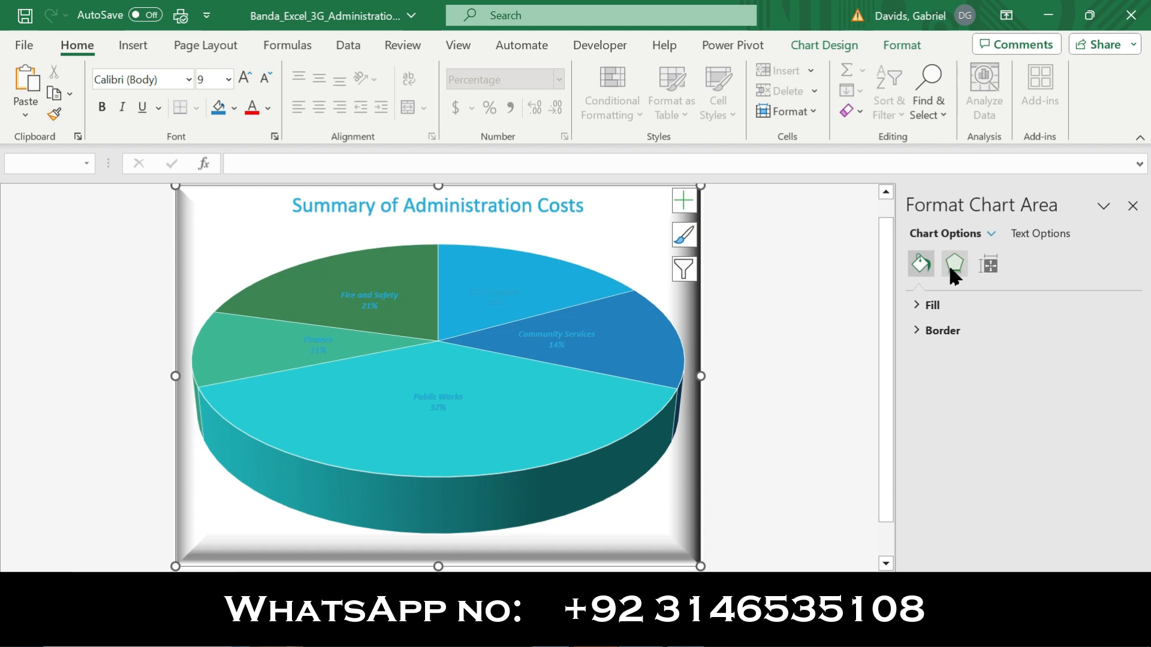
left_click(955, 267)
left_click_drag(1134, 360, 1139, 483)
left_click(981, 435)
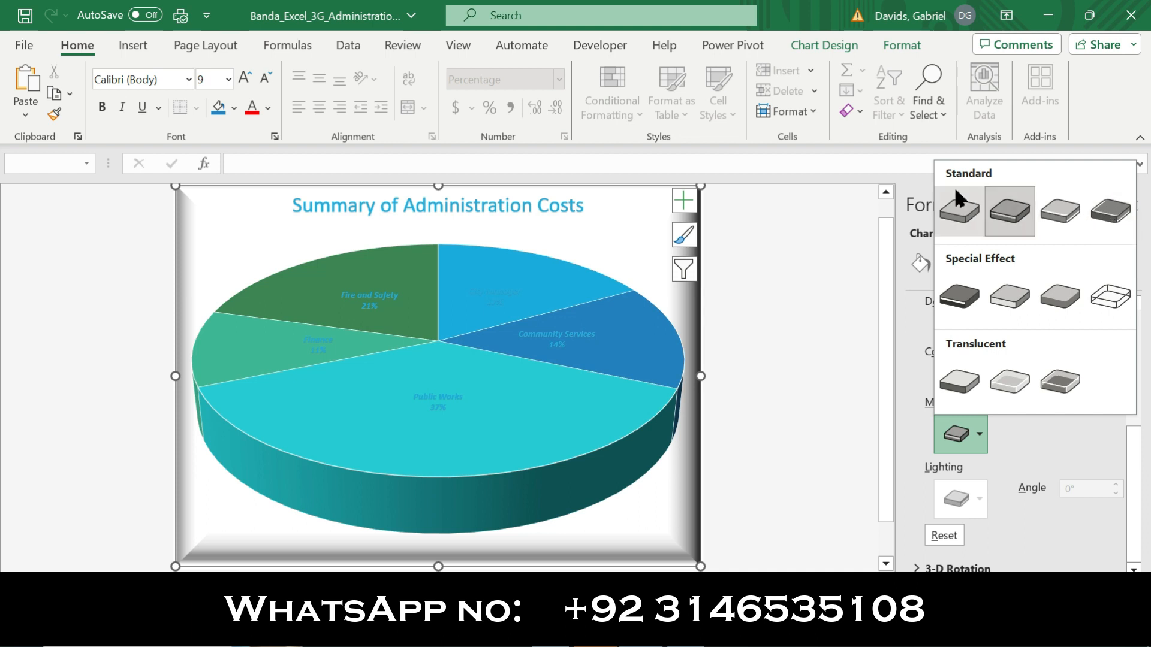
left_click(1110, 212)
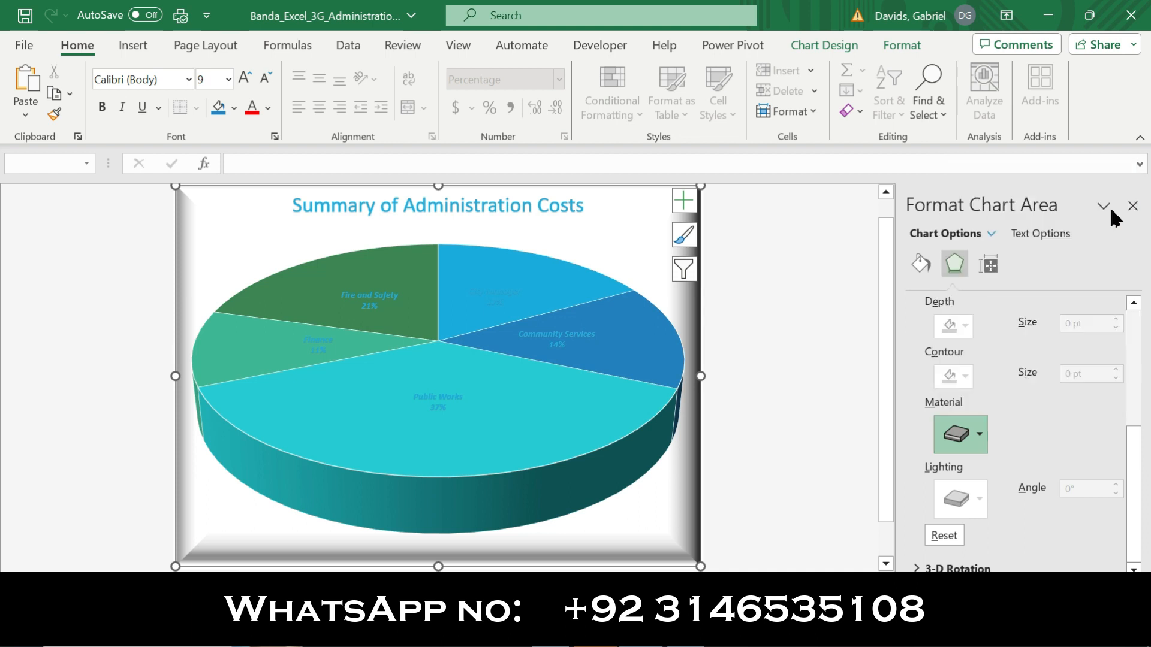
Switch to Word, remove the bold and highlighting from step 7, and make step 8's text bold with yellow highlighting
key("alt+Tab")
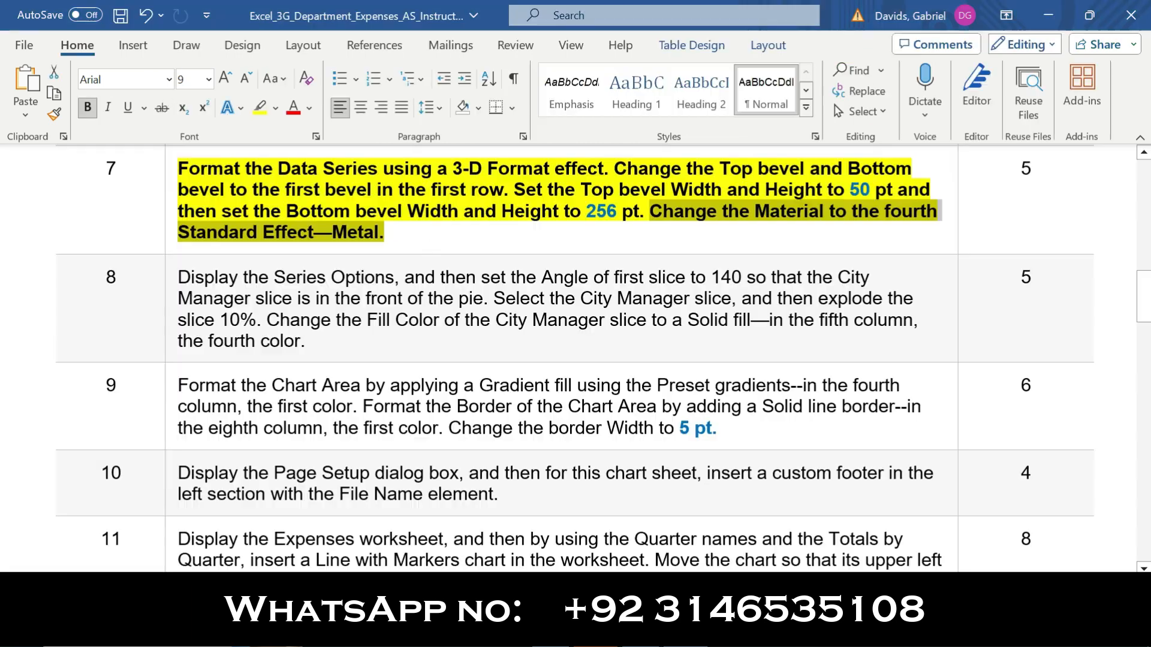
left_click(166, 214)
left_click(182, 180)
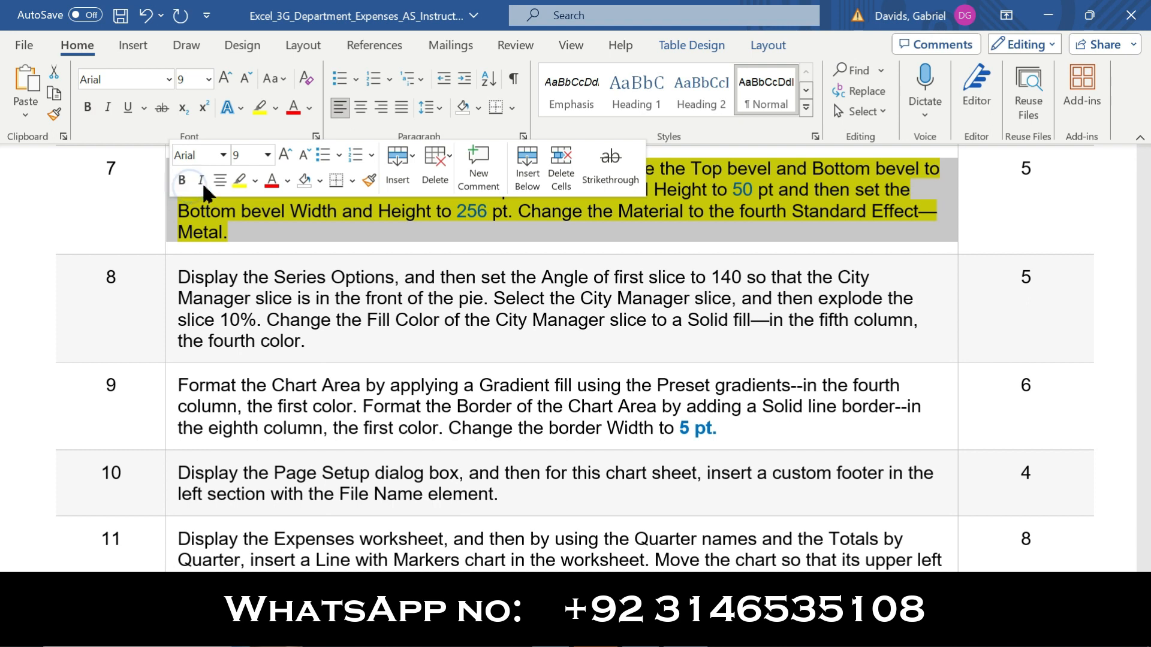
left_click(236, 179)
left_click(167, 325)
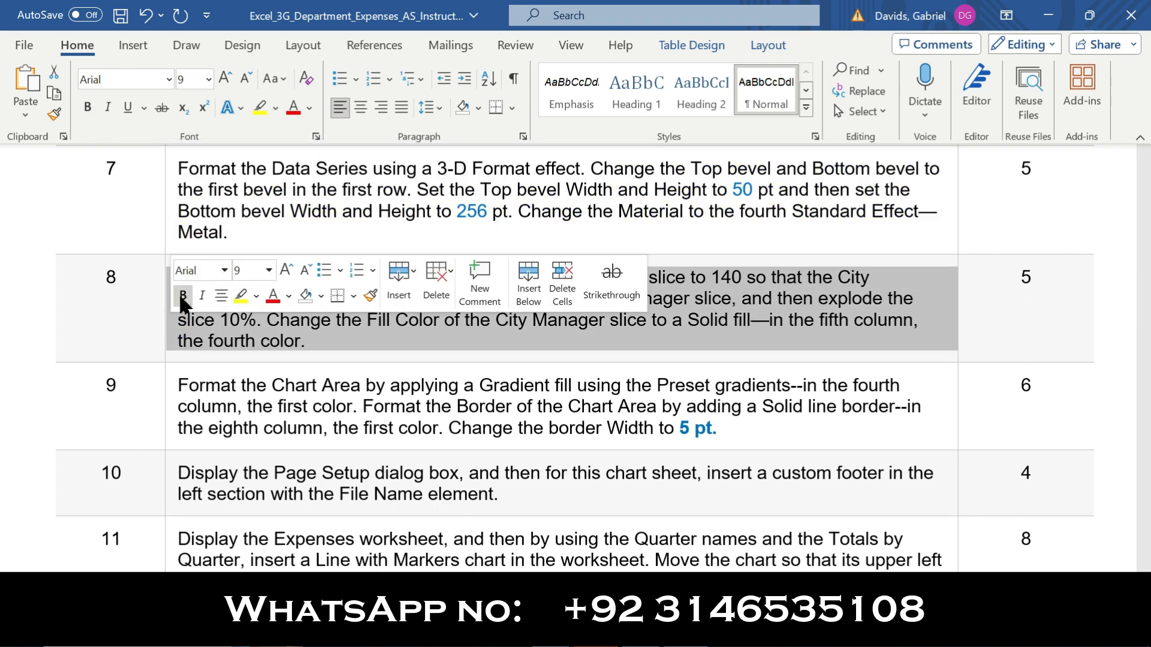
left_click(181, 295)
left_click(240, 295)
left_click(153, 306)
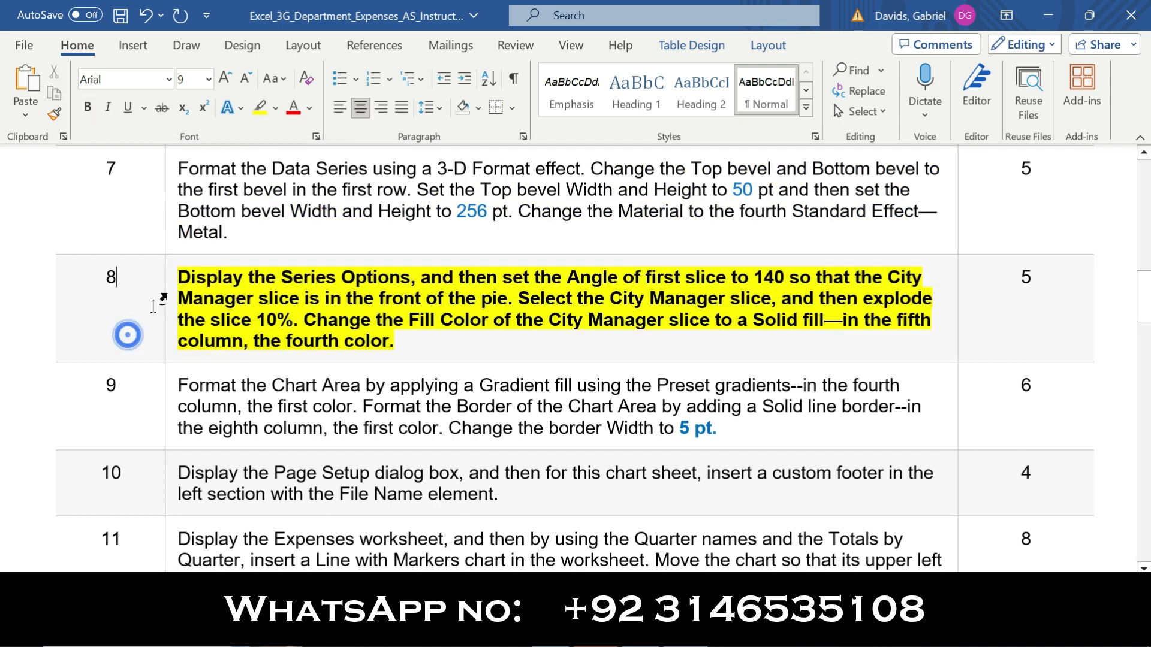
Read step 8's Series Options instruction in Word and select the pie chart's data series in Excel
left_click_drag(178, 277, 417, 275)
key("alt+Tab")
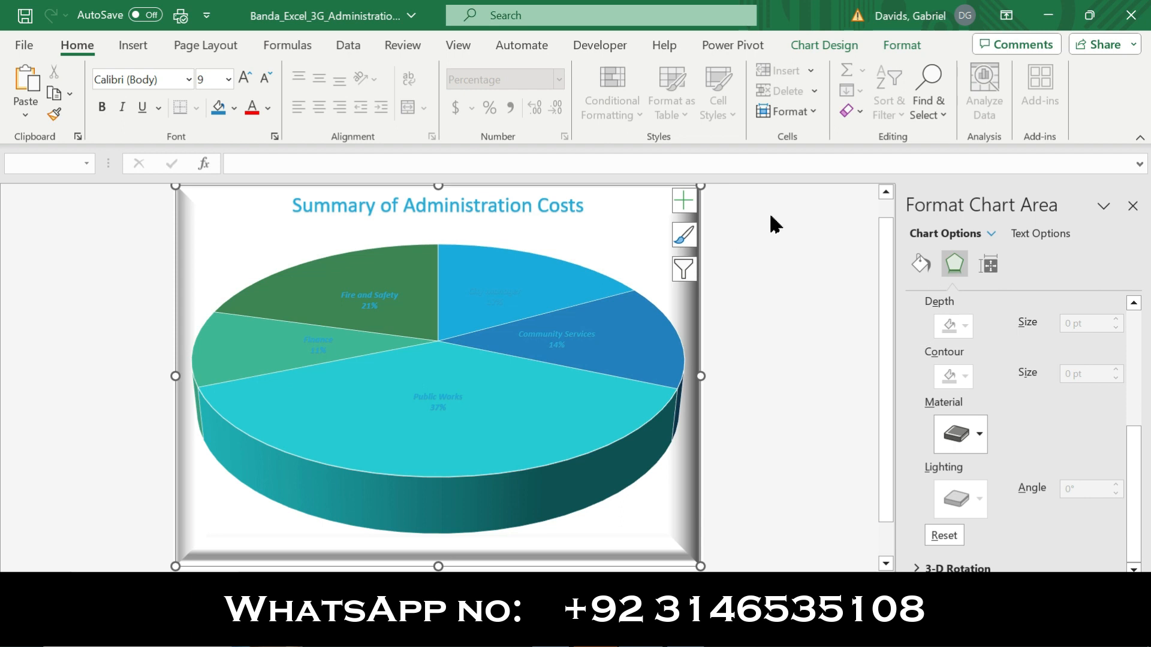
left_click(514, 326)
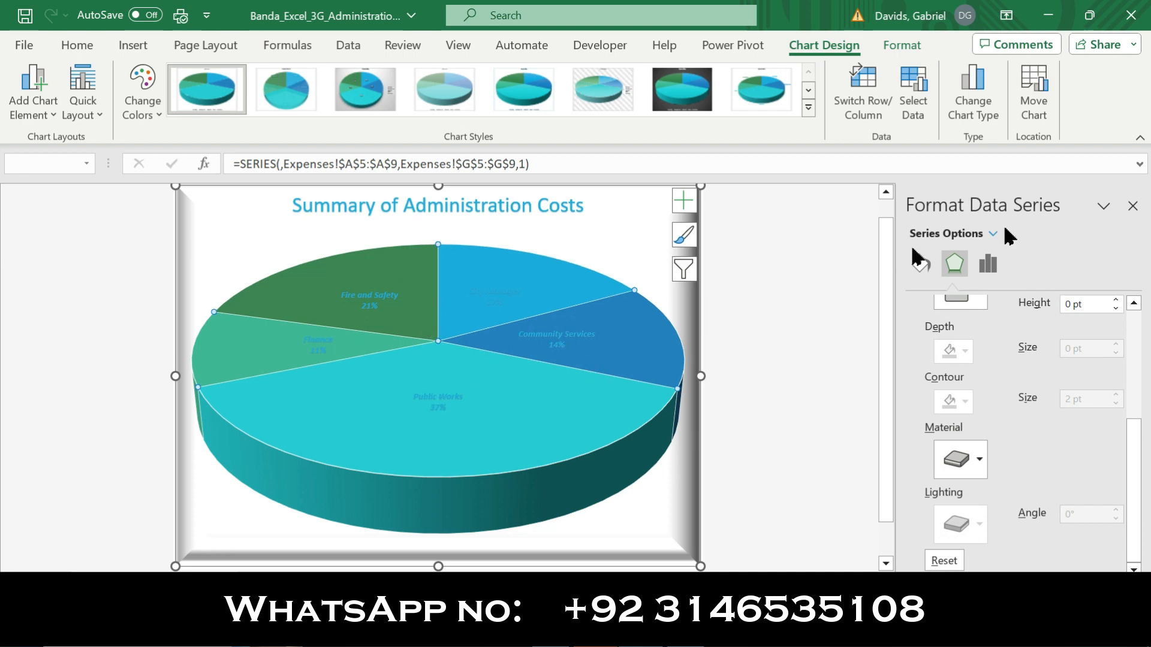
Review the angle of first slice and City Manager position instruction in step 8 in Word, and return to Excel
key("alt+Tab")
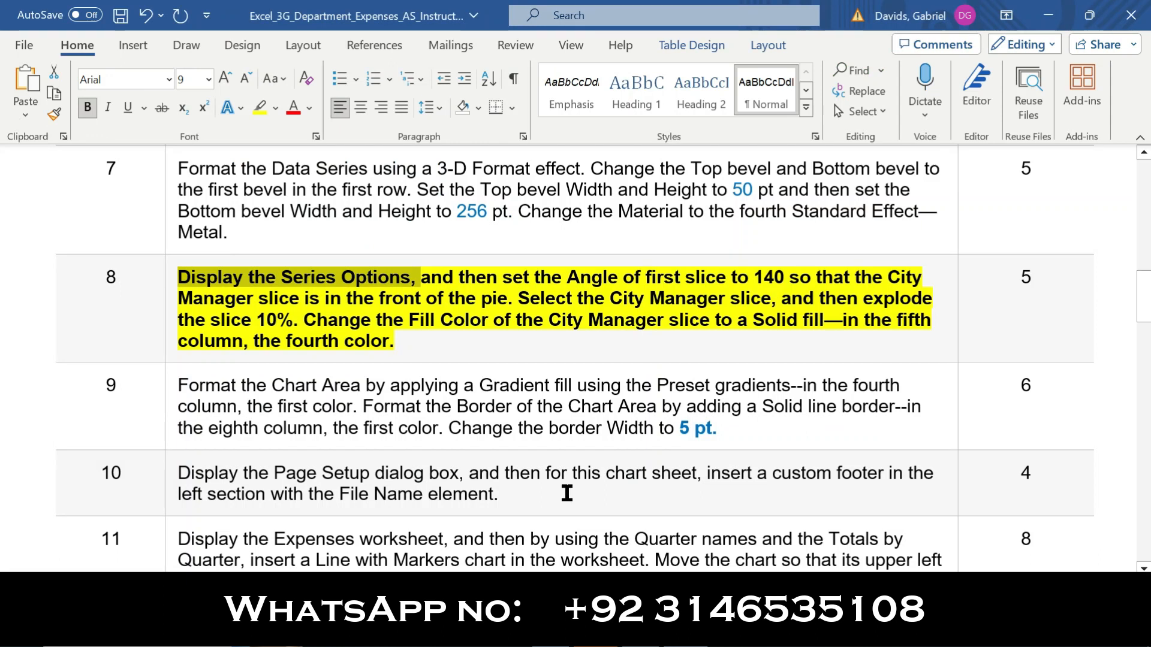
left_click(421, 279)
left_click_drag(473, 278, 275, 292)
left_click_drag(434, 296, 507, 299)
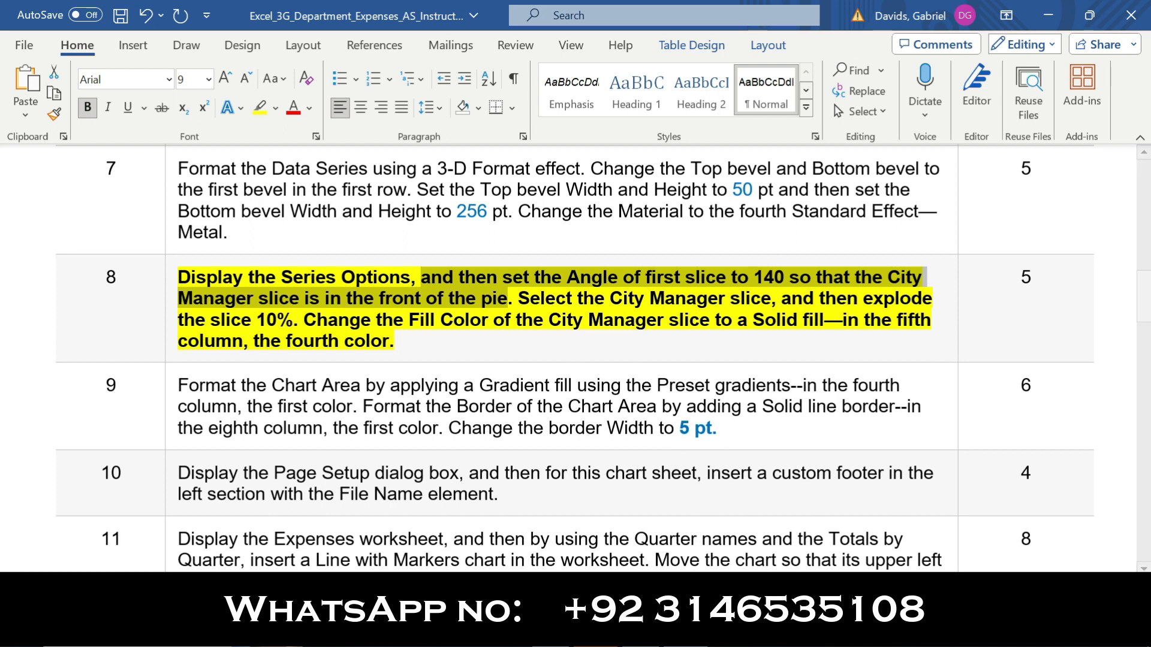
mouse_move(640, 637)
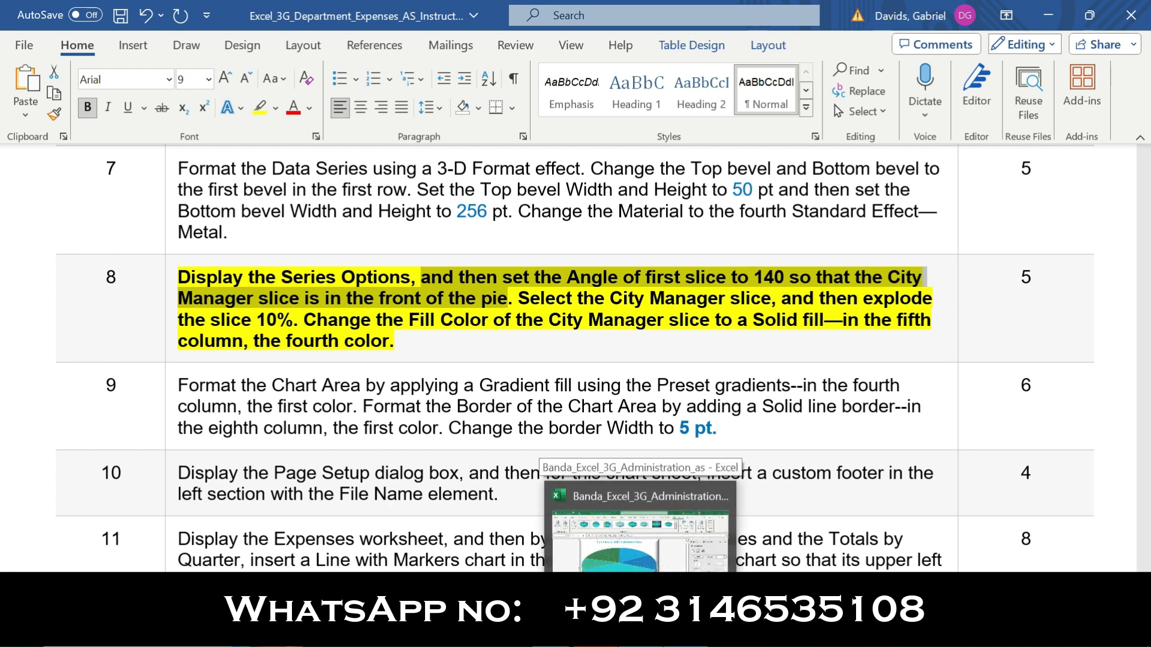
left_click(640, 636)
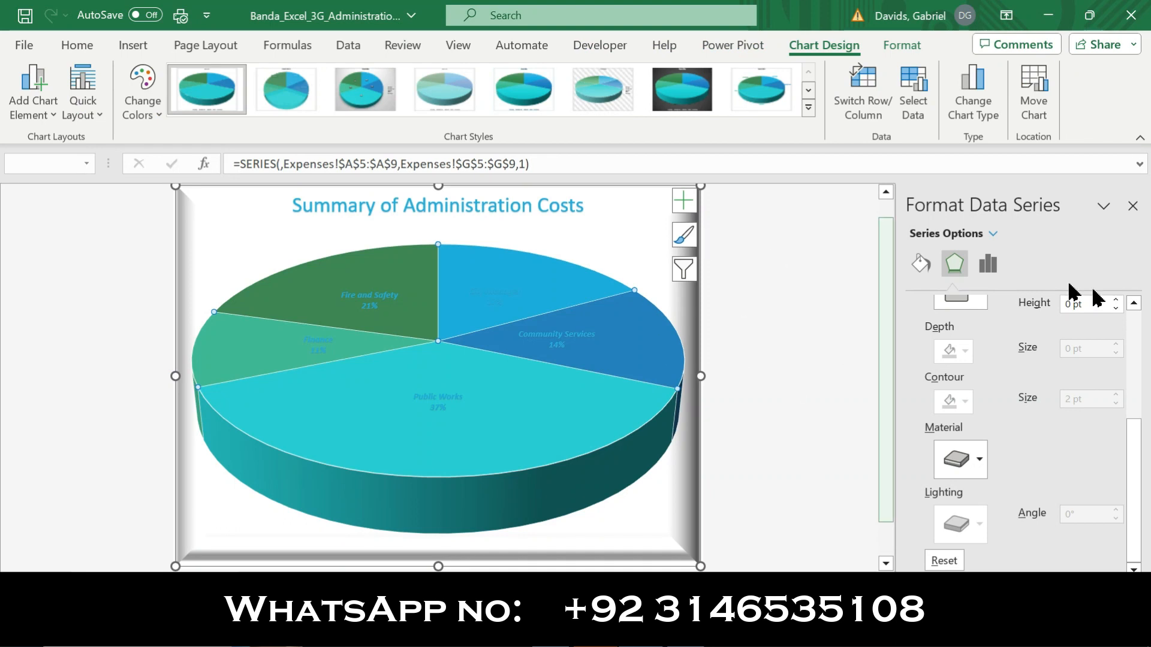
Display the Series Options for the pie's data series and raise the angle of first slice to 140°
left_click_drag(1131, 448, 1111, 249)
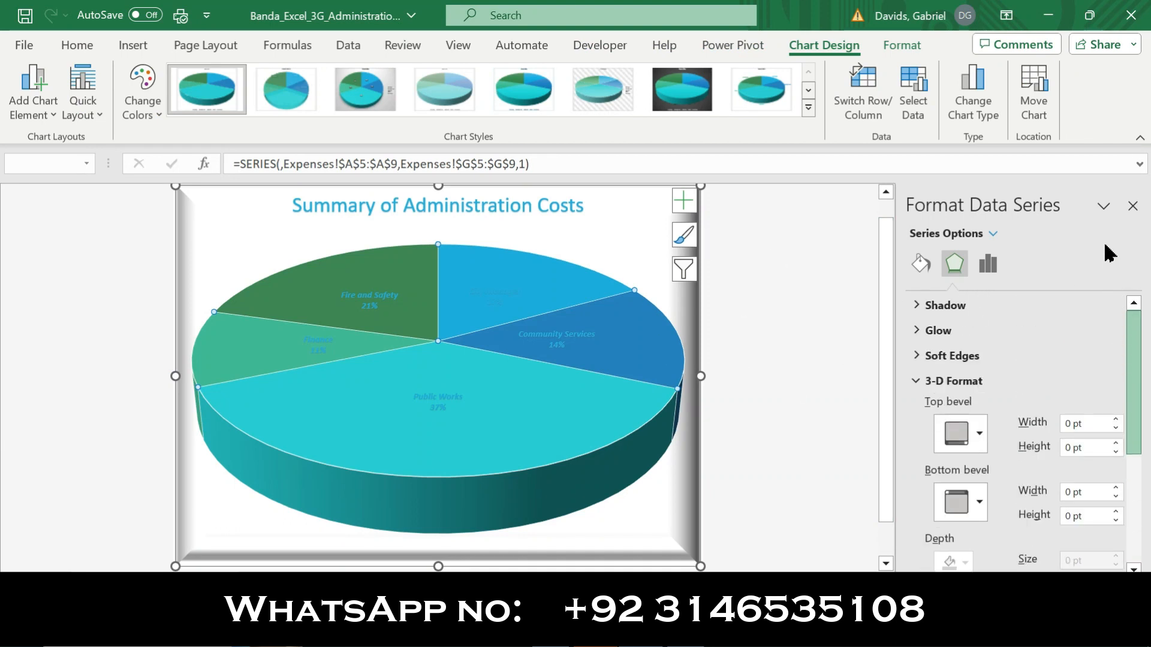
left_click(988, 264)
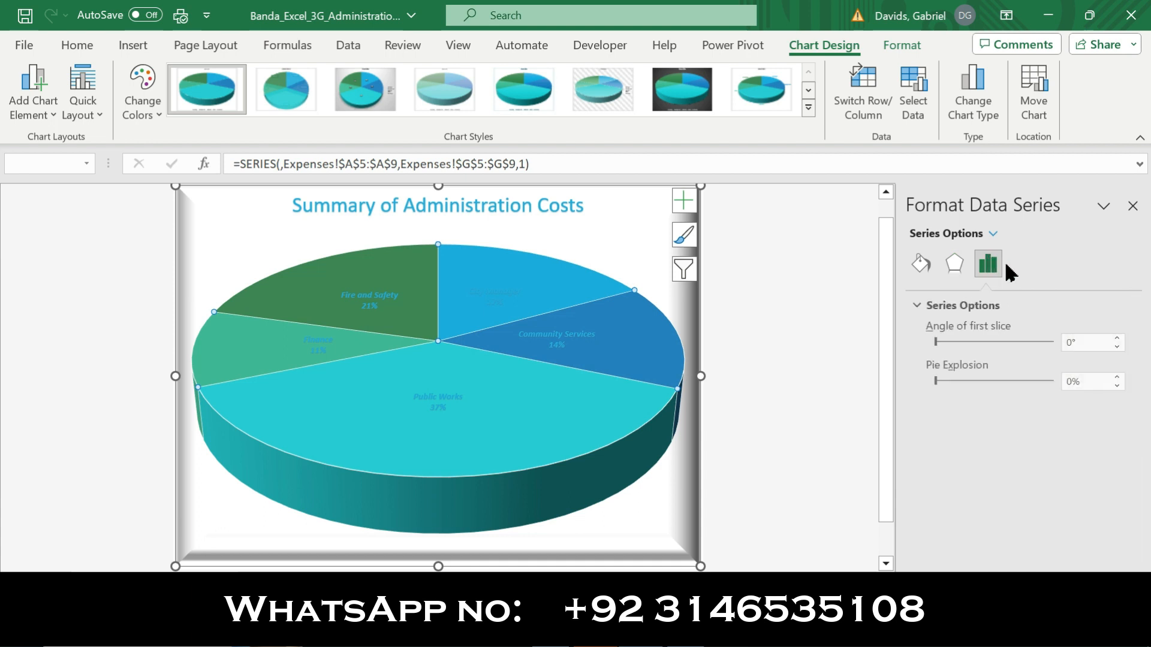
left_click(1117, 340)
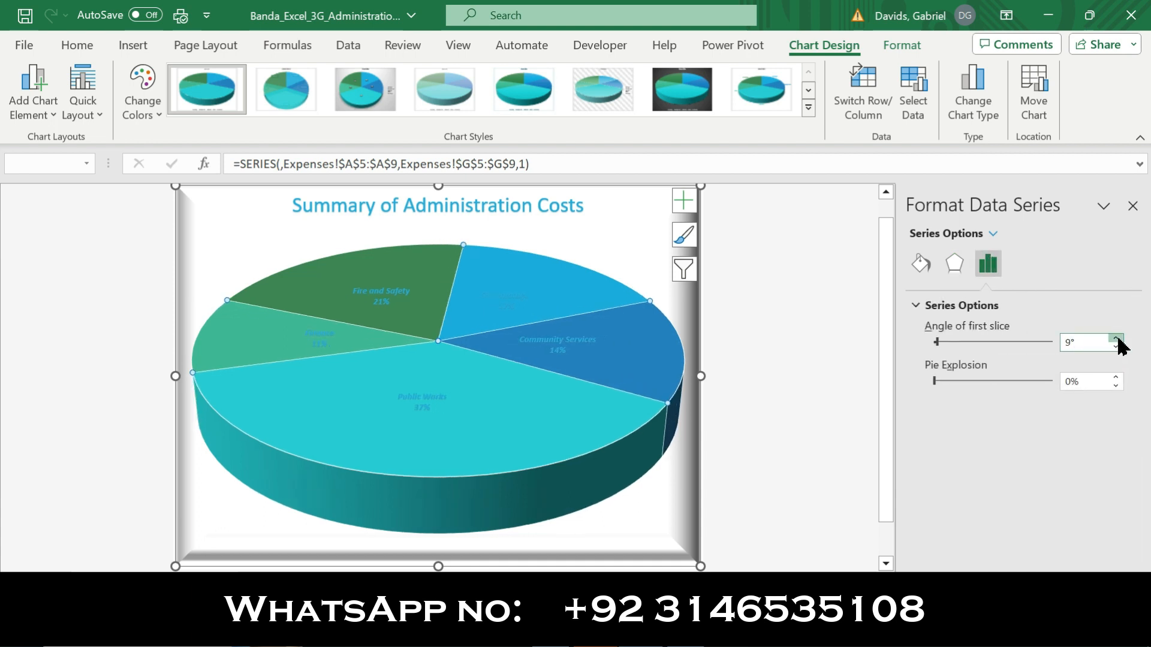
left_click(1117, 340)
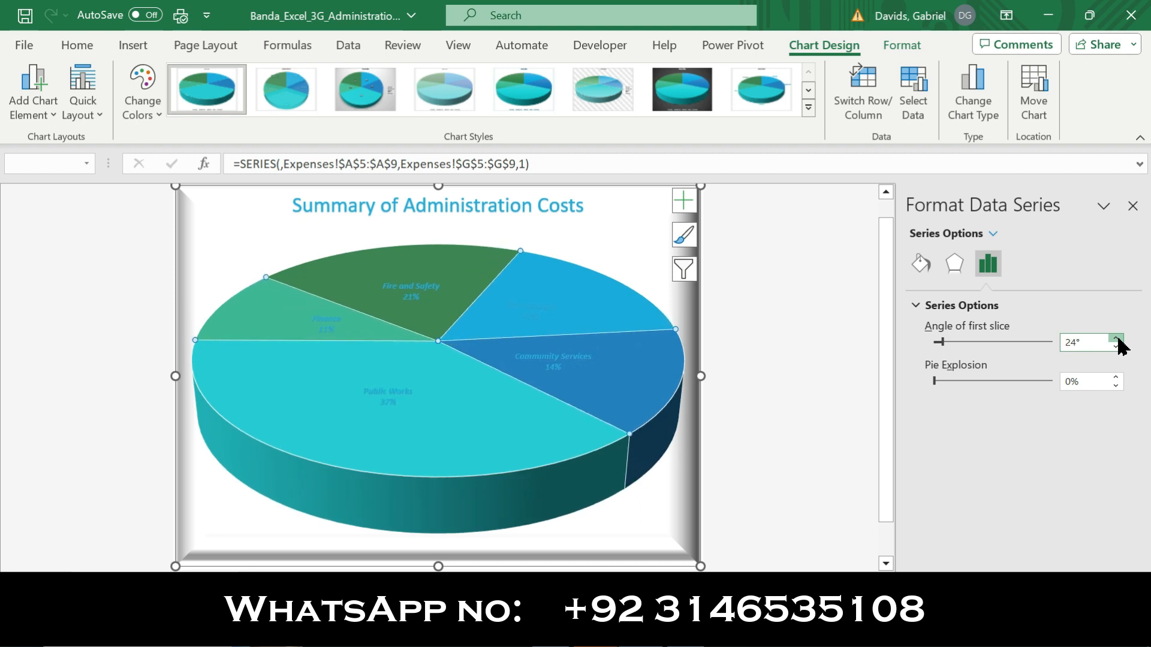
left_click(1117, 340)
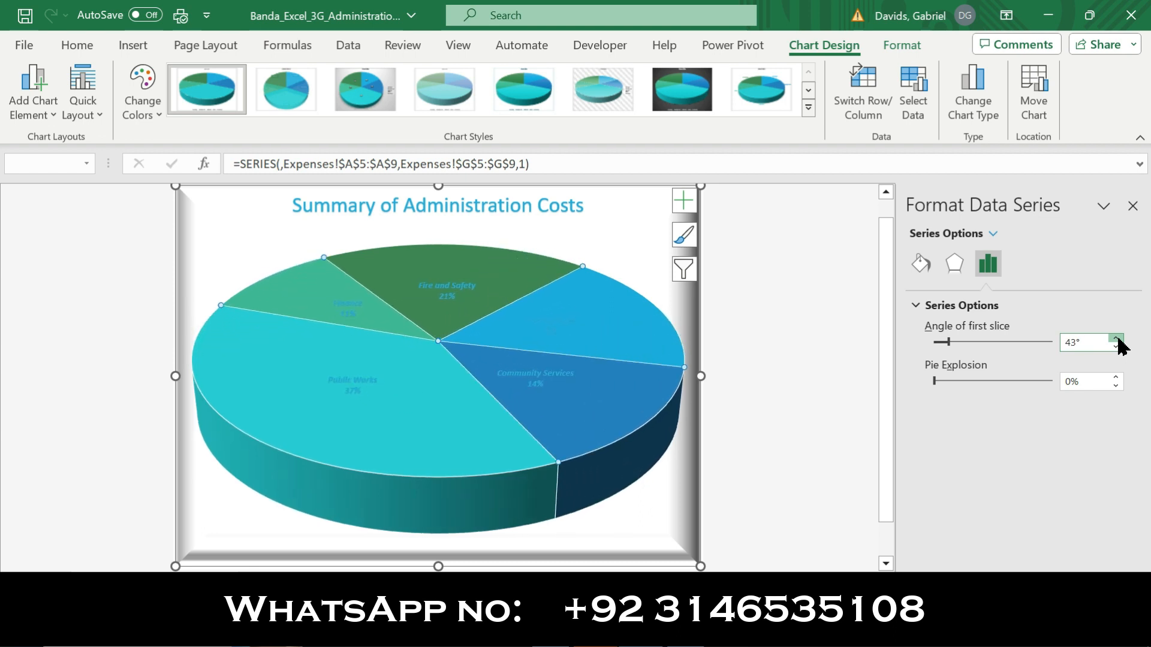
left_click(1116, 339)
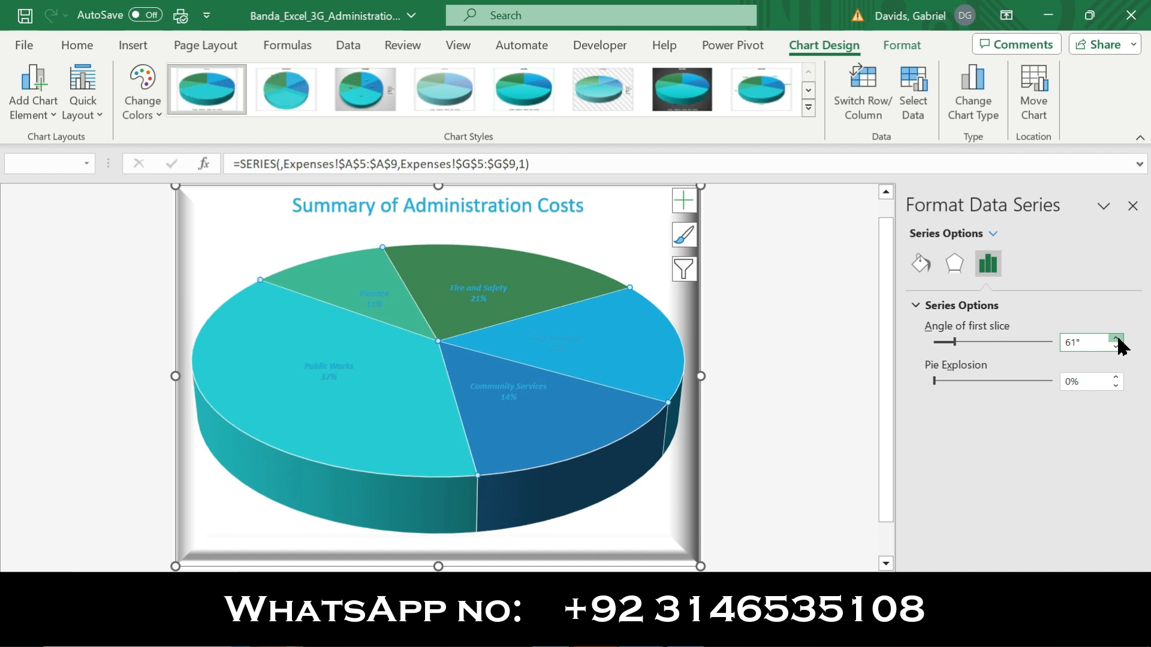
left_click(1117, 339)
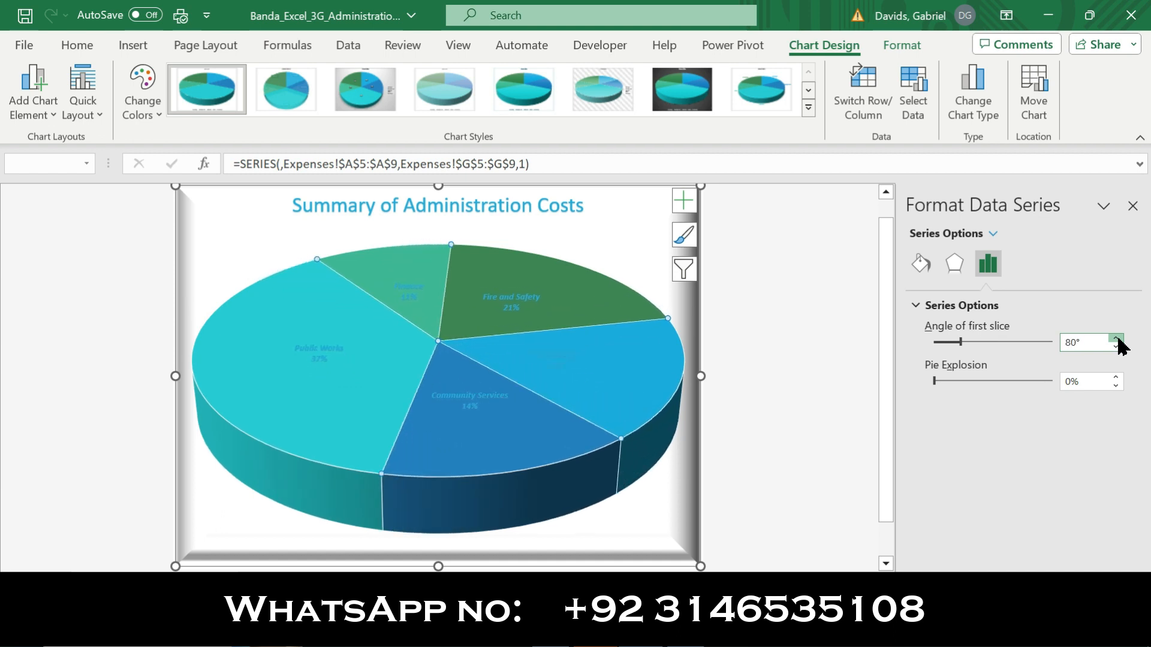
left_click(1117, 339)
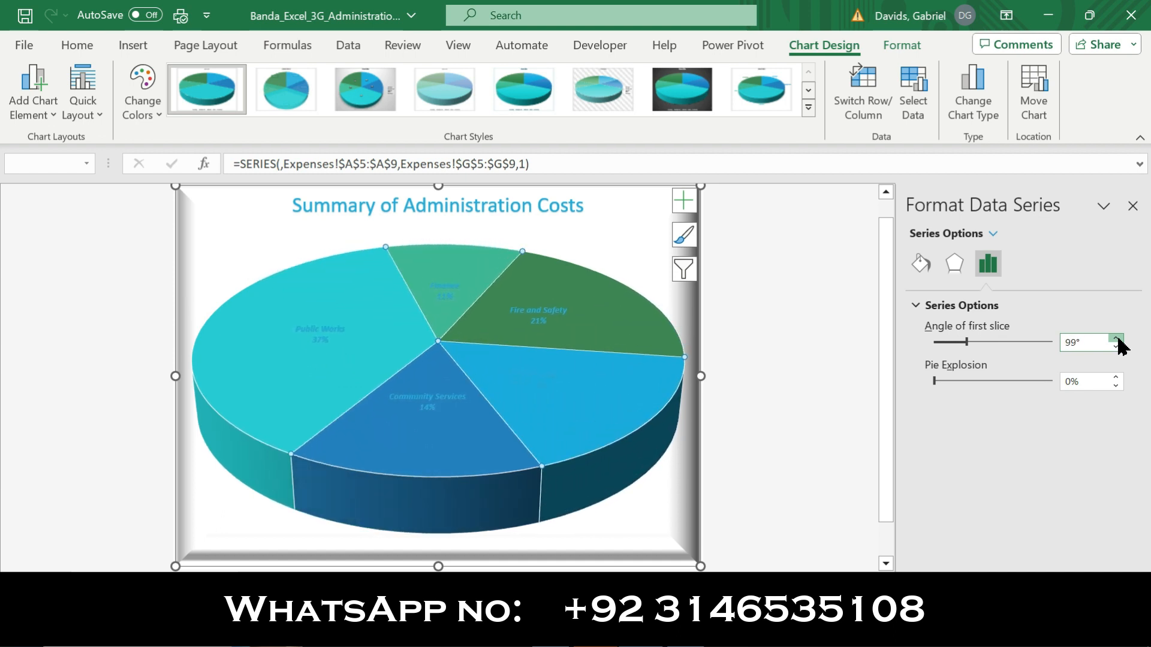
left_click(1117, 339)
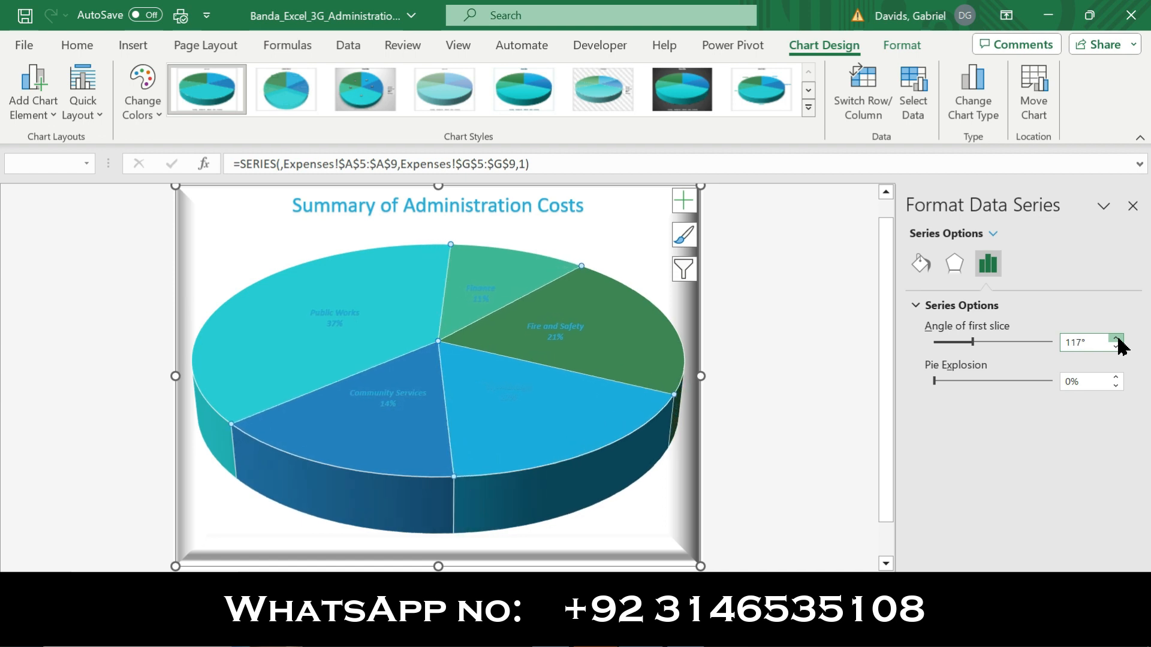
left_click(1117, 339)
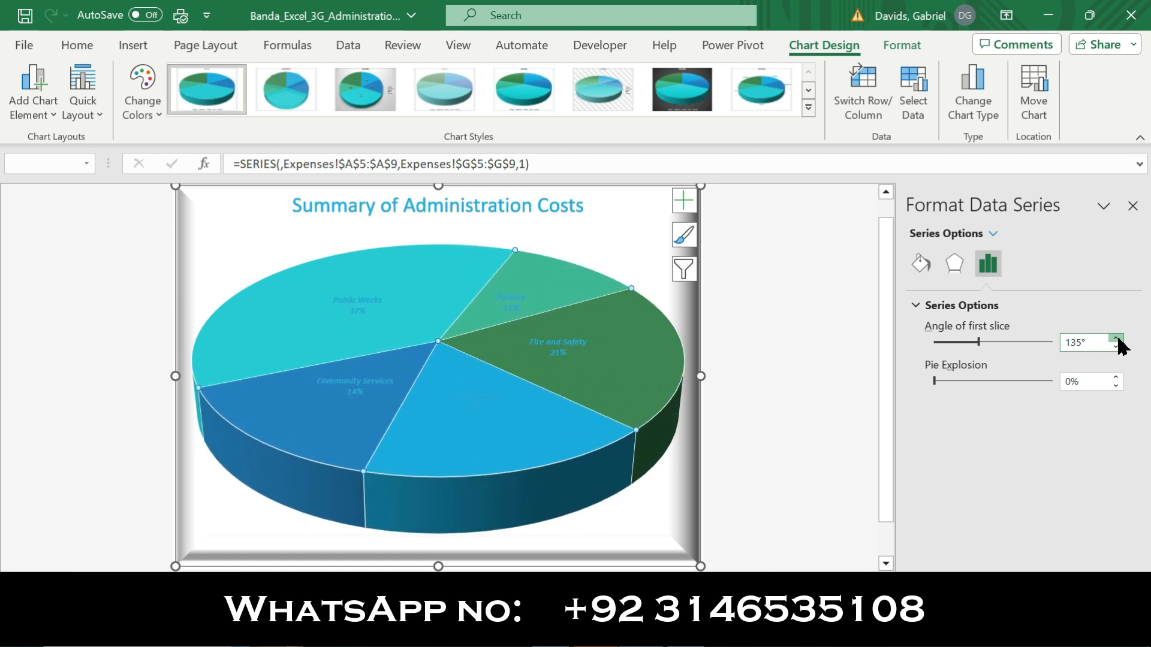